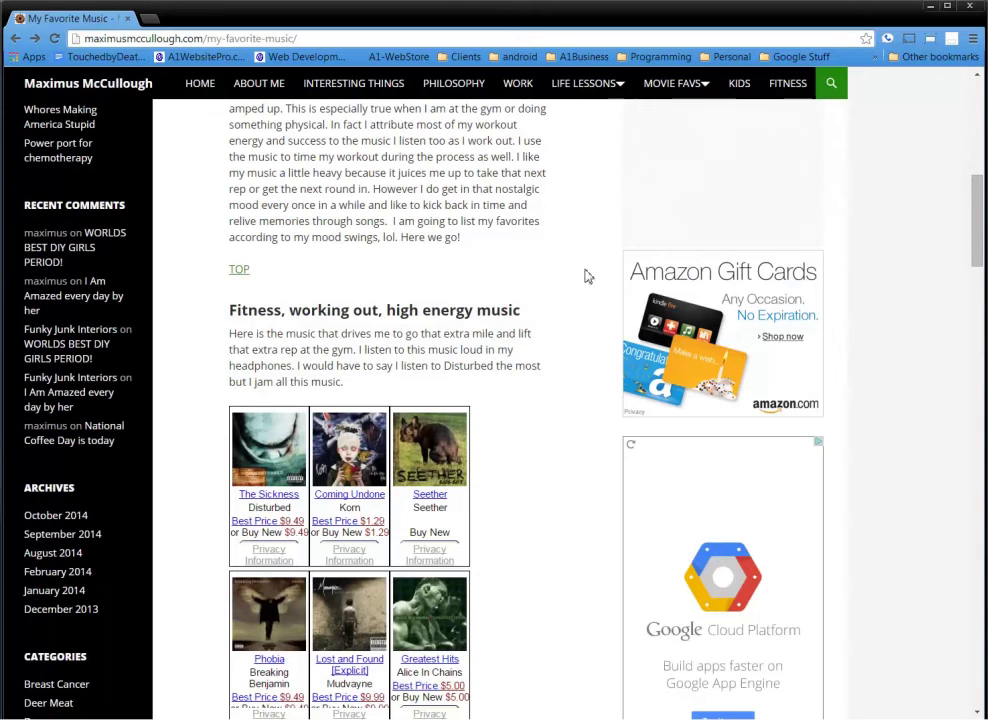
# - Open the Amazon Gift Cards ad in a new tab, look over the gift card page and close it
pyautogui.rightClick(735, 303)
pyautogui.click(770, 307)
pyautogui.click(168, 17)
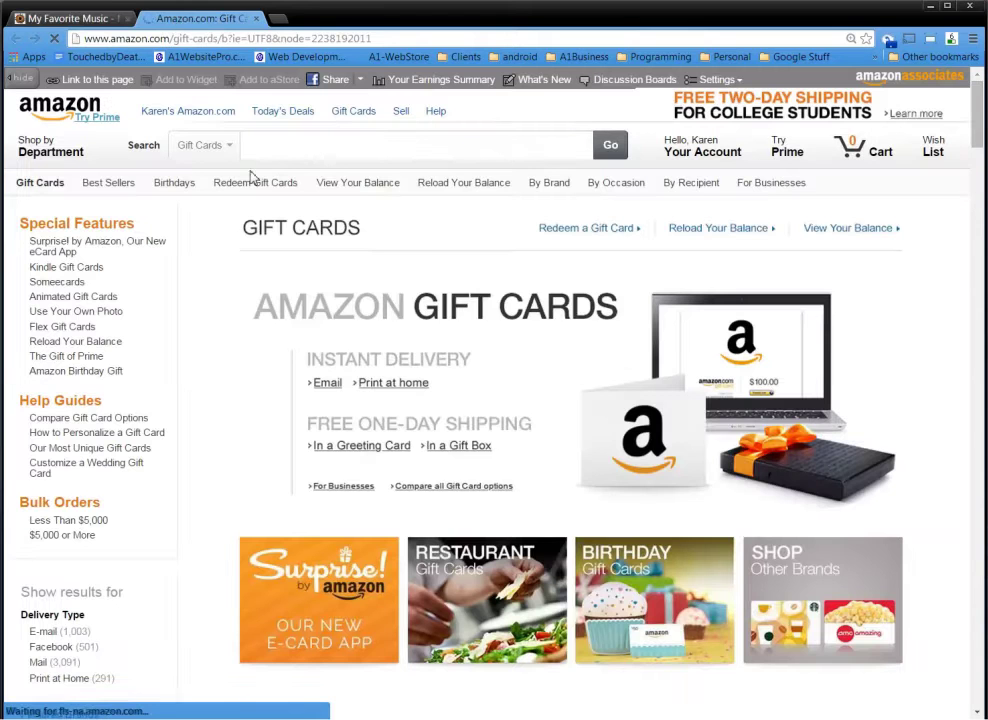
pyautogui.scroll(-3, 467, 350)
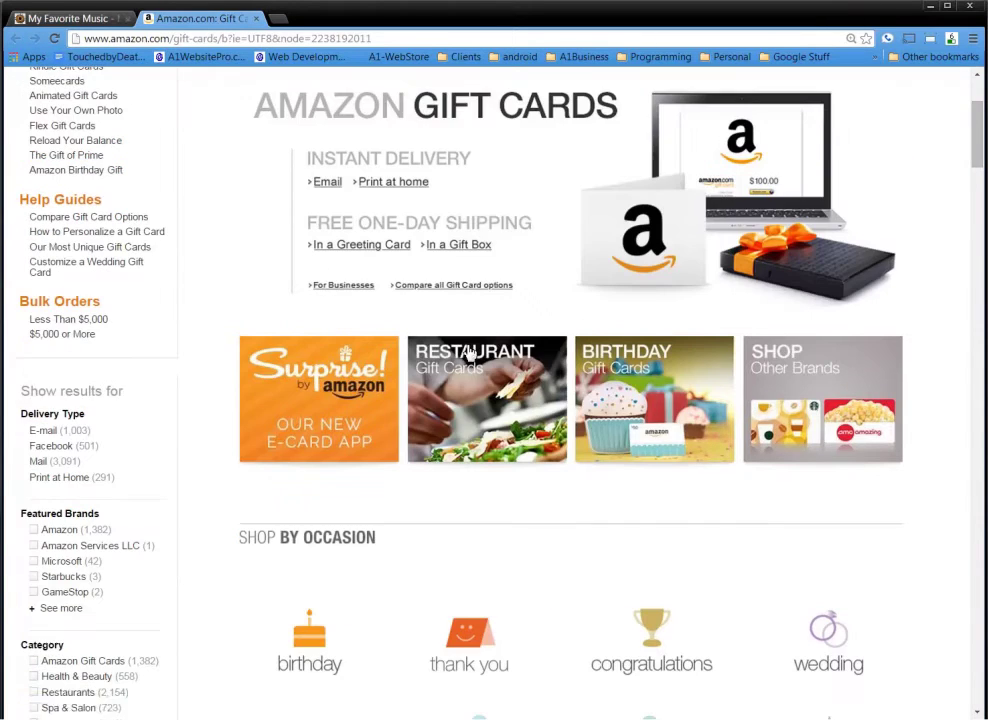
pyautogui.scroll(2, 410, 288)
pyautogui.scroll(1, 425, 281)
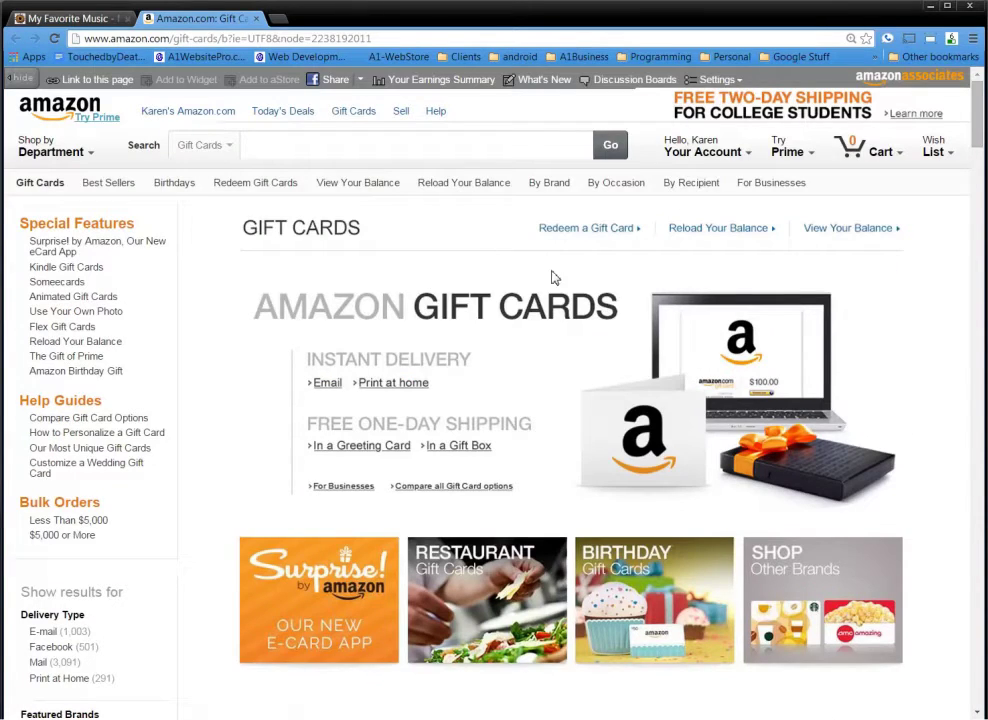
pyautogui.click(255, 18)
# - Open the Korn "Coming Undone" link in the fitness music list and look through its Amazon product page
pyautogui.scroll(-2, 566, 393)
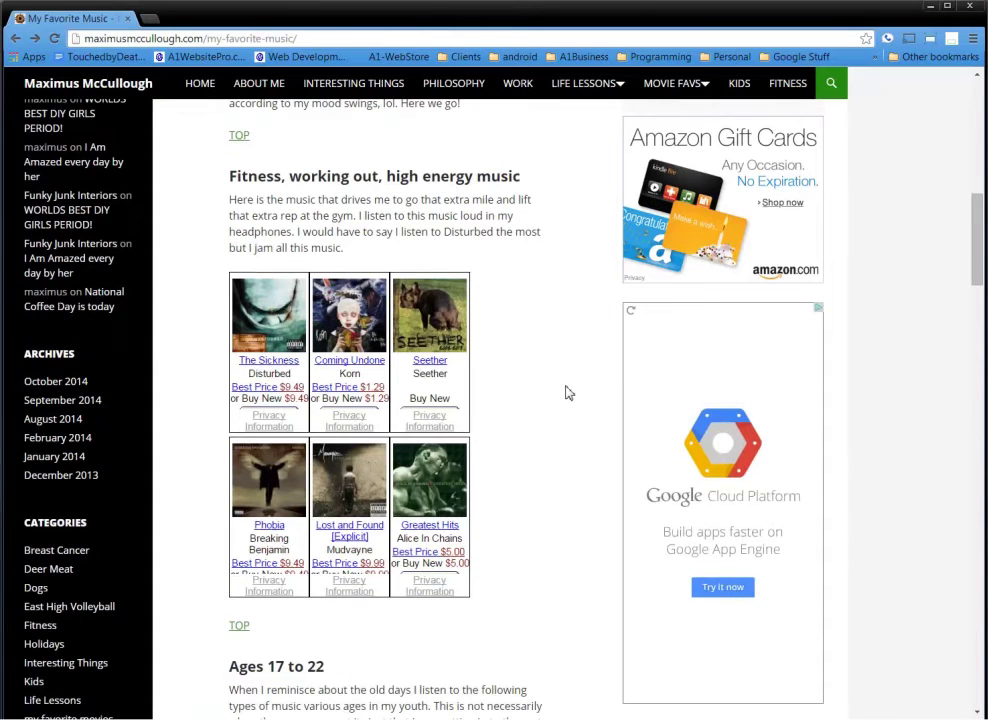
pyautogui.click(344, 364)
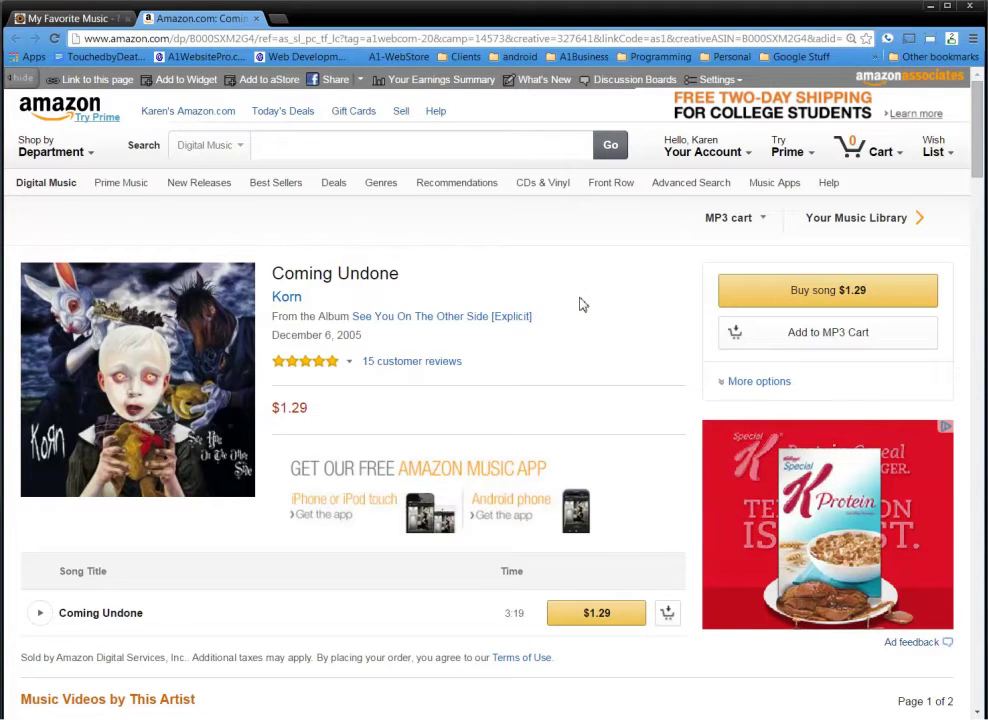
pyautogui.scroll(-2, 580, 302)
pyautogui.scroll(3, 538, 315)
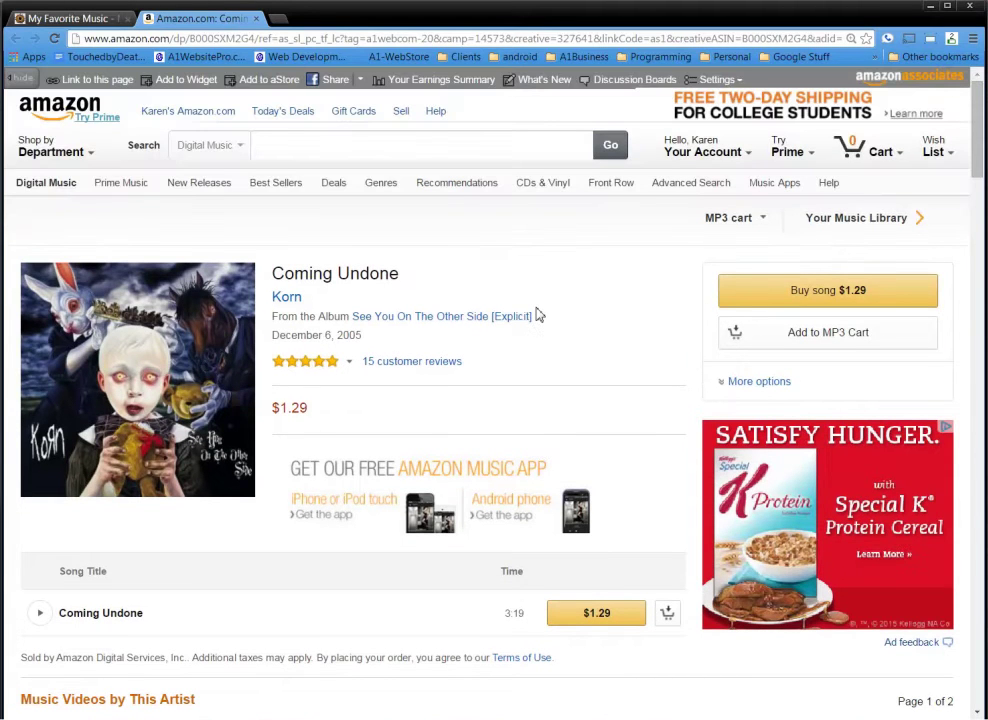
pyautogui.scroll(-2, 391, 436)
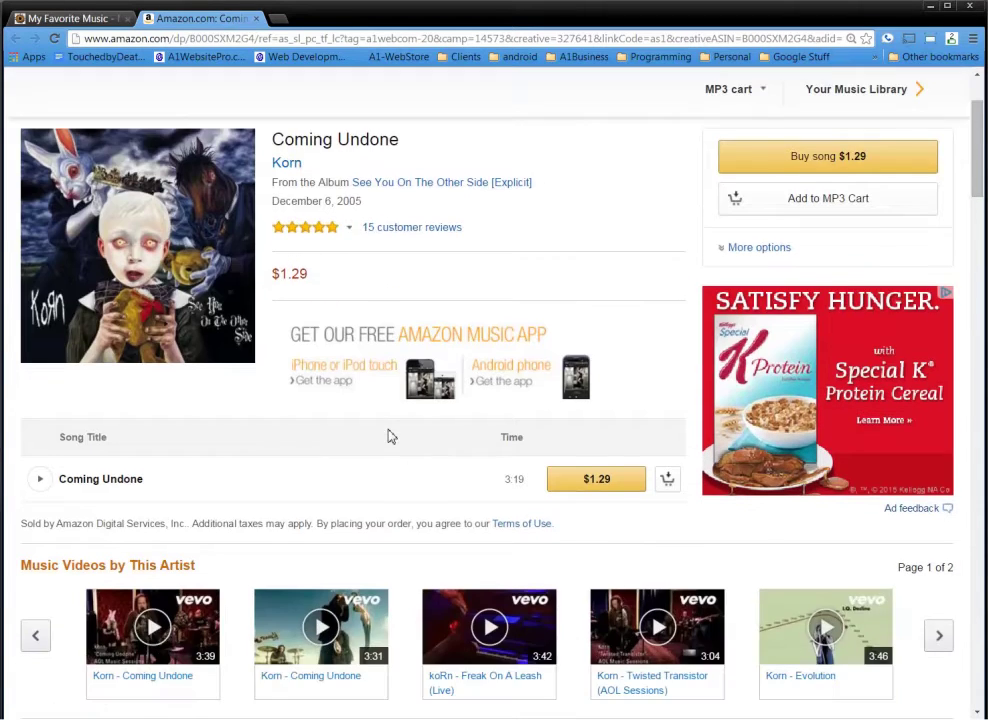
pyautogui.scroll(-3, 389, 435)
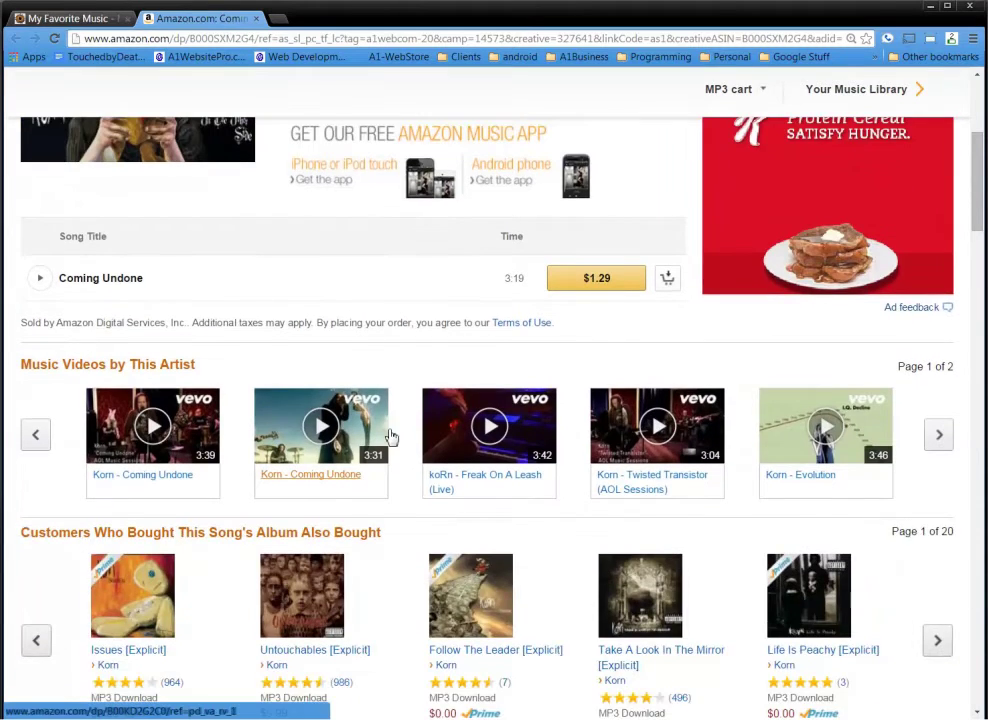
pyautogui.scroll(5, 389, 435)
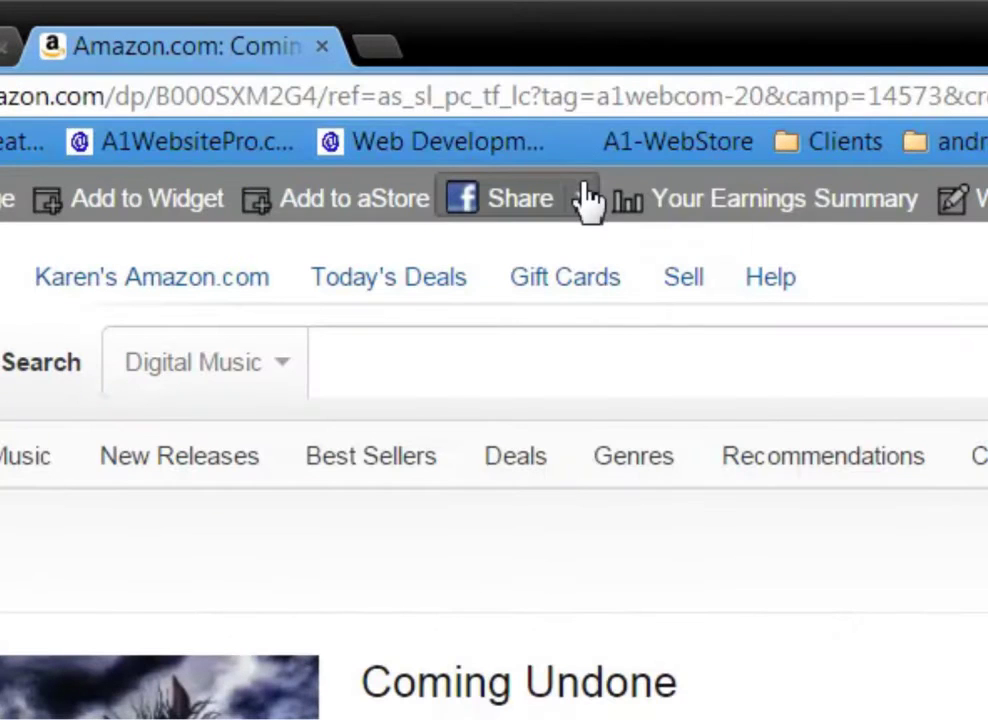
# - Build an affiliate link to the Coming Undone page and copy its text-and-image HTML code
pyautogui.click(586, 199)
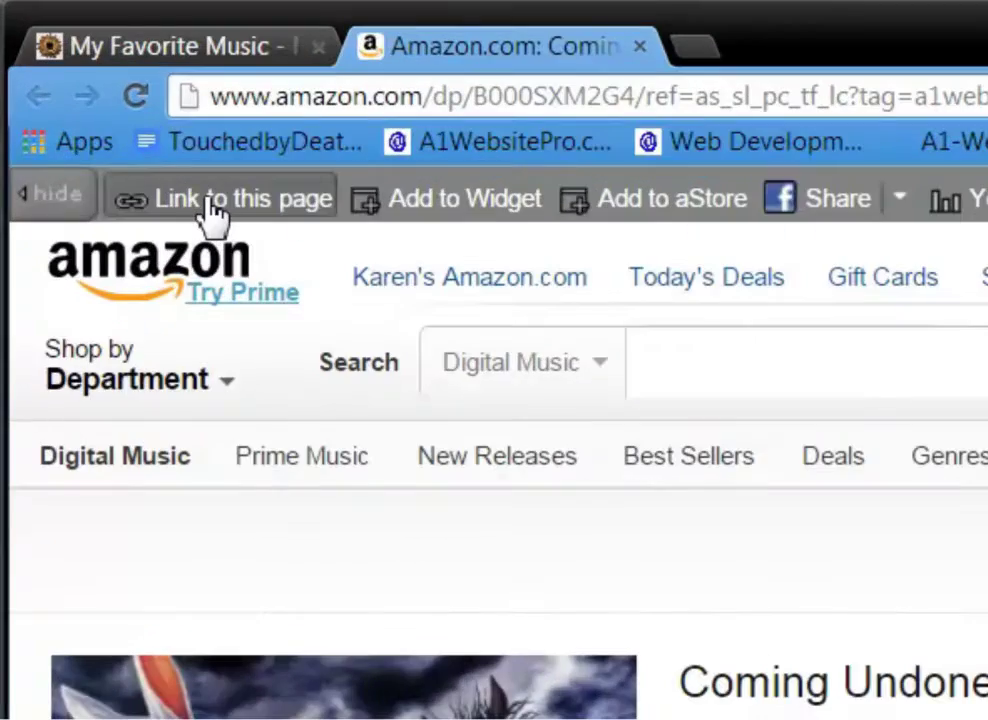
pyautogui.click(211, 211)
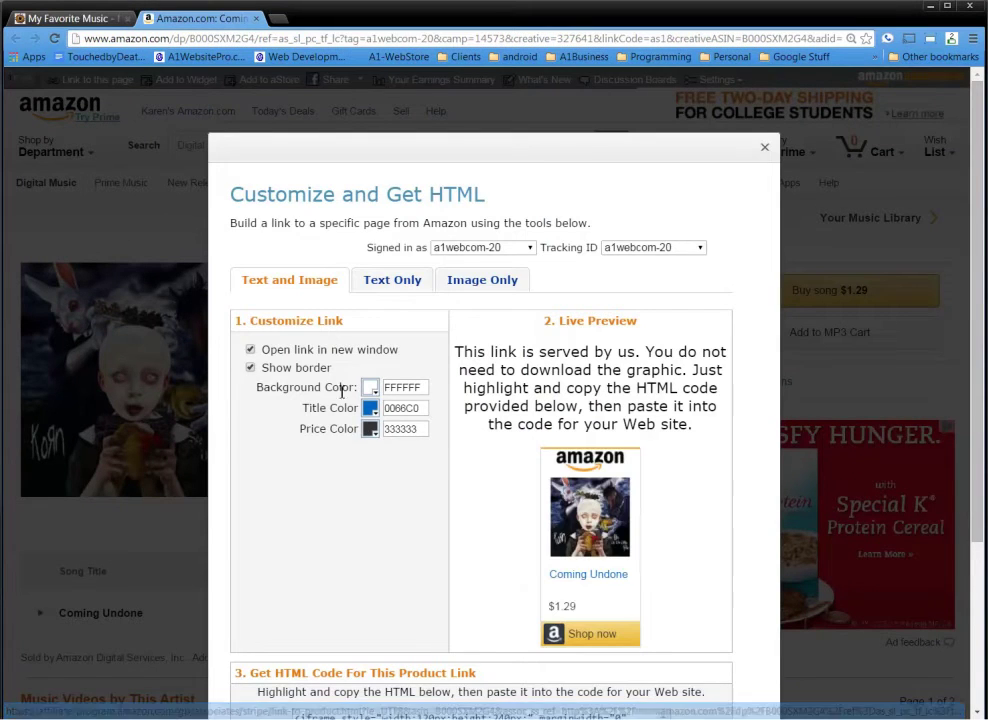
pyautogui.scroll(-2, 469, 408)
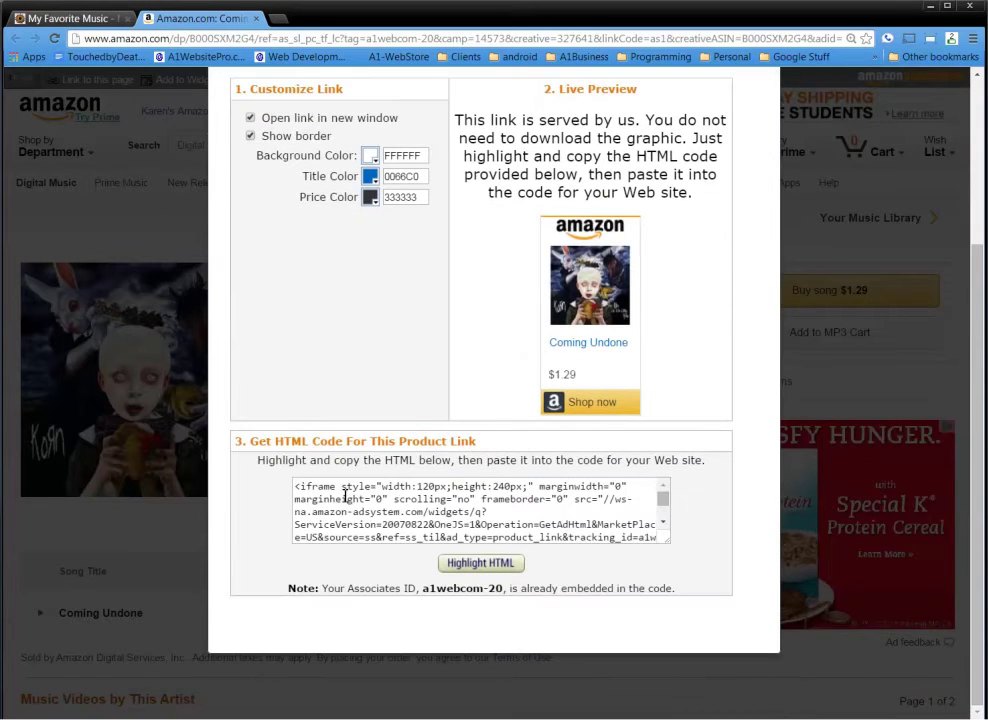
pyautogui.click(478, 565)
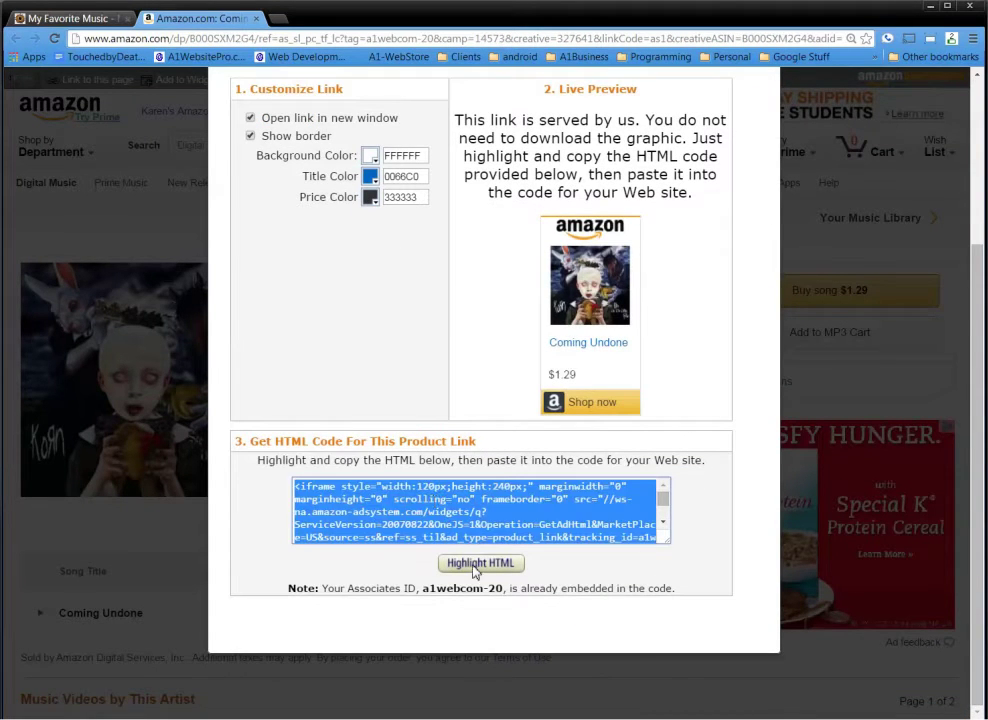
pyautogui.rightClick(435, 500)
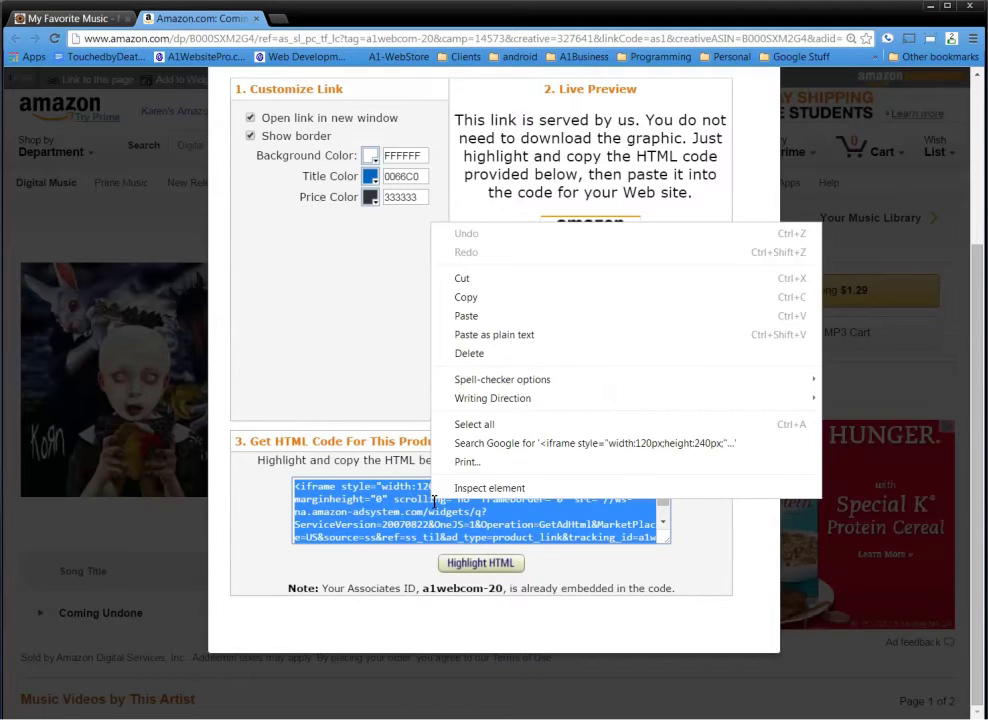
pyautogui.click(472, 295)
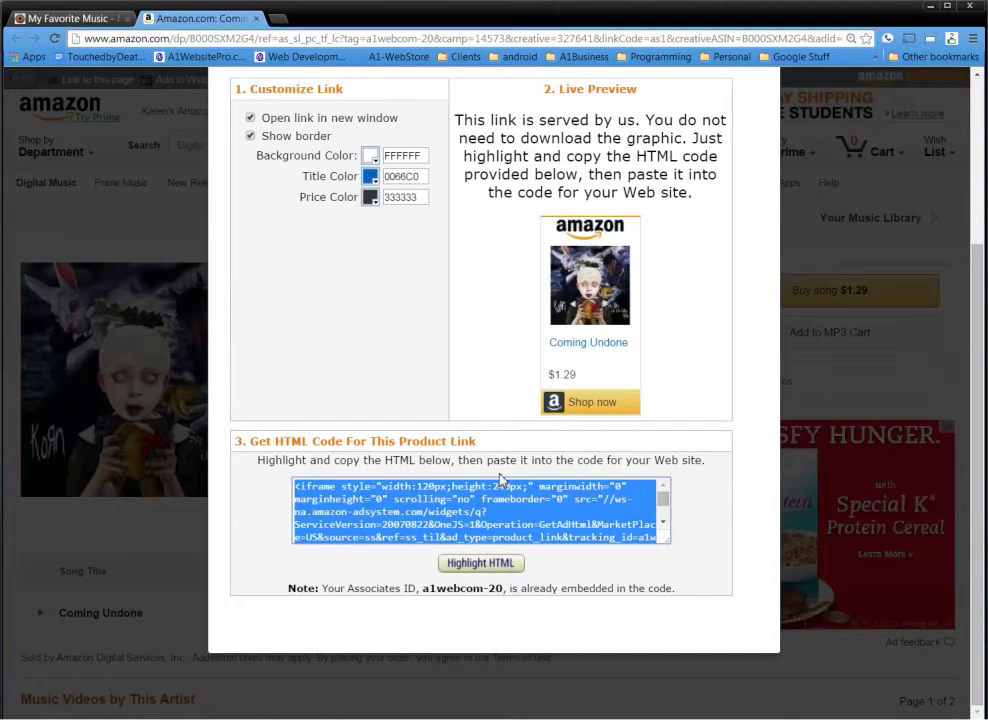
# - Change the title color of the text-and-image link to the magenta shade C0005B
pyautogui.scroll(3, 500, 481)
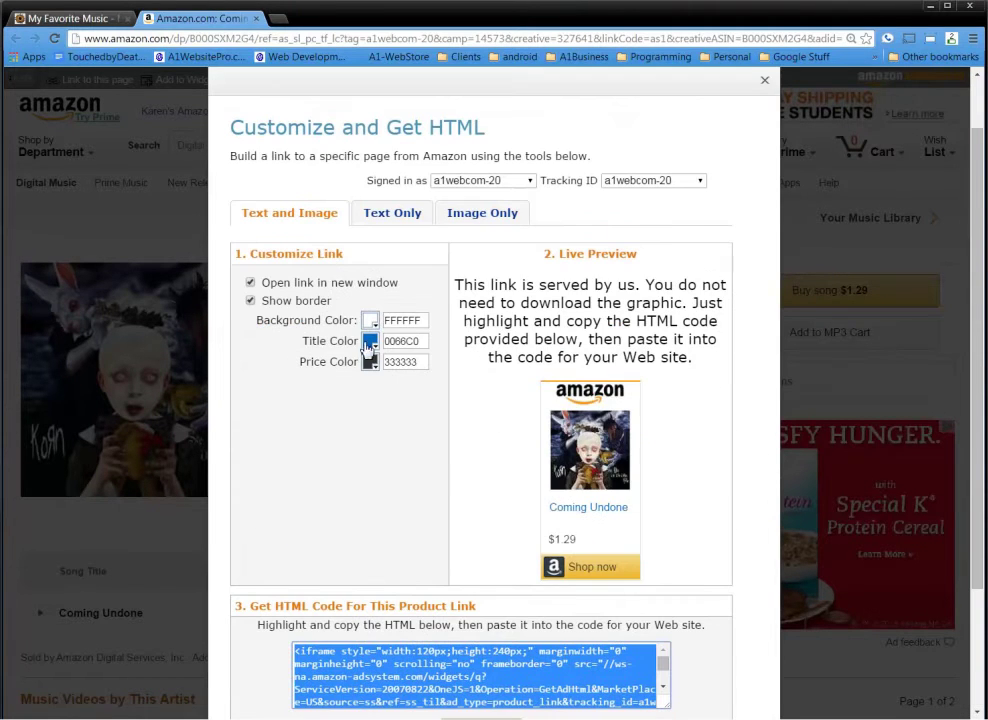
pyautogui.click(370, 343)
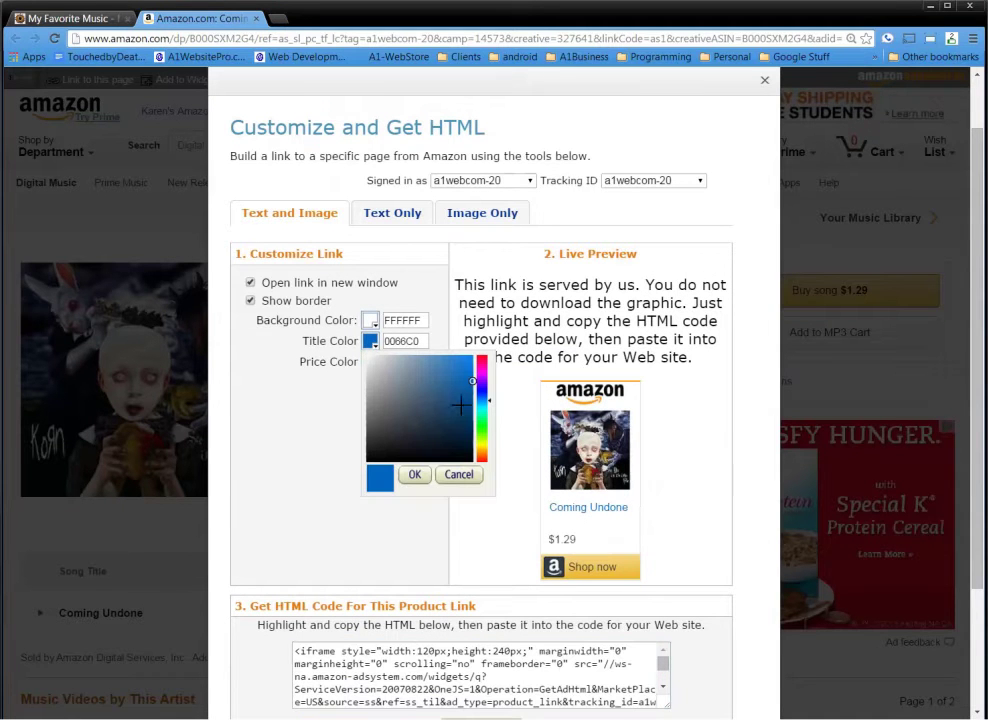
pyautogui.click(481, 366)
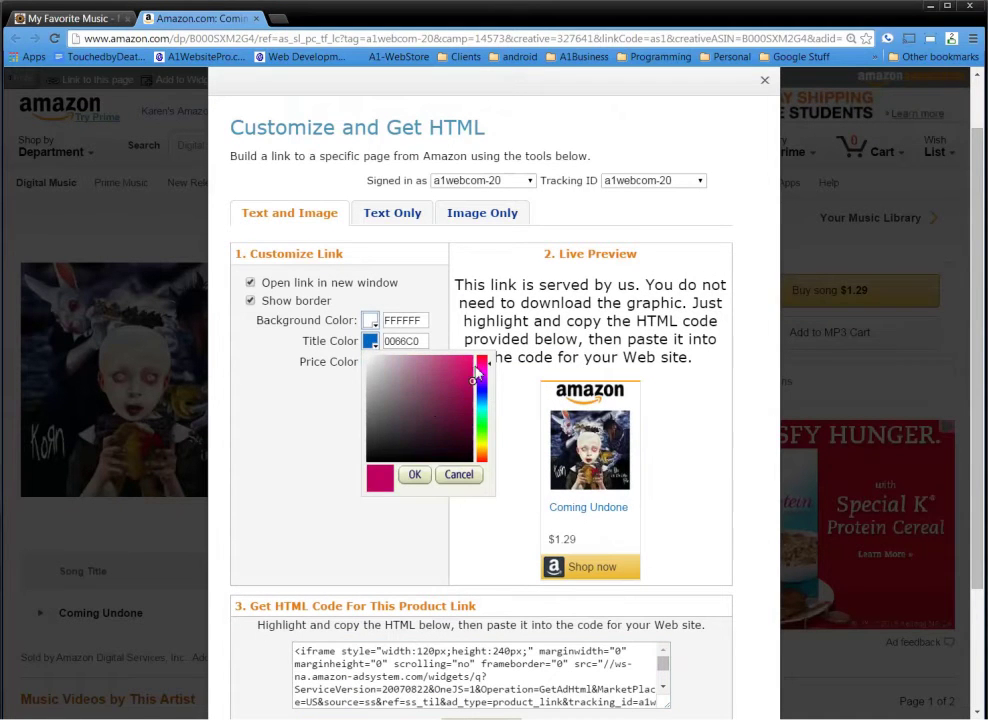
pyautogui.click(415, 474)
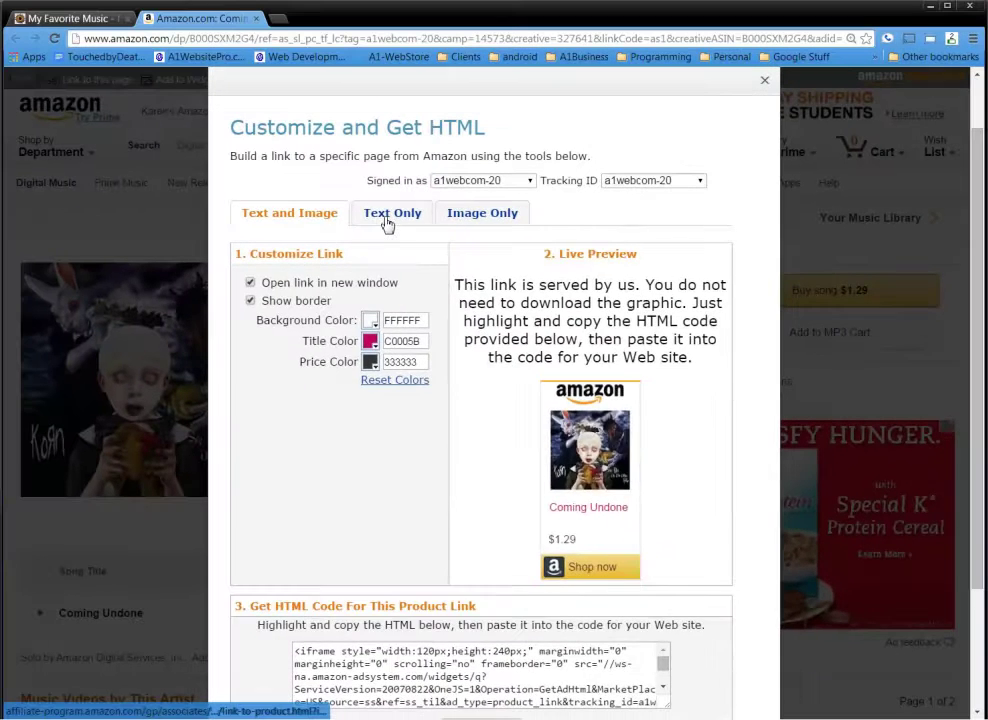
# - Set the text-only link's text to "Coming Undone gREAT sON", and view the image-only version before closing the link builder
pyautogui.click(388, 216)
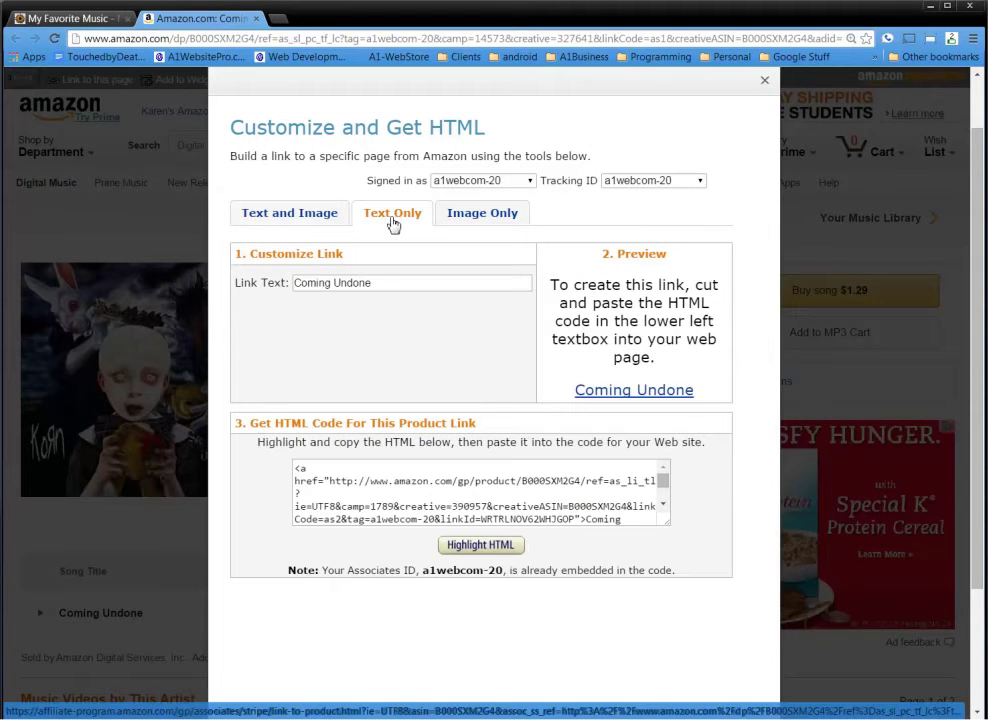
pyautogui.moveTo(384, 281); pyautogui.dragTo(240, 278)
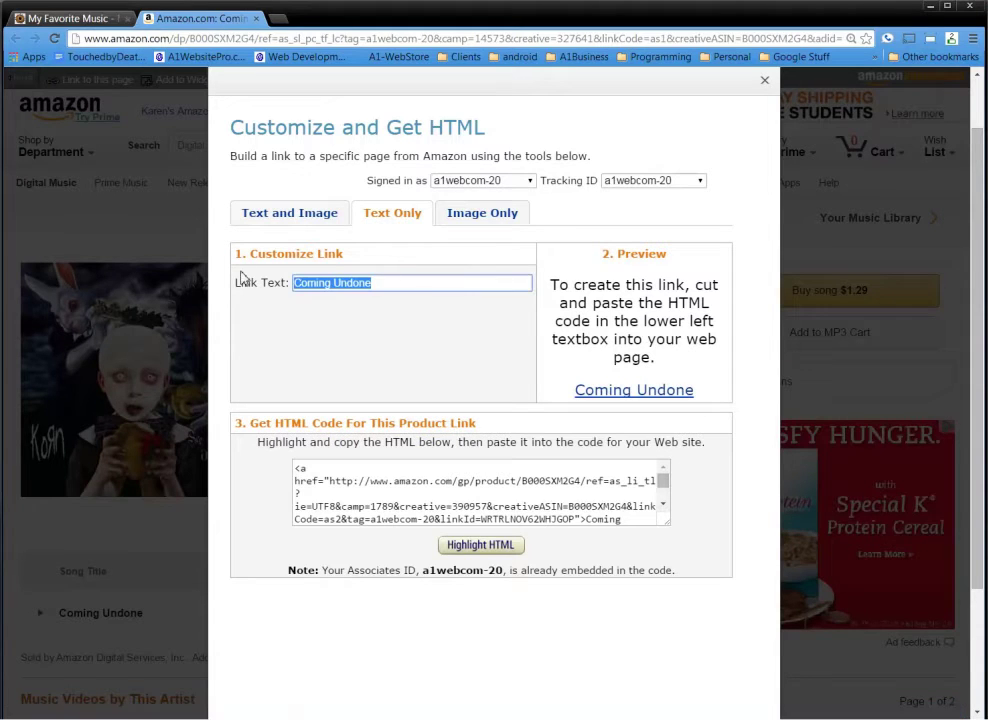
pyautogui.click(393, 286)
pyautogui.write('gREAT sON')
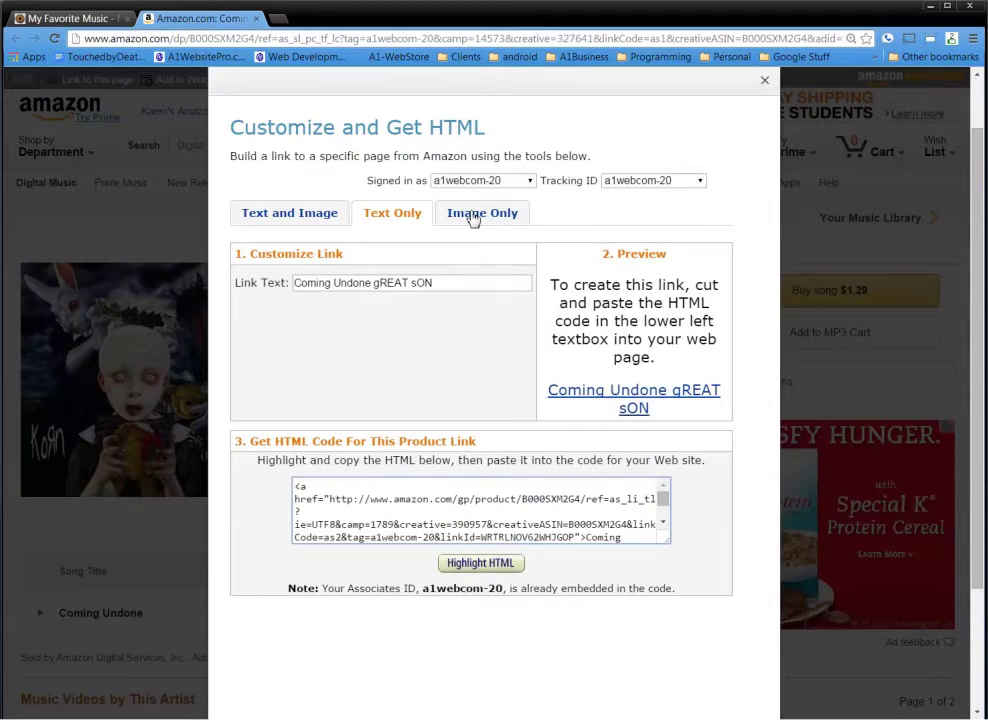
pyautogui.click(474, 199)
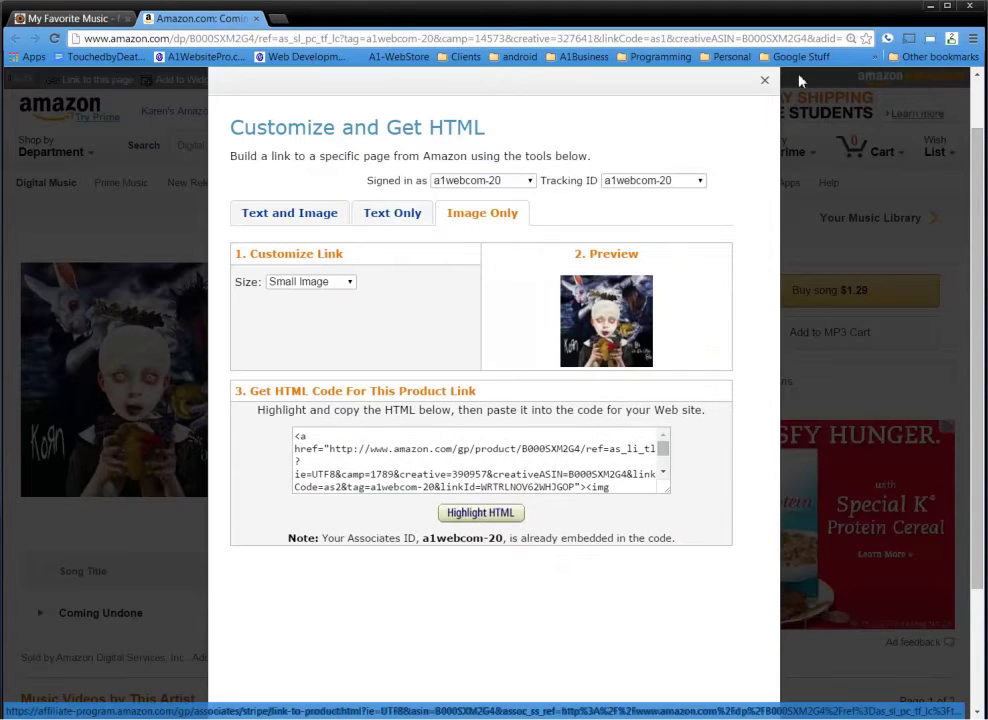
pyautogui.click(764, 82)
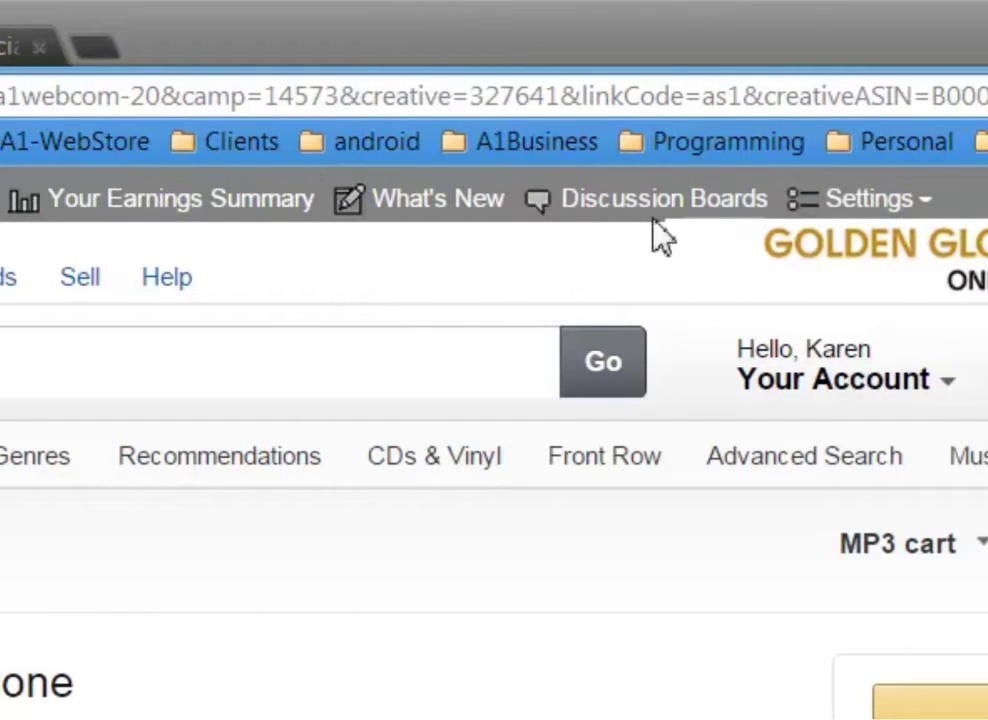
# - Open Associates Central from the Amazon product page and go to its Links & Banners page
pyautogui.click(932, 225)
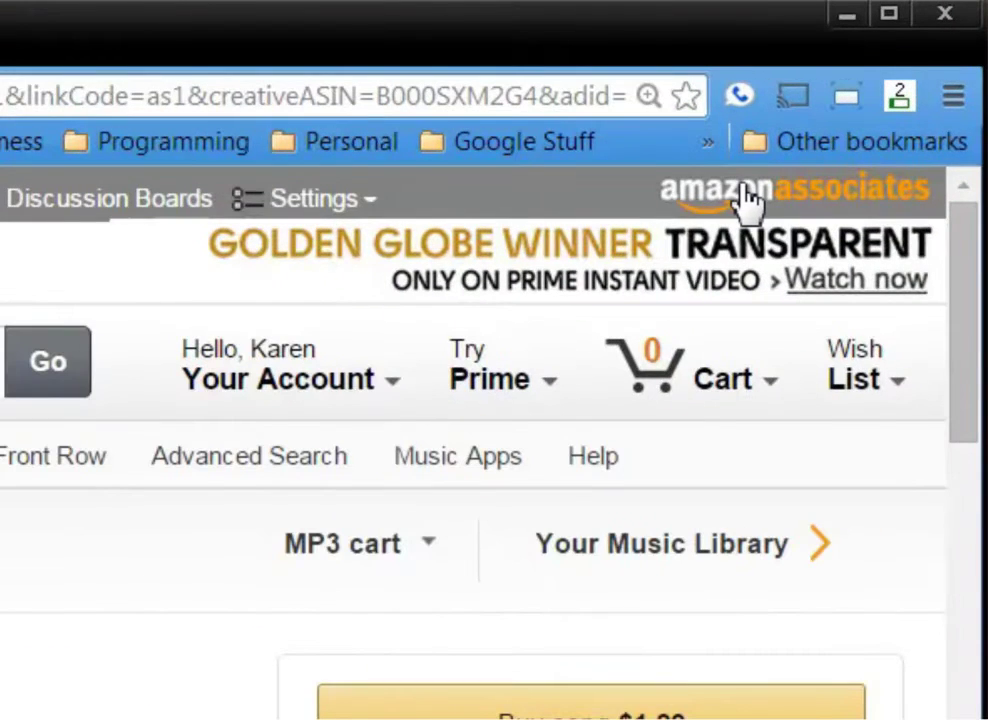
pyautogui.click(740, 187)
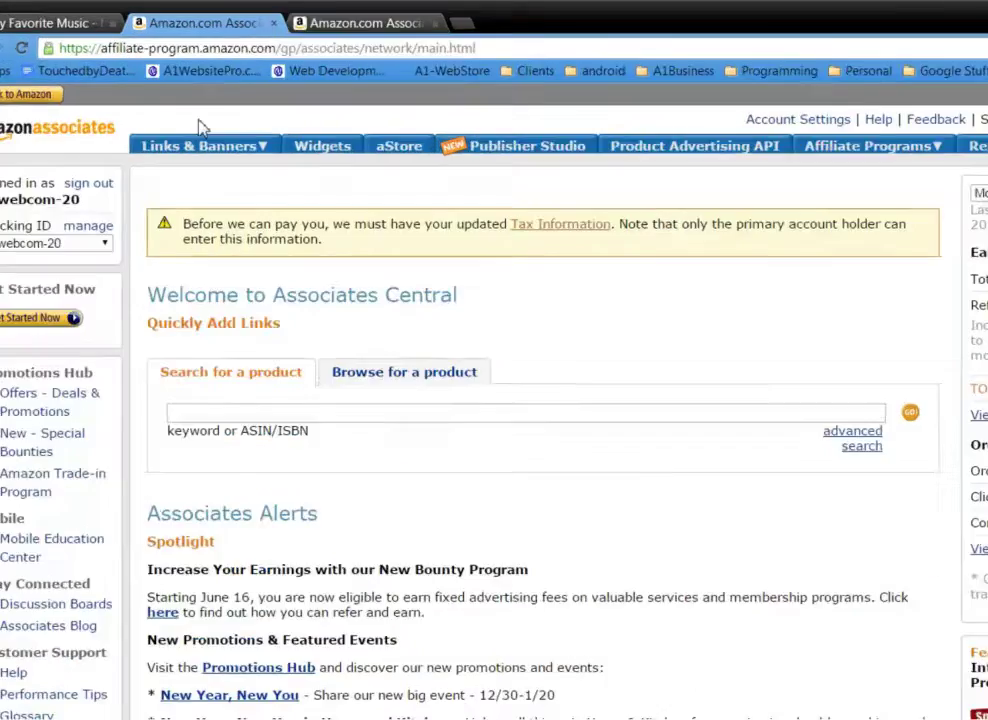
pyautogui.moveTo(207, 118)
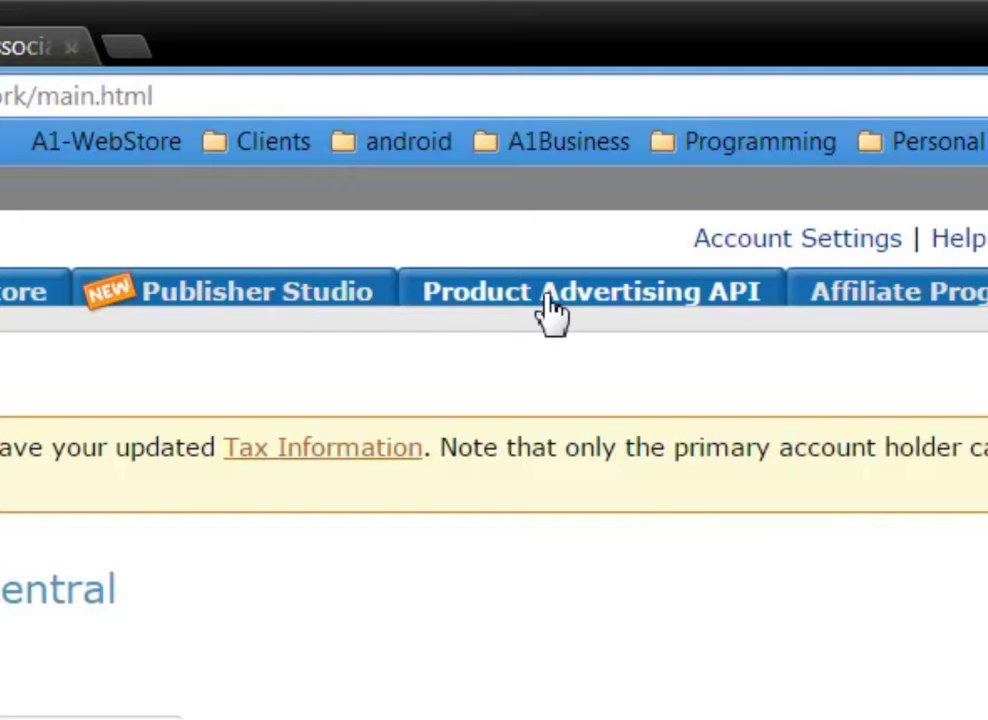
pyautogui.moveTo(929, 295)
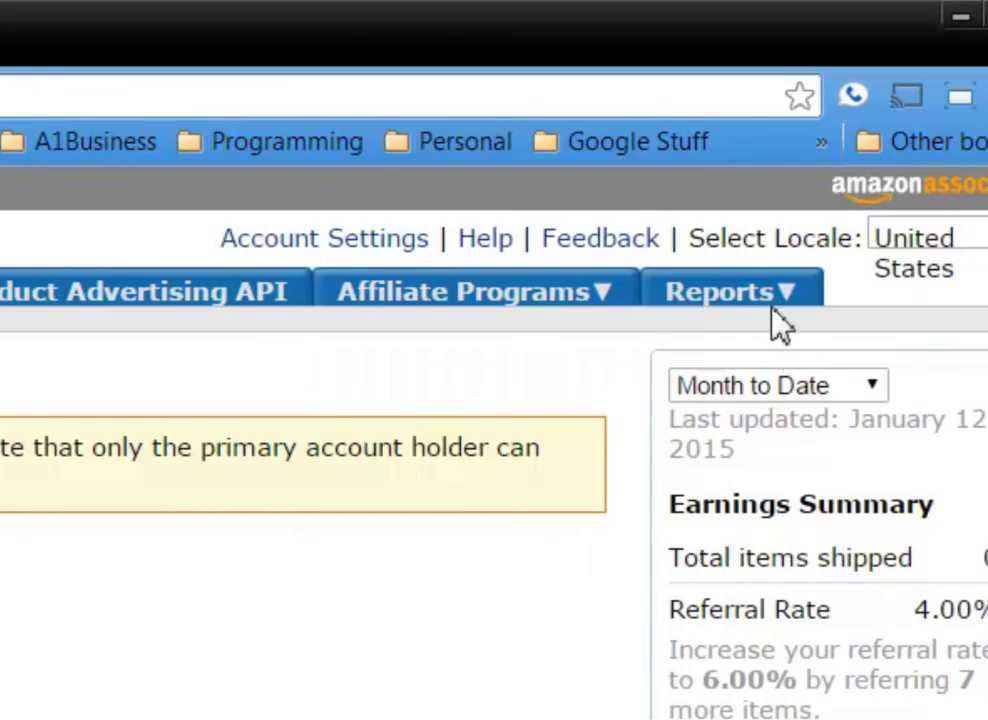
pyautogui.moveTo(780, 313)
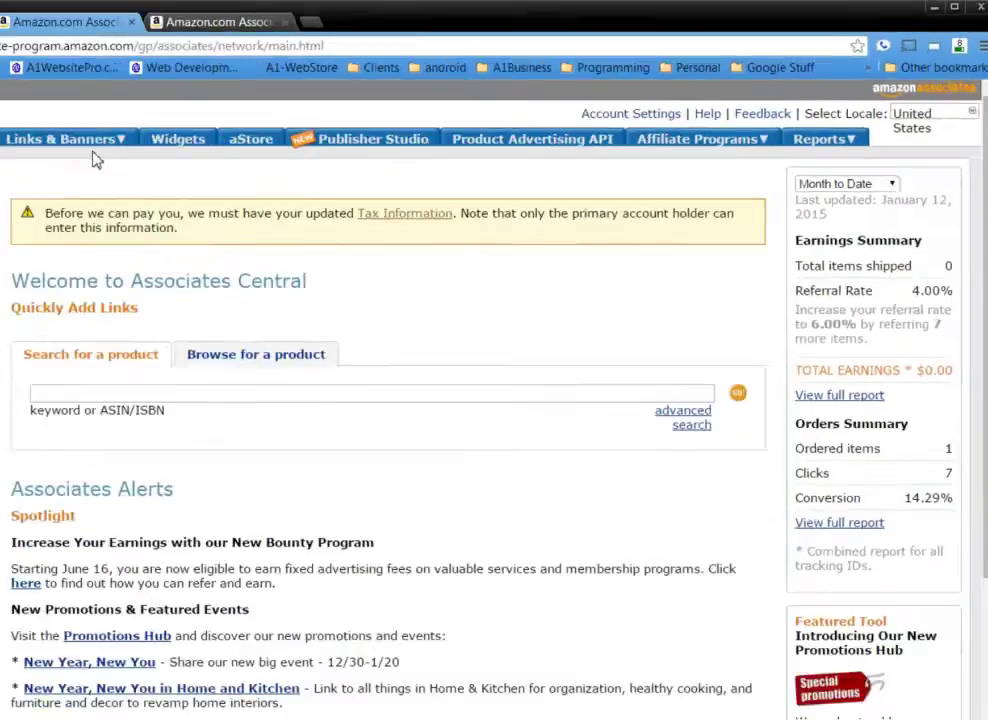
pyautogui.moveTo(225, 121)
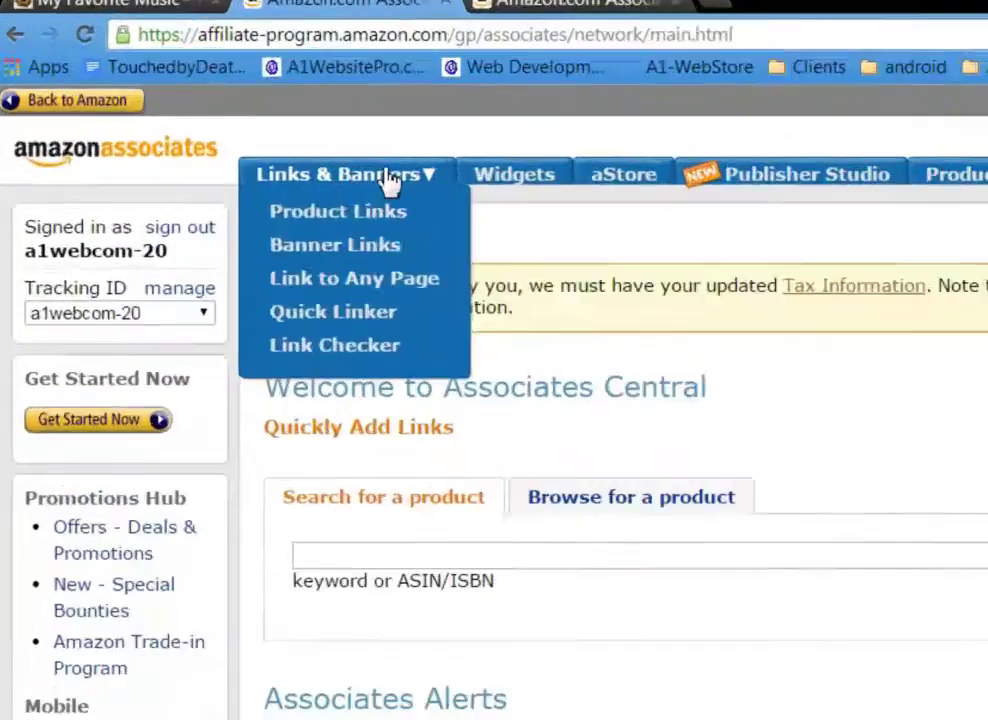
pyautogui.click(390, 181)
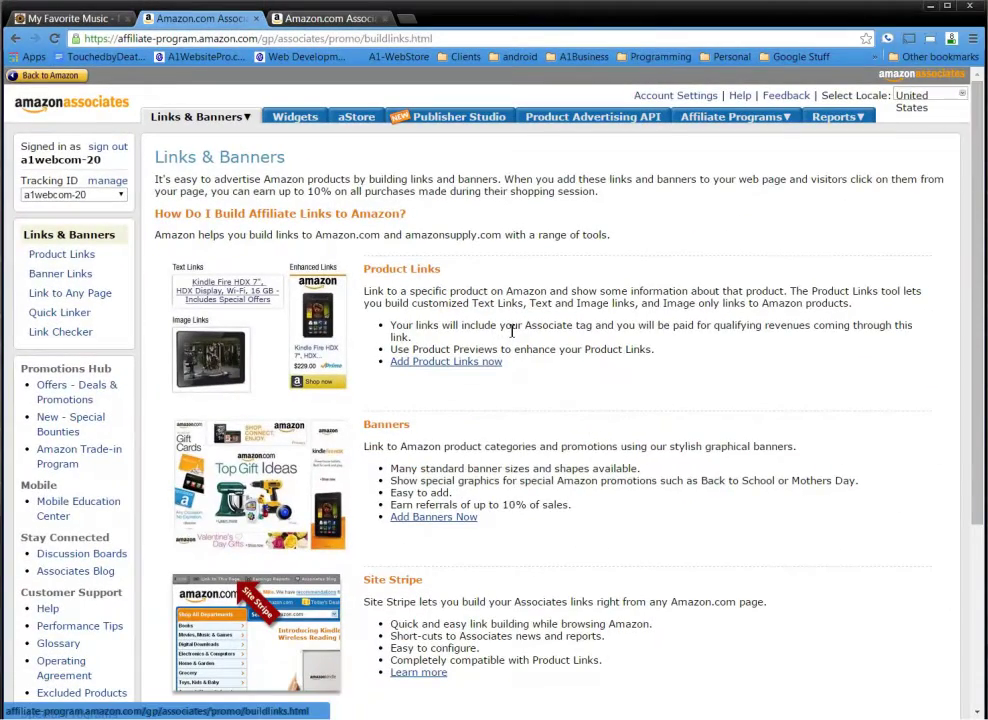
# - Switch to the tab showing Associates Central's welcome page and load the Amazon home page there
pyautogui.click(337, 21)
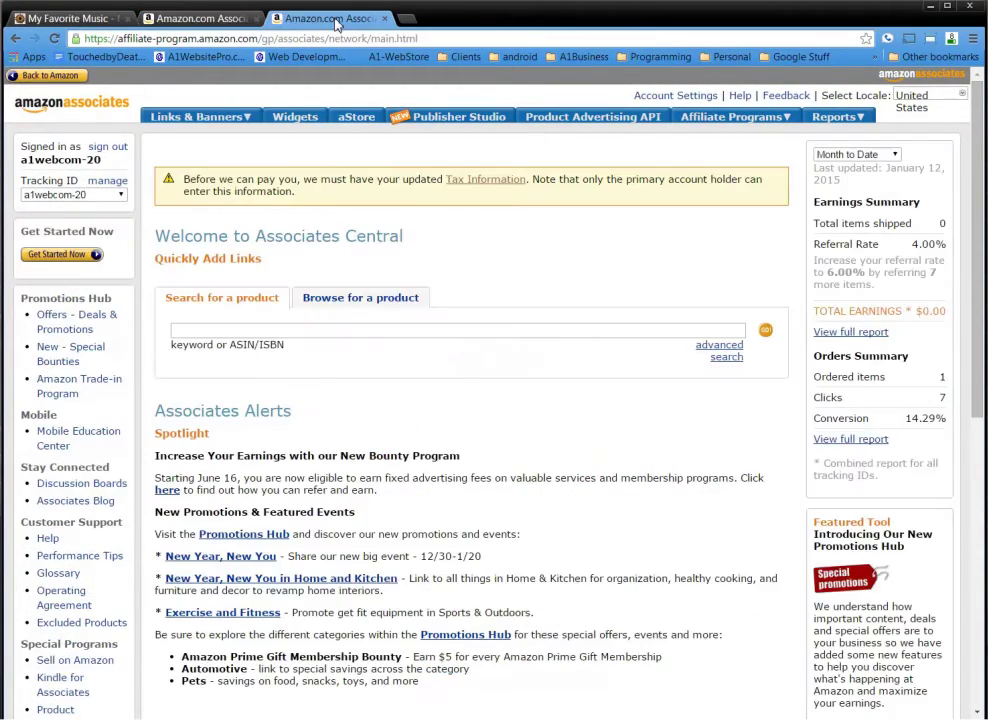
pyautogui.click(342, 38)
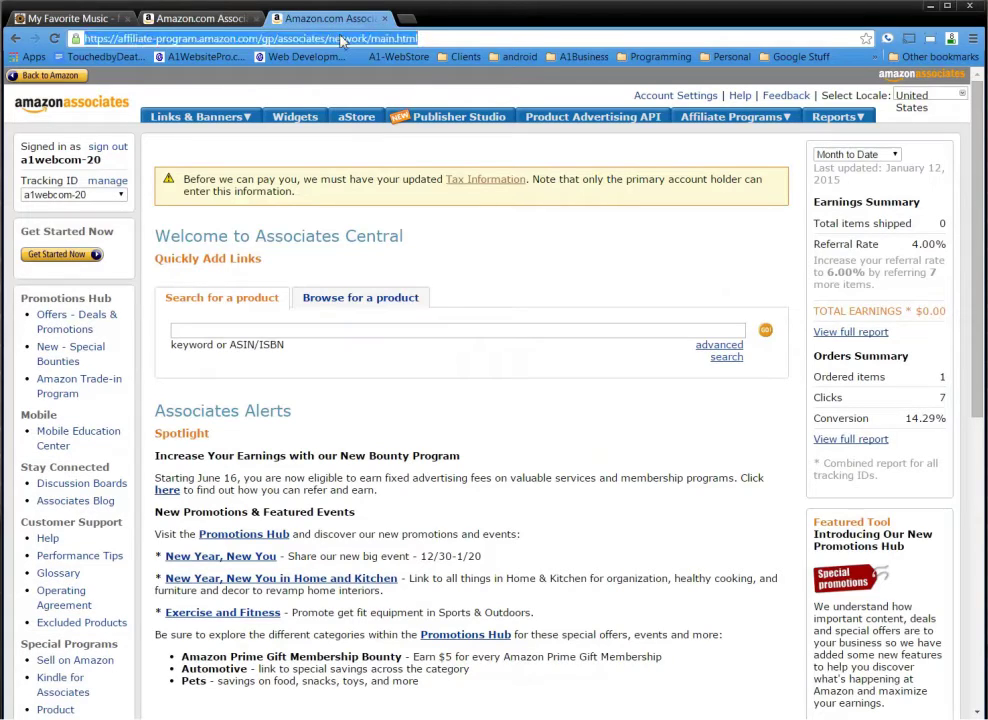
pyautogui.write('ama')
pyautogui.press('Return')
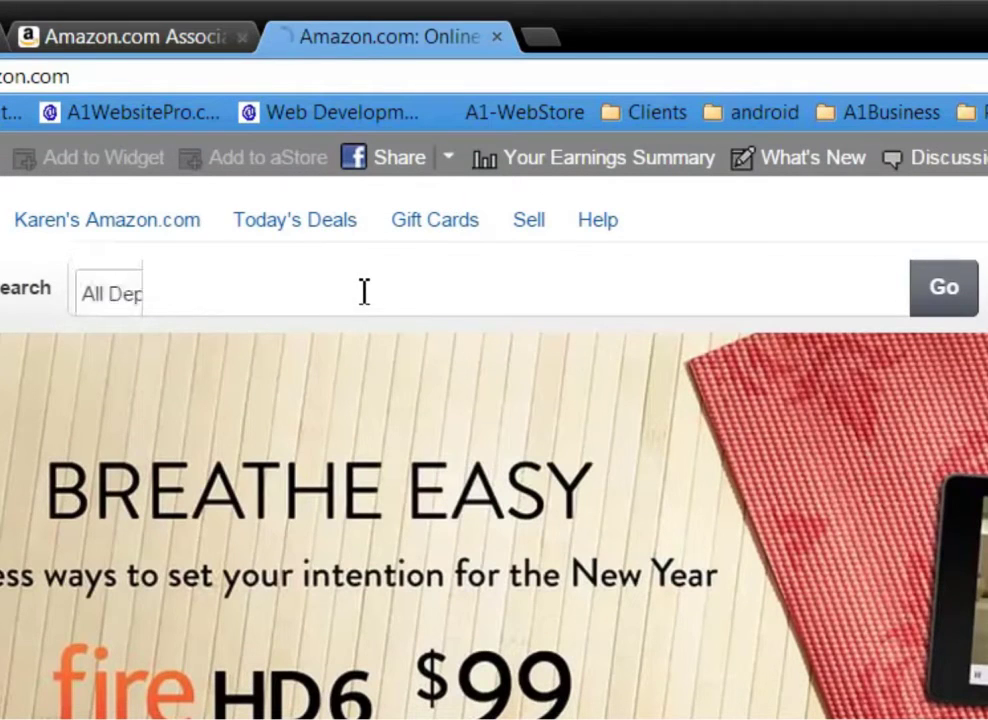
# - Search all departments for "TURN THE PAGE BOB SEGAR" and open the Bob Seger Greatest Hits product page
pyautogui.click(358, 273)
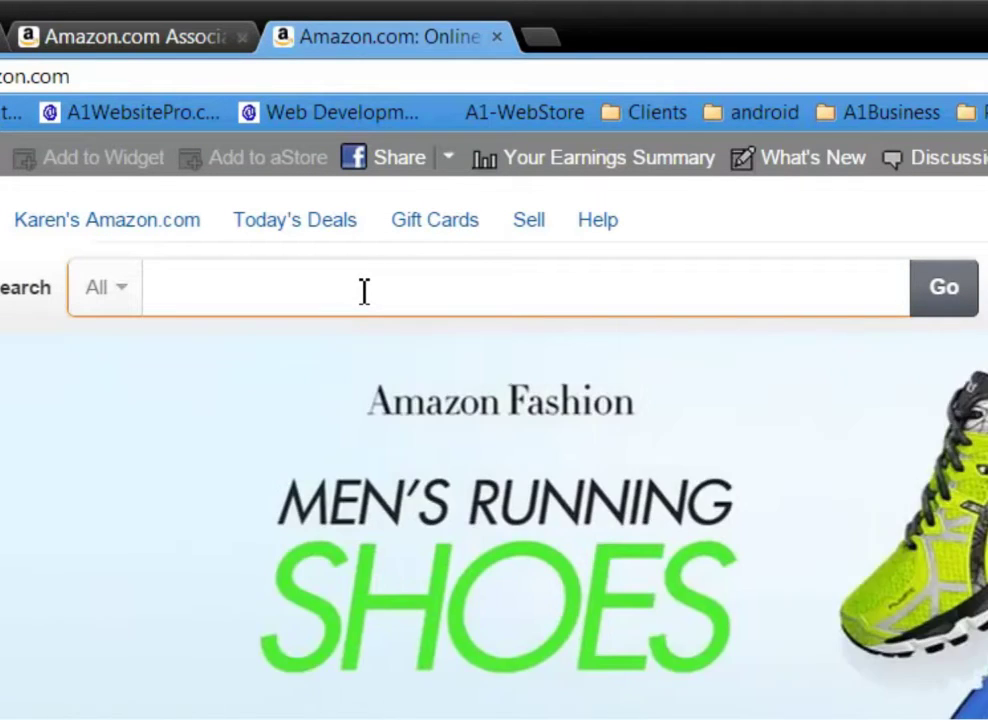
pyautogui.write('TURN')
pyautogui.write('P')
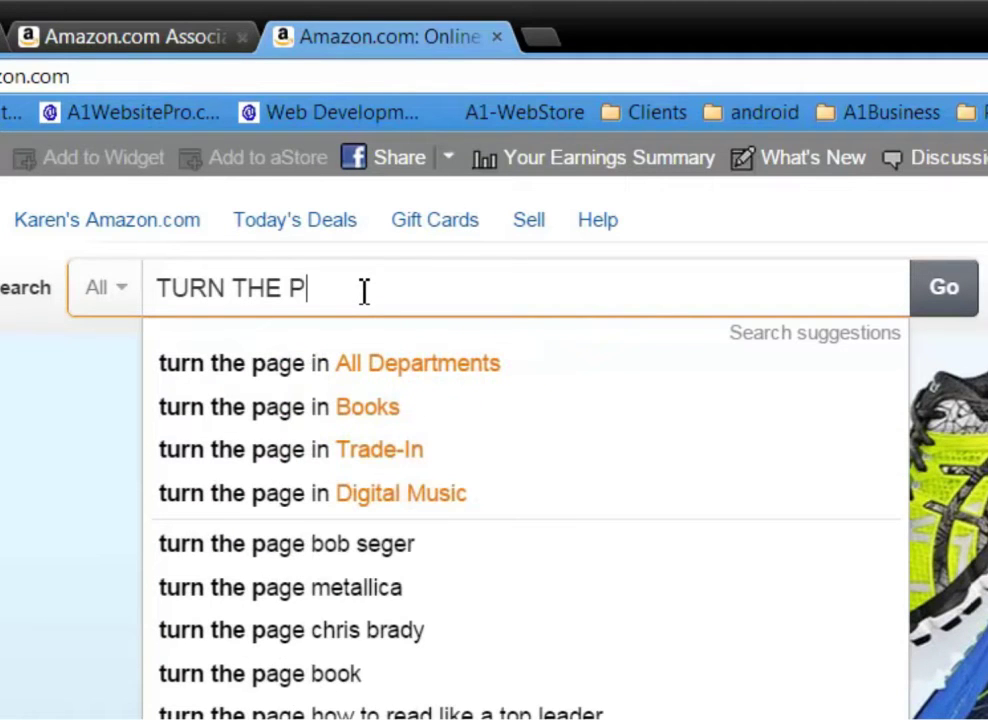
pyautogui.write('AGE BOB SEGAR')
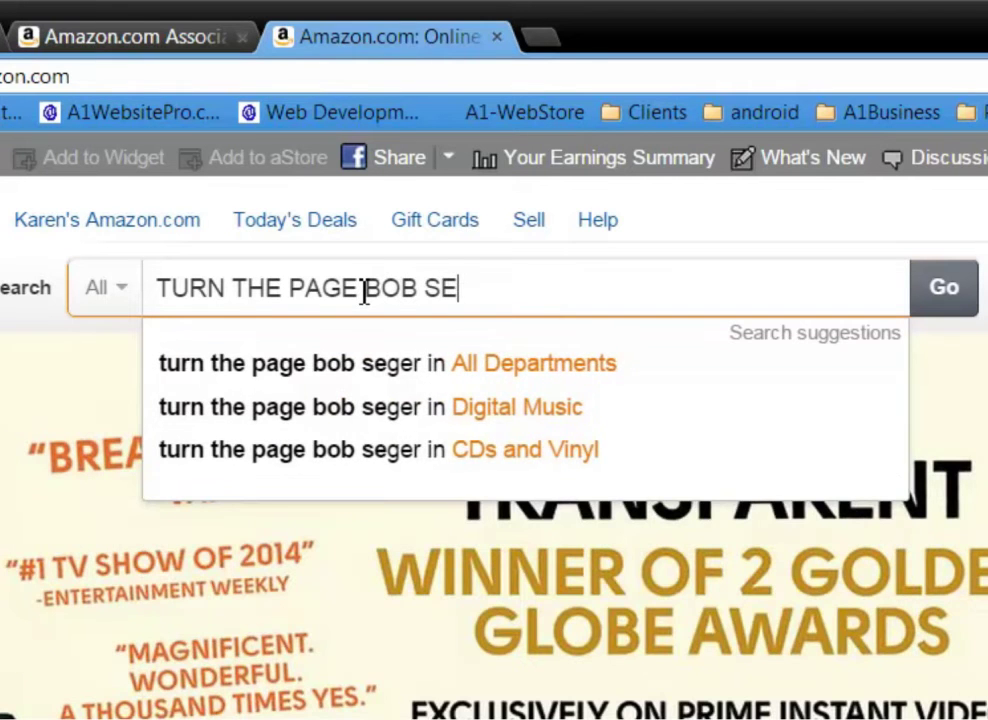
pyautogui.press('Return')
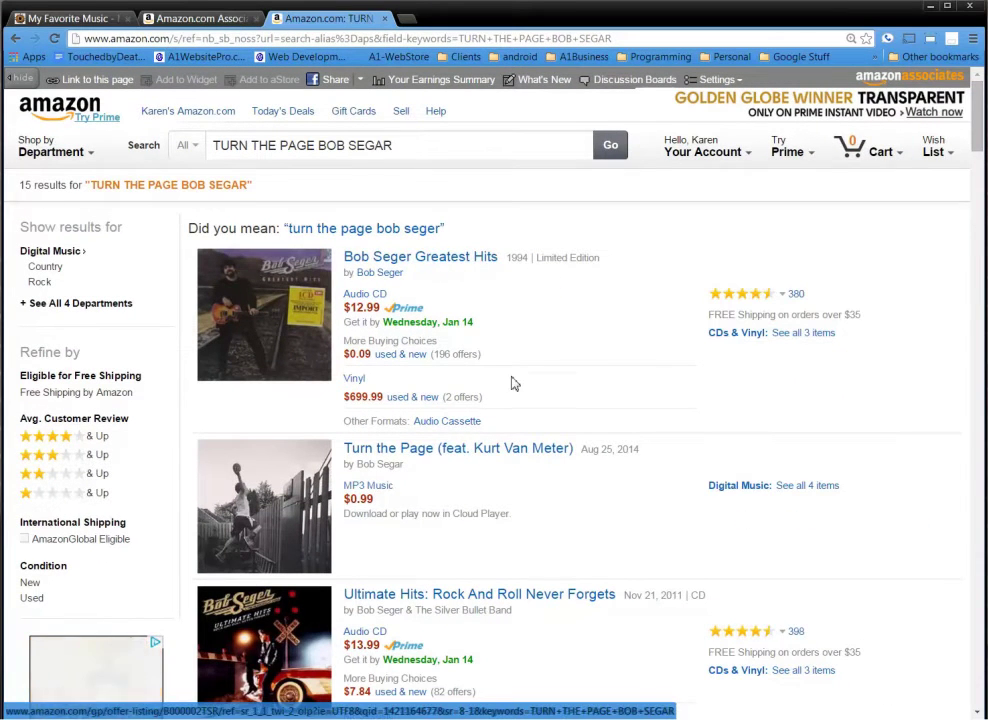
pyautogui.scroll(-1, 514, 380)
pyautogui.scroll(1, 455, 297)
pyautogui.click(400, 258)
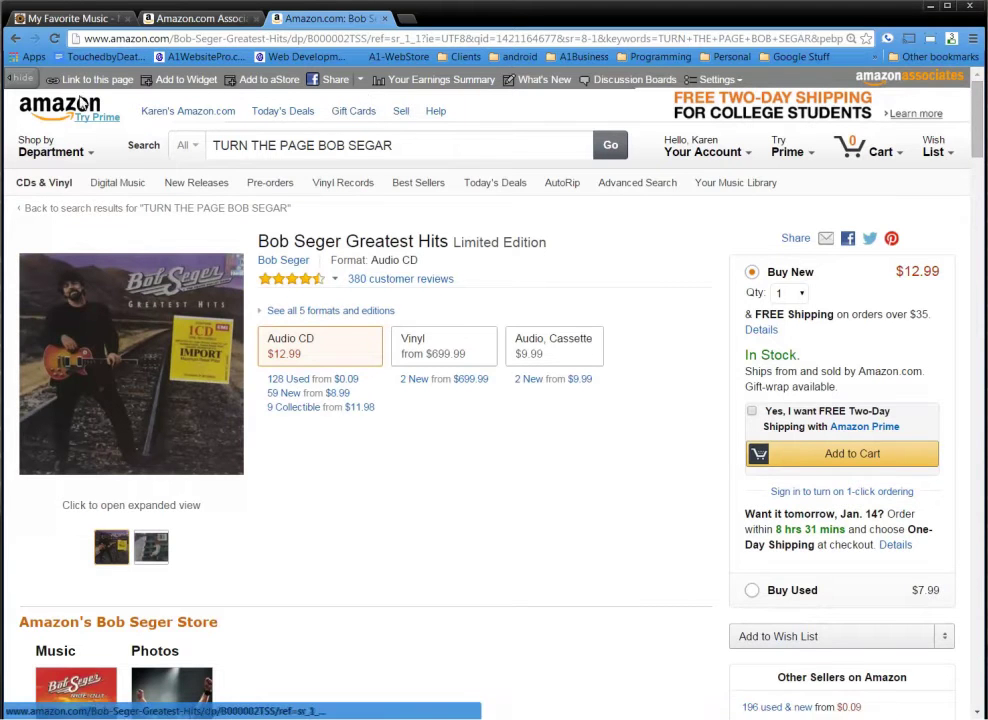
# - View the text-and-image link builder for the Bob Seger Greatest Hits page, and close it
pyautogui.click(90, 86)
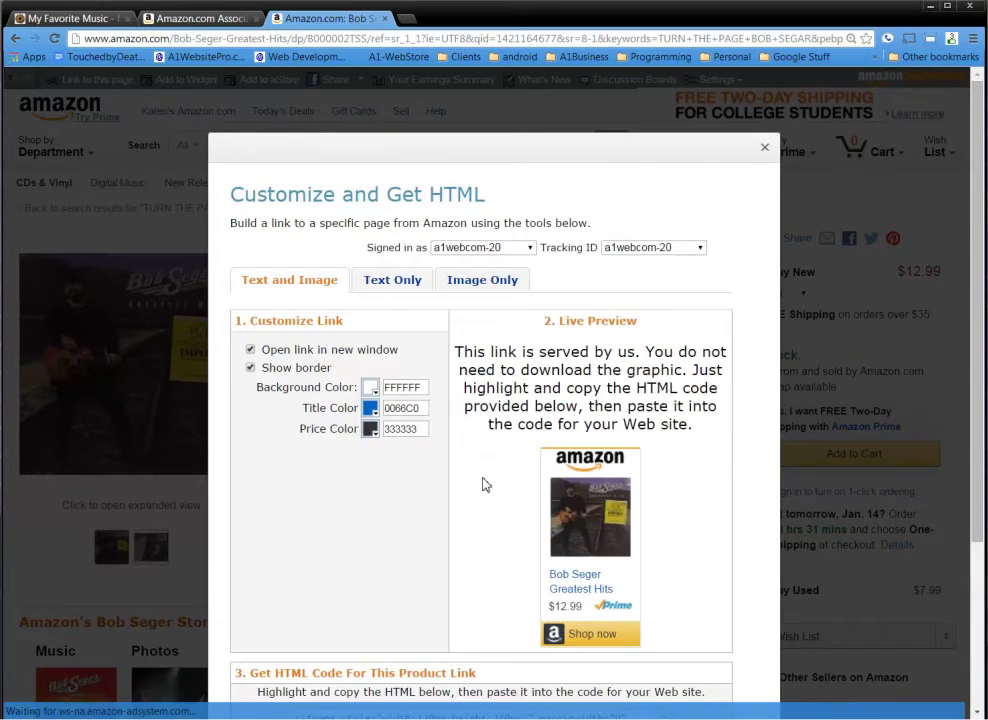
pyautogui.scroll(-3, 428, 637)
pyautogui.scroll(3, 604, 278)
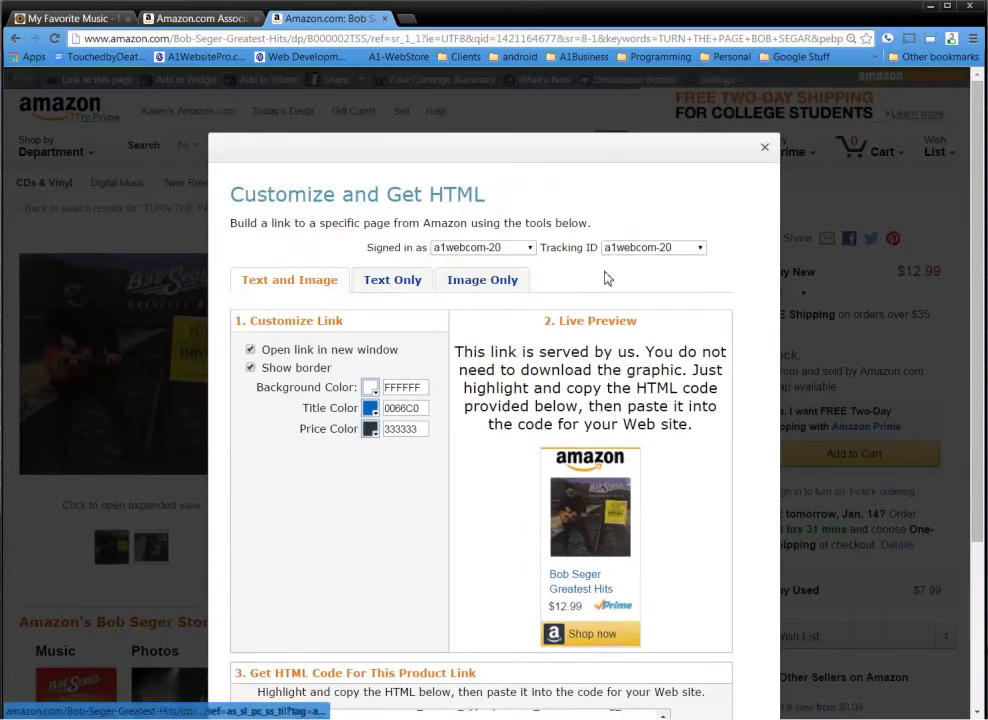
pyautogui.click(765, 149)
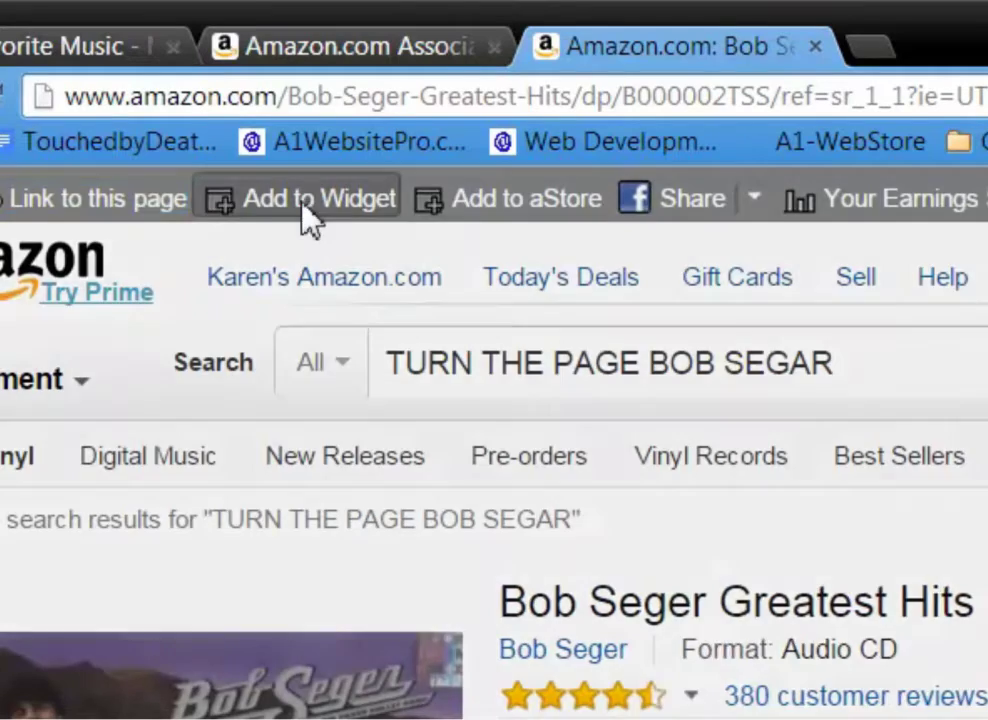
# - Start adding Bob Seger Greatest Hits to a widget, try the Slideshow type, and choose to update an existing widget instead
pyautogui.click(310, 210)
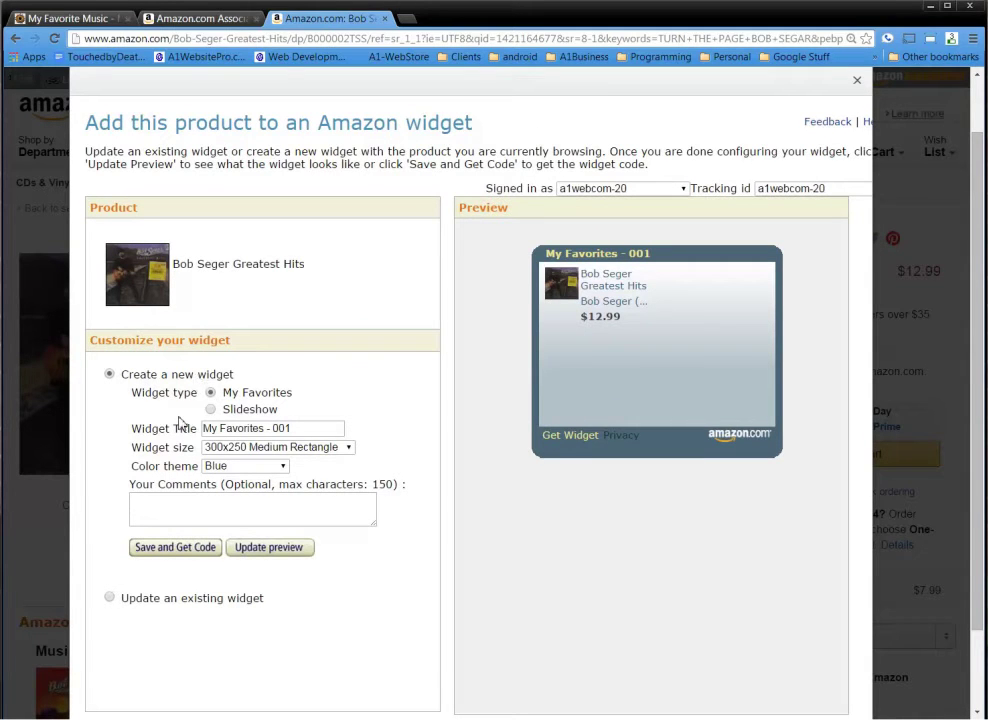
pyautogui.scroll(-1, 180, 422)
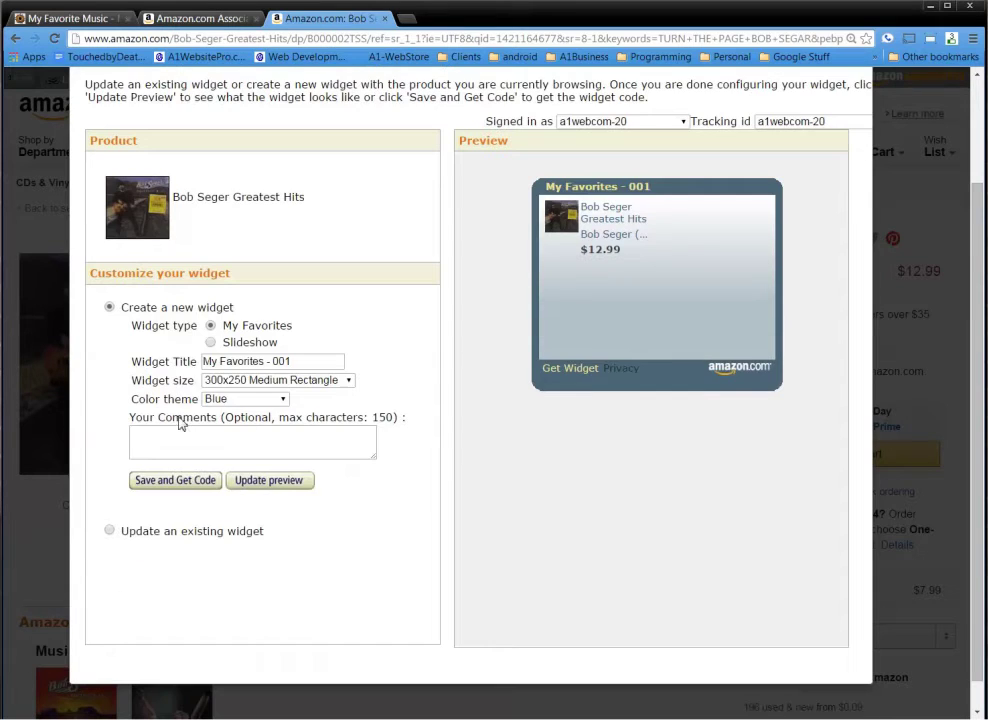
pyautogui.click(211, 343)
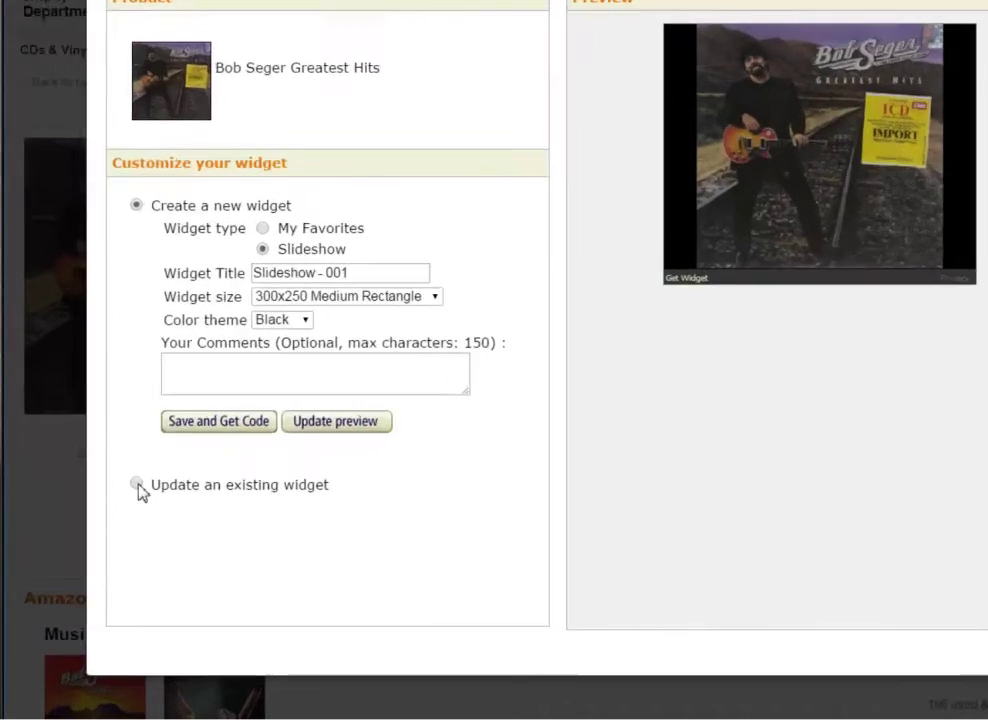
pyautogui.click(109, 530)
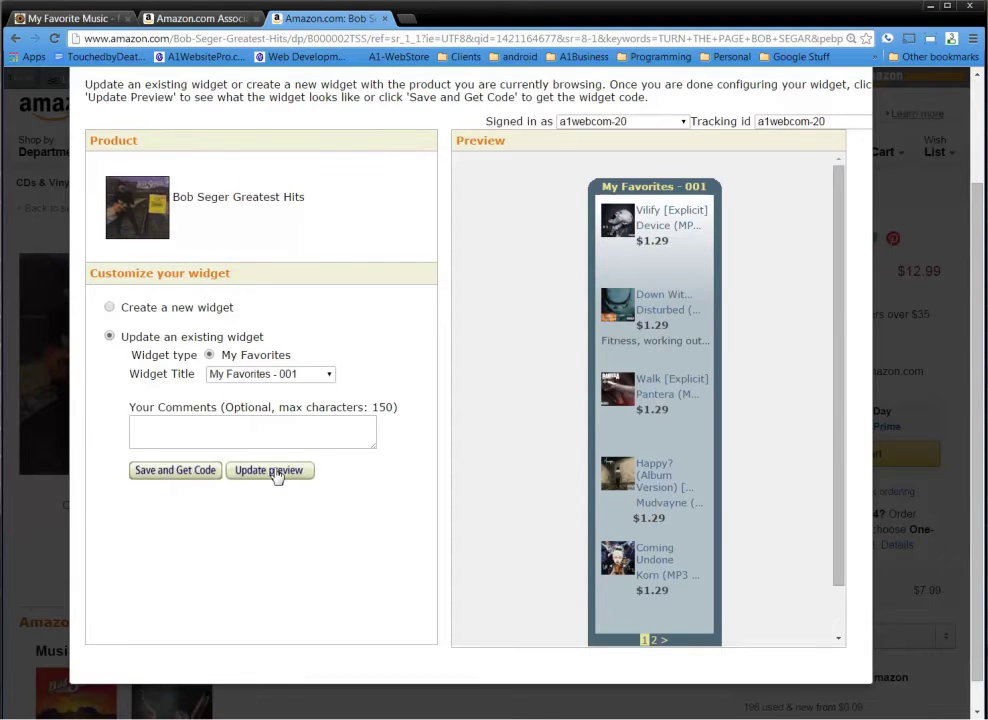
# - Add the comment "pUT SOME COMMENTS" to the My Favorites - 001 widget and preview its second page
pyautogui.click(310, 377)
pyautogui.click(306, 386)
pyautogui.click(277, 443)
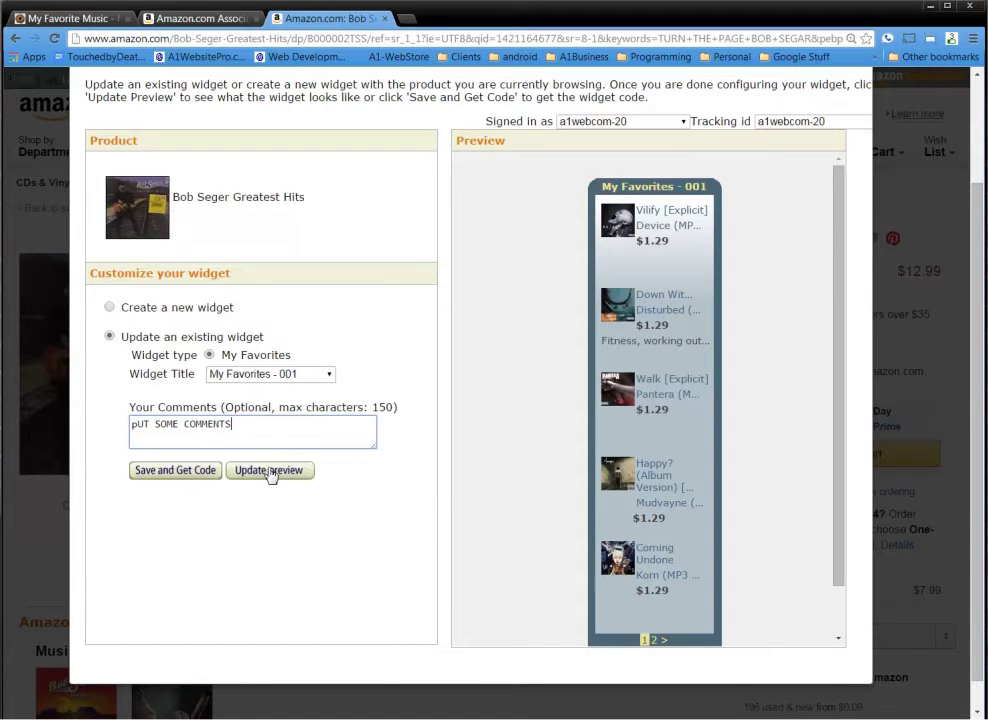
pyautogui.click(269, 471)
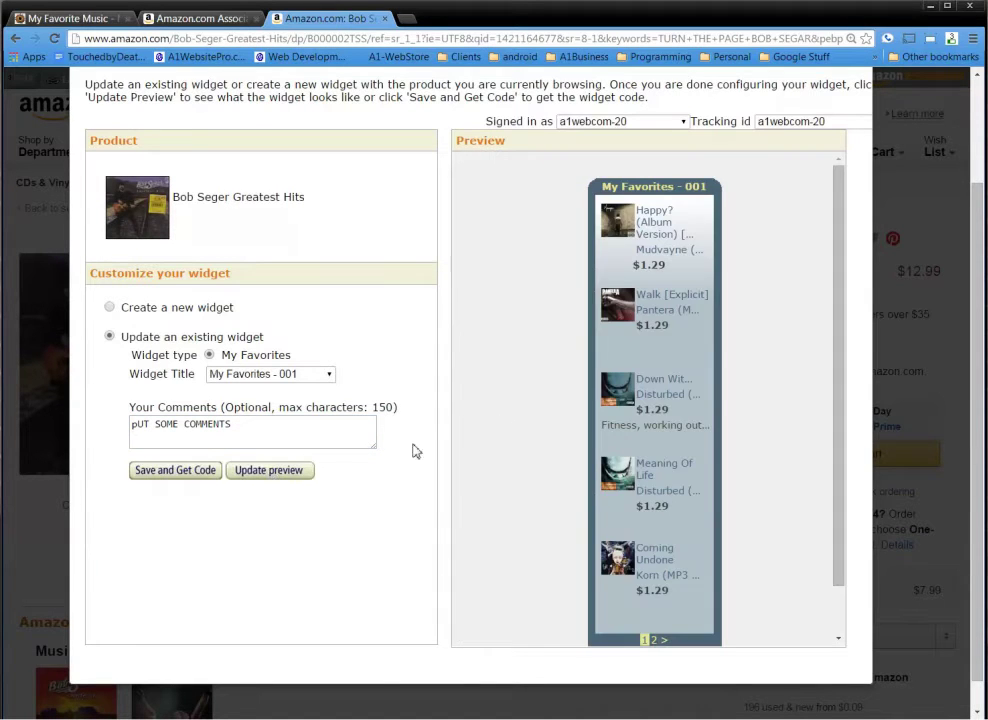
pyautogui.click(655, 642)
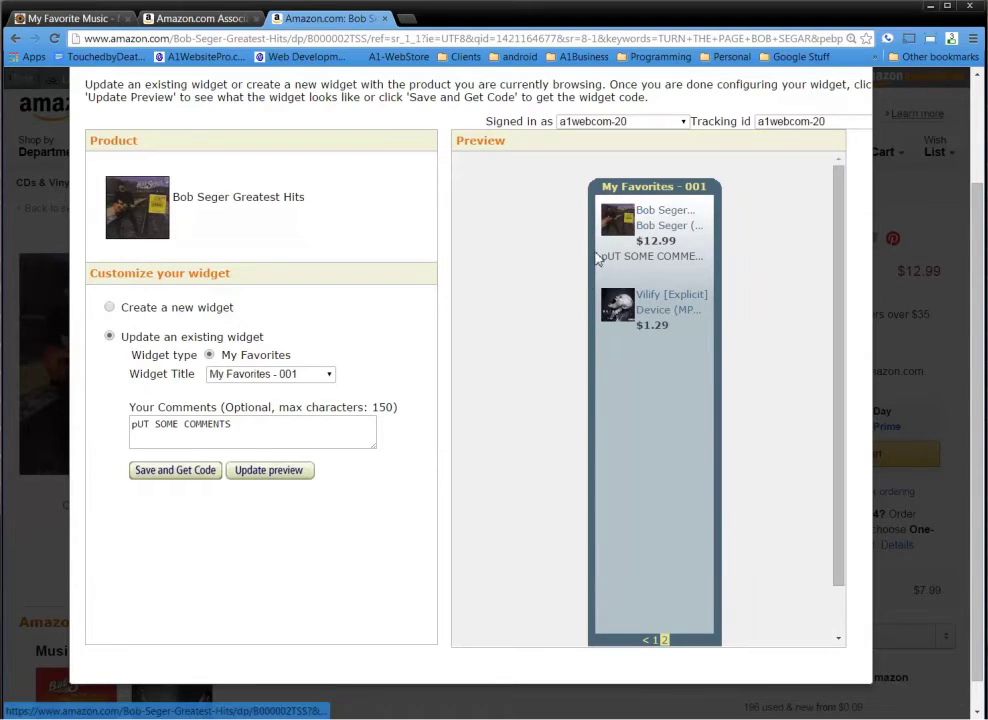
# - Save the My Favorites - 001 widget, highlight its generated script code, and close the widget dialog
pyautogui.click(171, 470)
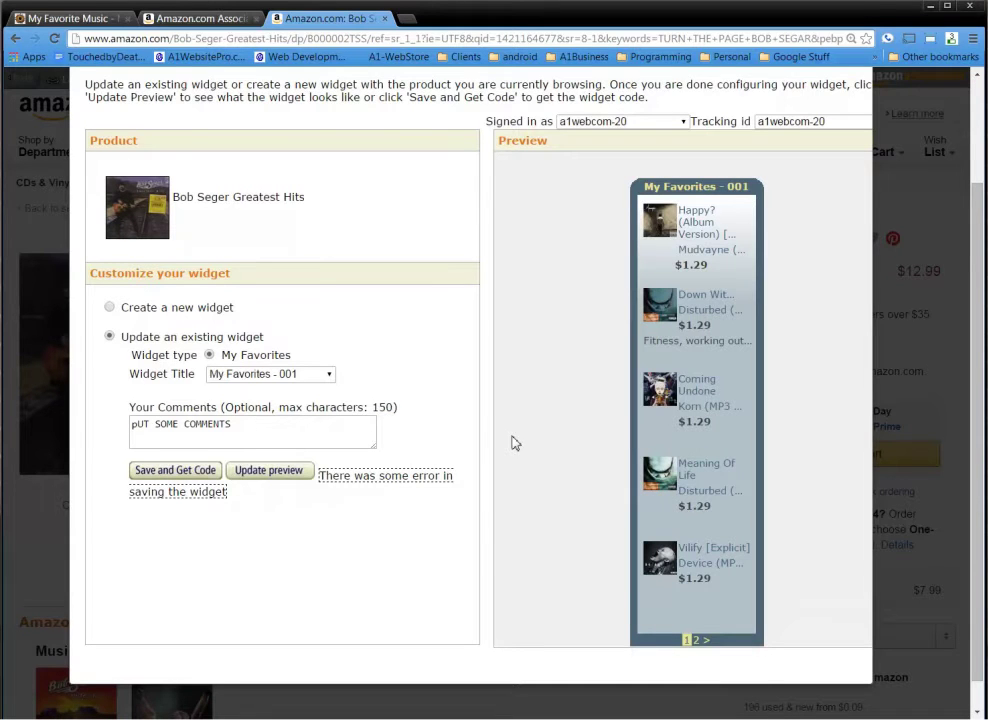
pyautogui.click(166, 472)
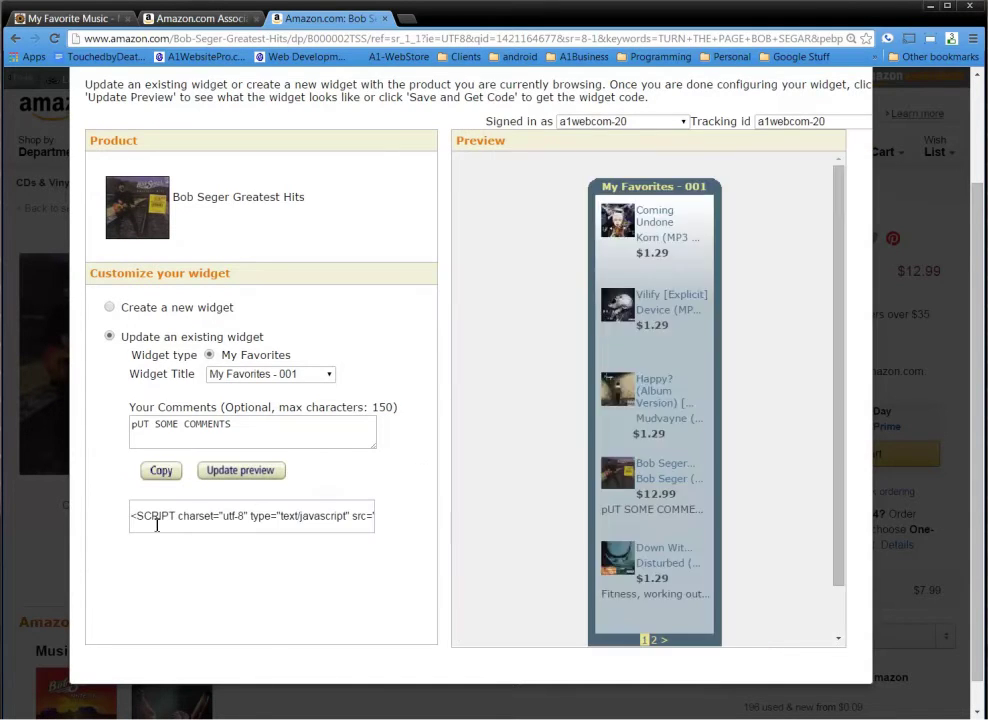
pyautogui.moveTo(187, 518); pyautogui.dragTo(385, 528)
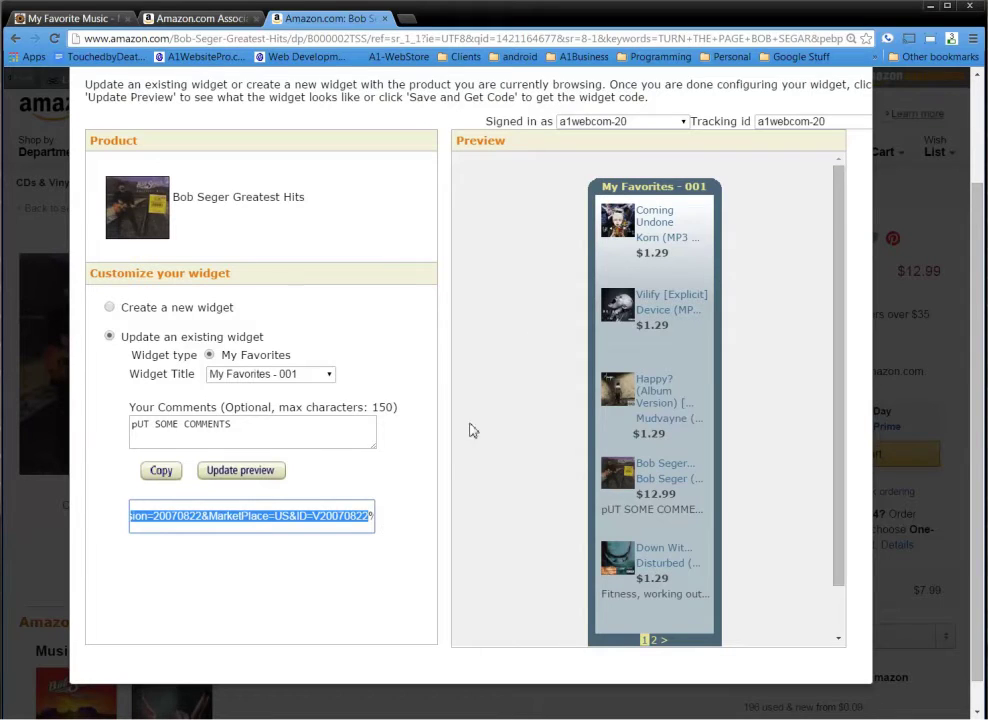
pyautogui.scroll(2, 489, 446)
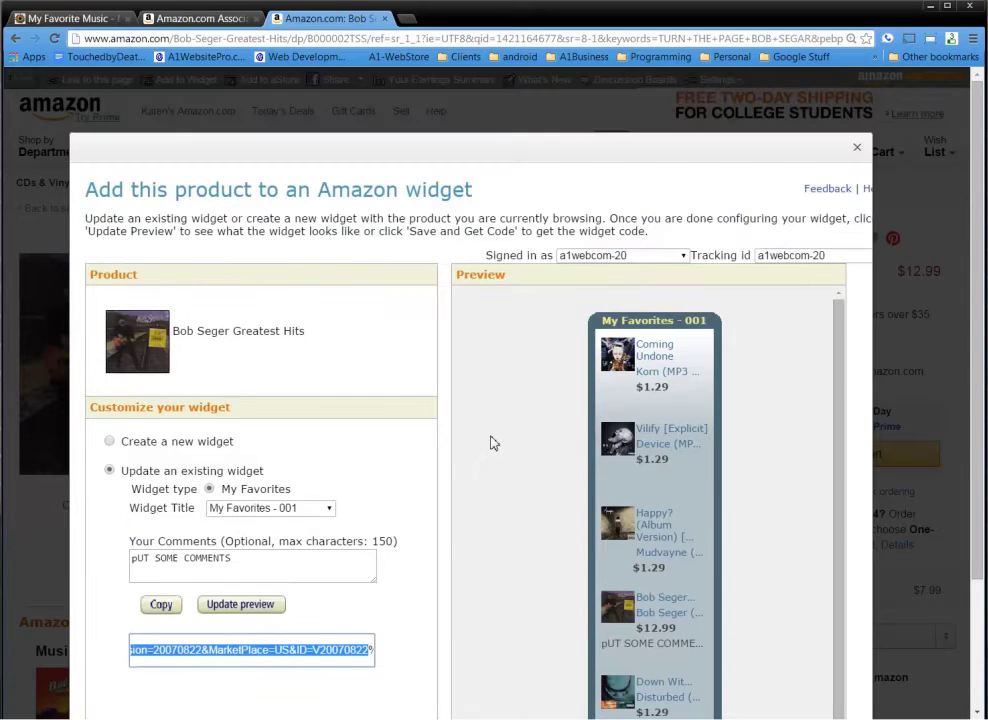
pyautogui.scroll(2, 490, 443)
pyautogui.click(857, 148)
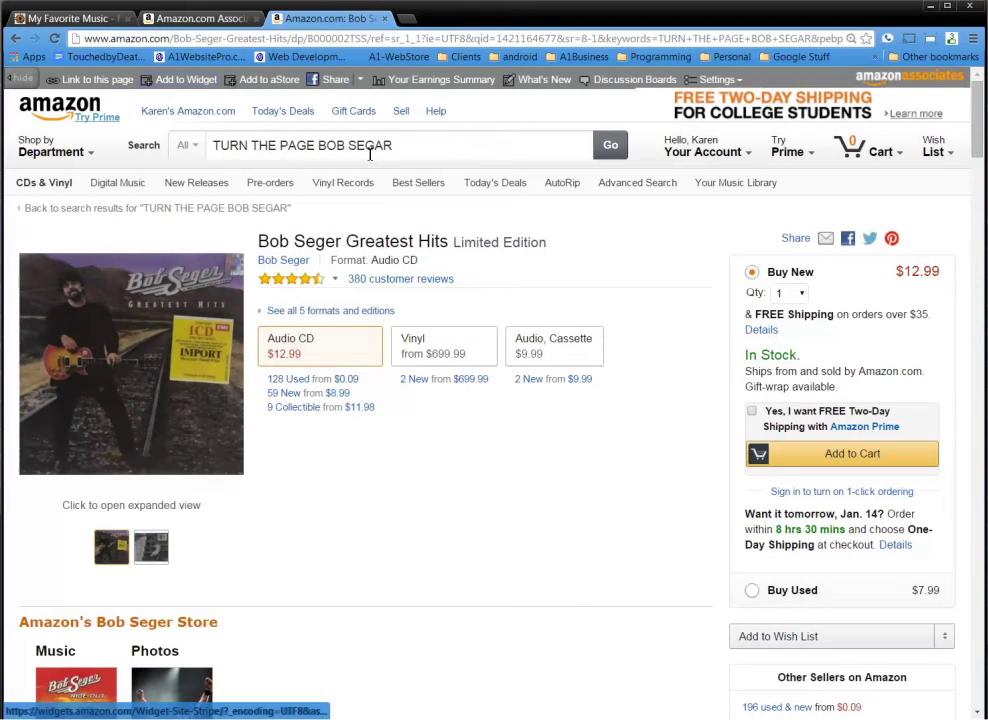
# - Search all departments for "ENTER SANDMAN METALLICA" and open the Metallica MP3 album page
pyautogui.moveTo(413, 152); pyautogui.dragTo(119, 139)
pyautogui.click(706, 331)
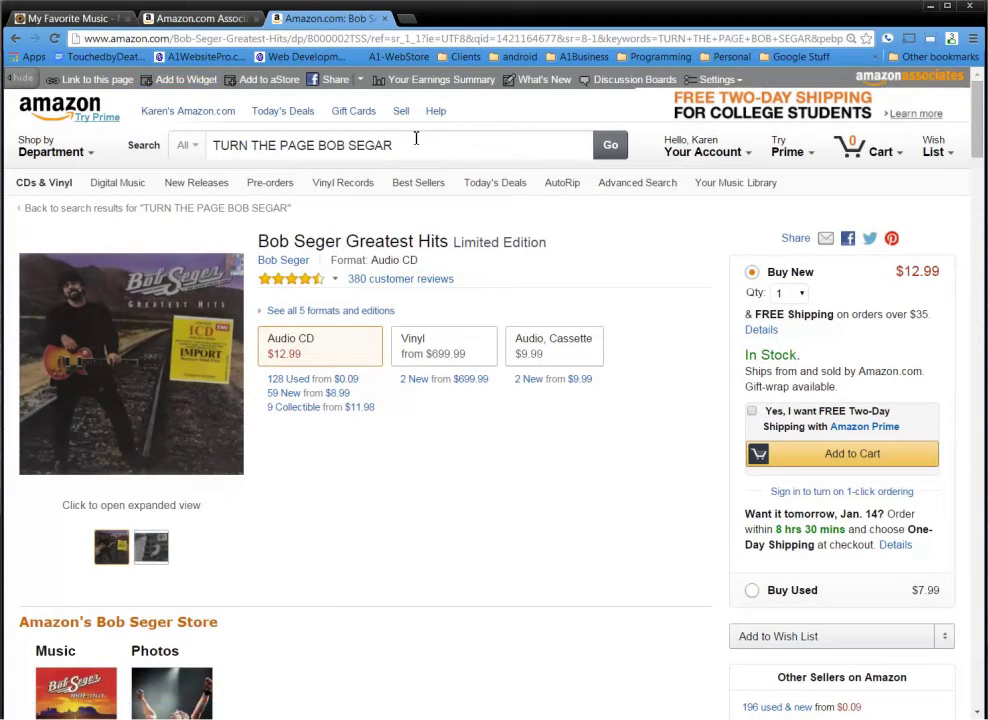
pyautogui.moveTo(413, 145); pyautogui.dragTo(172, 120)
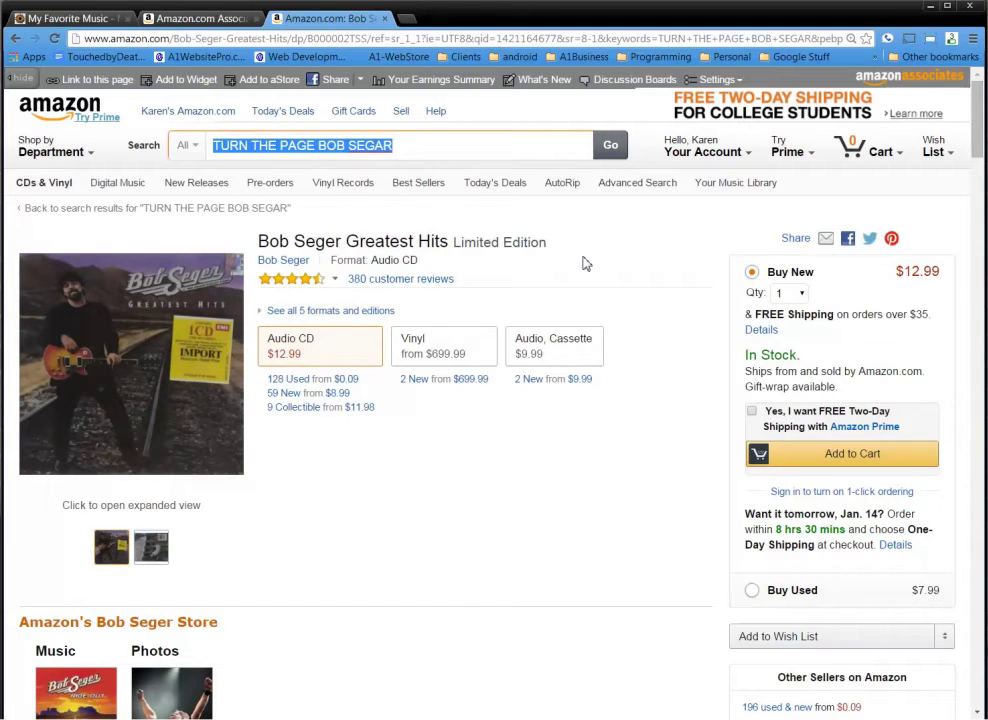
pyautogui.write('ENTER SANDMAN M')
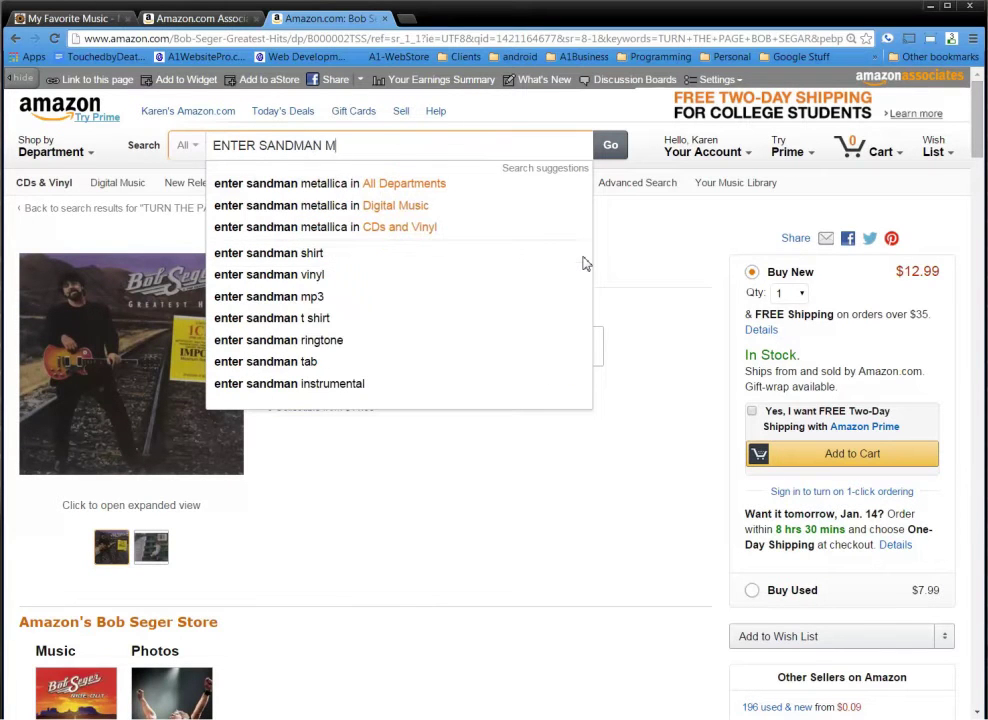
pyautogui.write('ETALLICA')
pyautogui.press('Return')
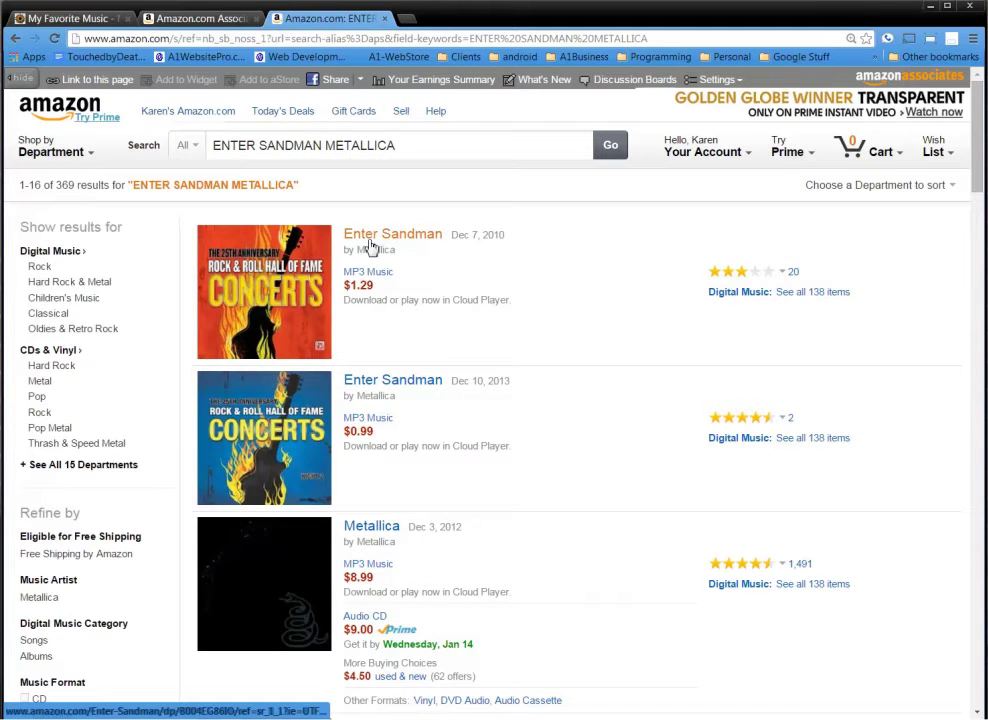
pyautogui.click(370, 528)
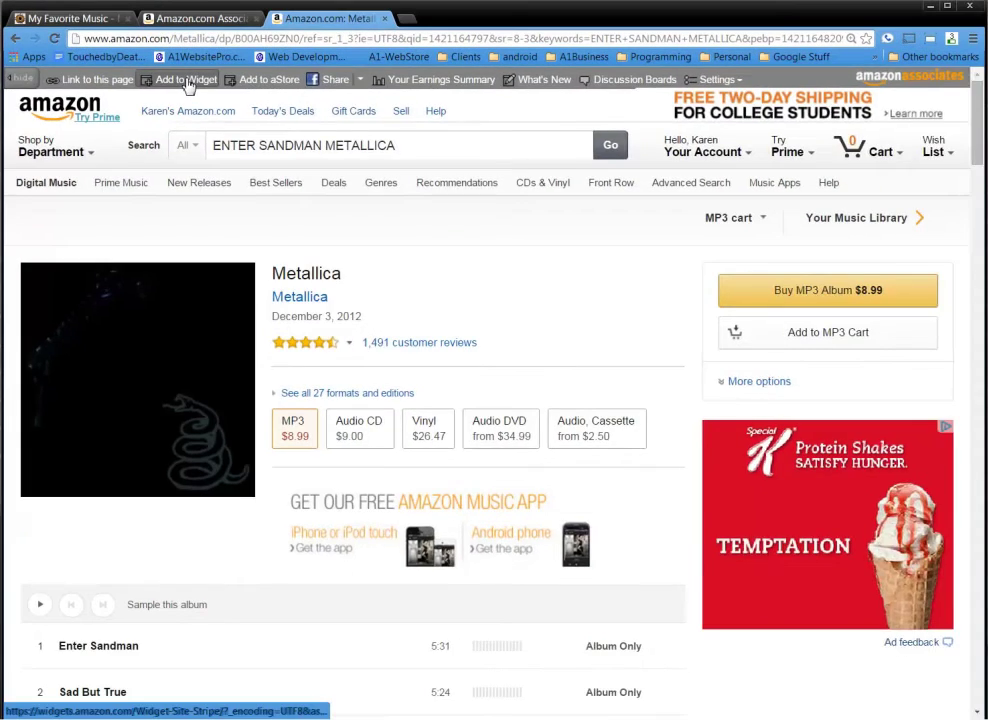
# - Add the Metallica album to the existing My Favorites - 001 widget, check the preview's second page, and generate the widget code
pyautogui.click(188, 84)
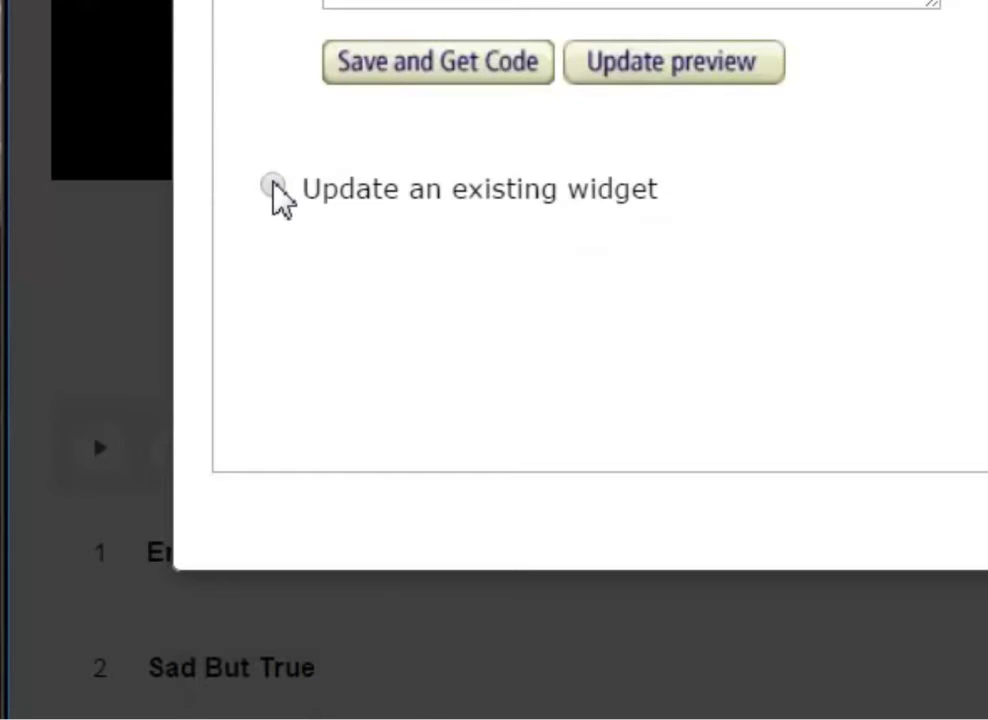
pyautogui.click(273, 186)
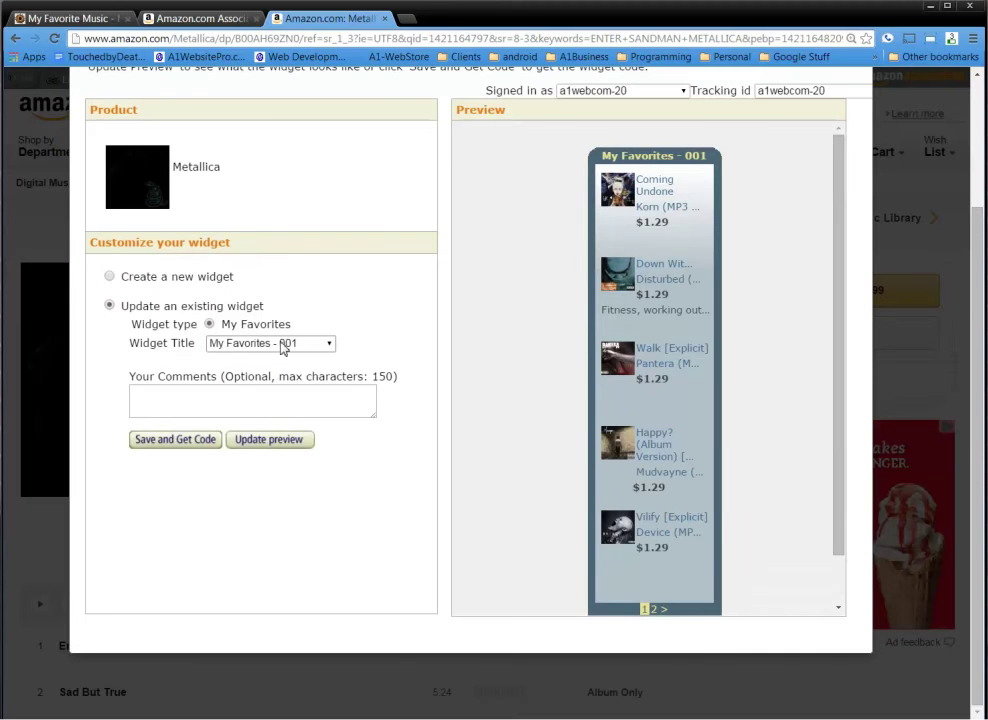
pyautogui.scroll(-1, 697, 398)
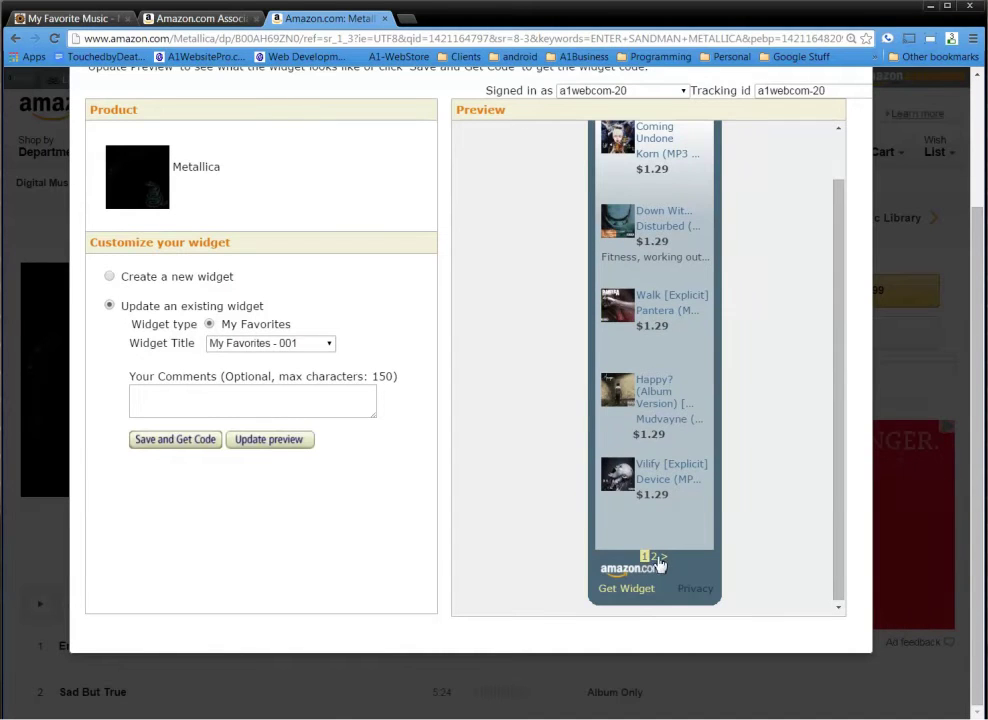
pyautogui.click(656, 558)
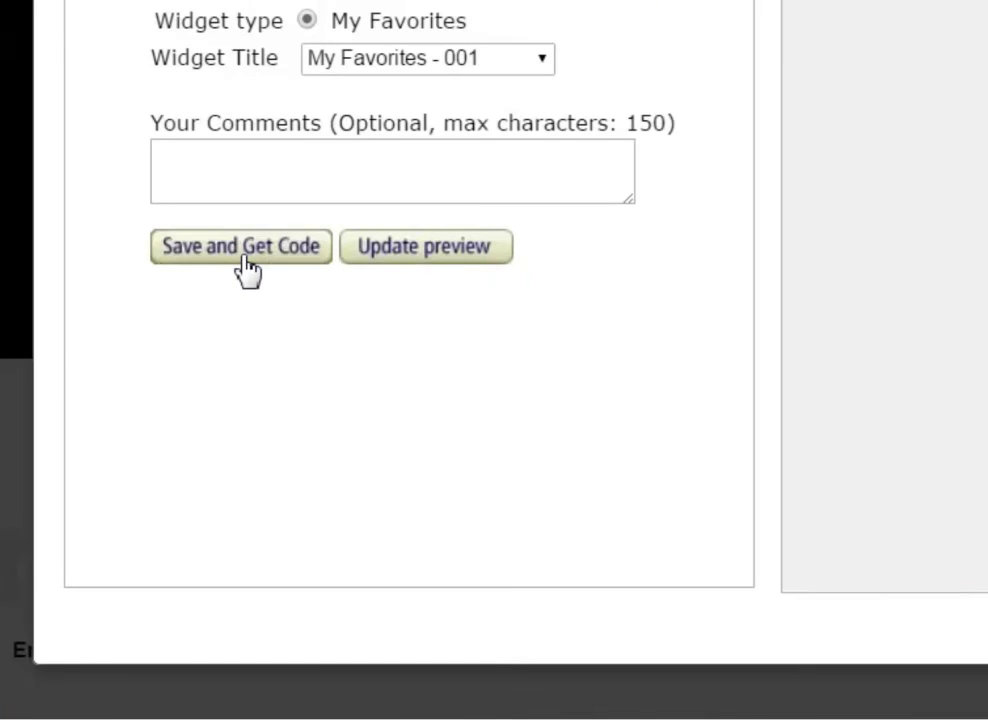
pyautogui.click(177, 443)
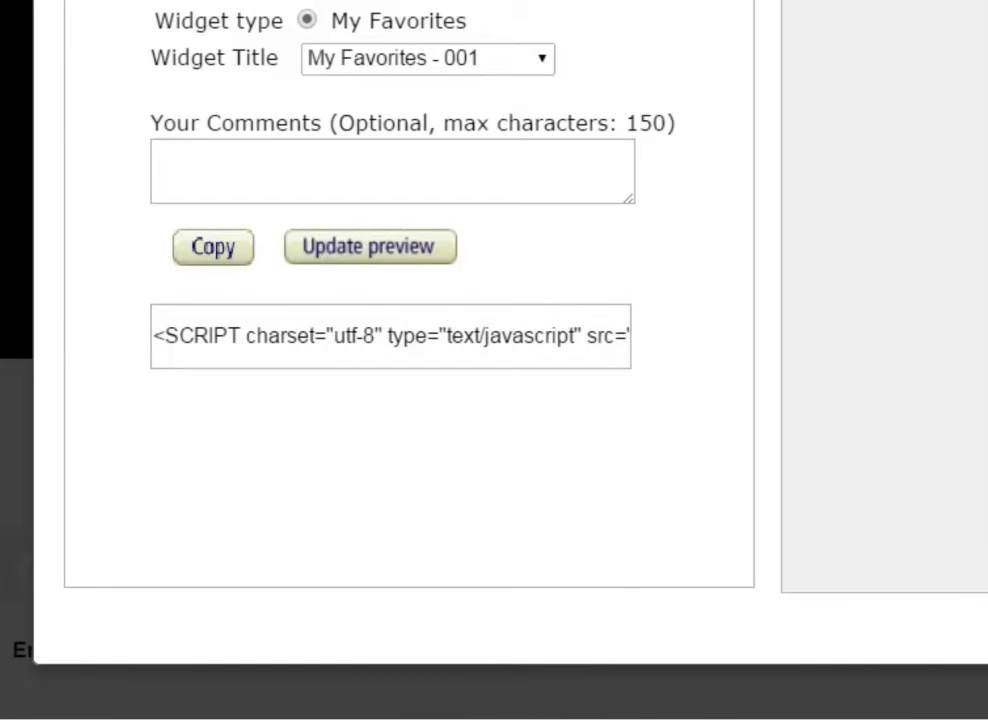
# - Close the widget dialog and open Associates Central from the Metallica product page
pyautogui.scroll(3, 400, 400)
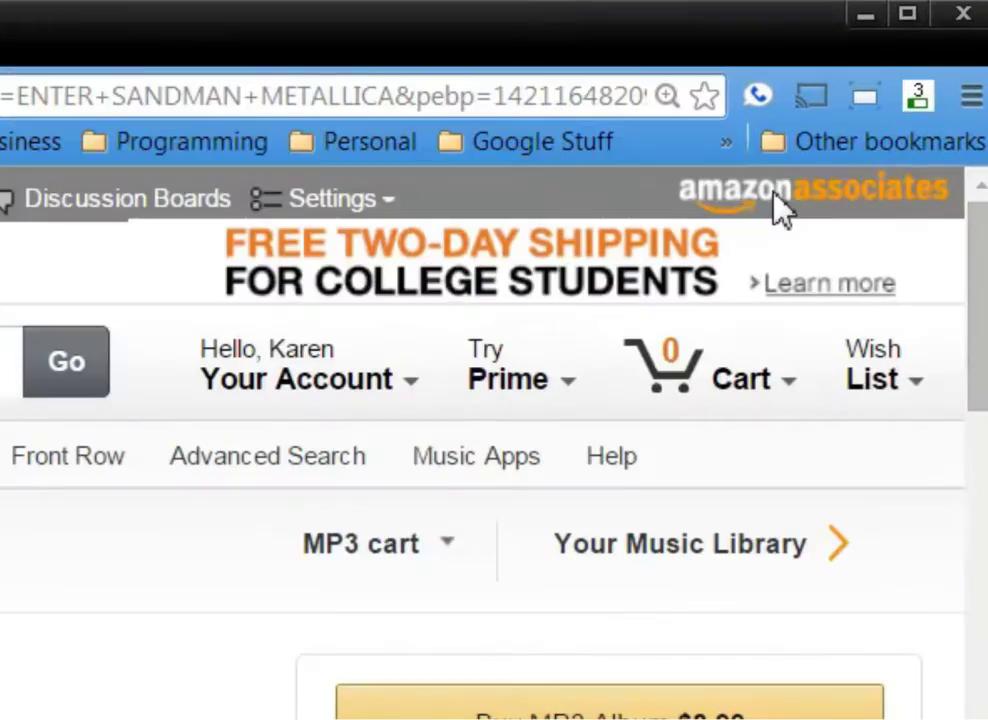
pyautogui.click(781, 208)
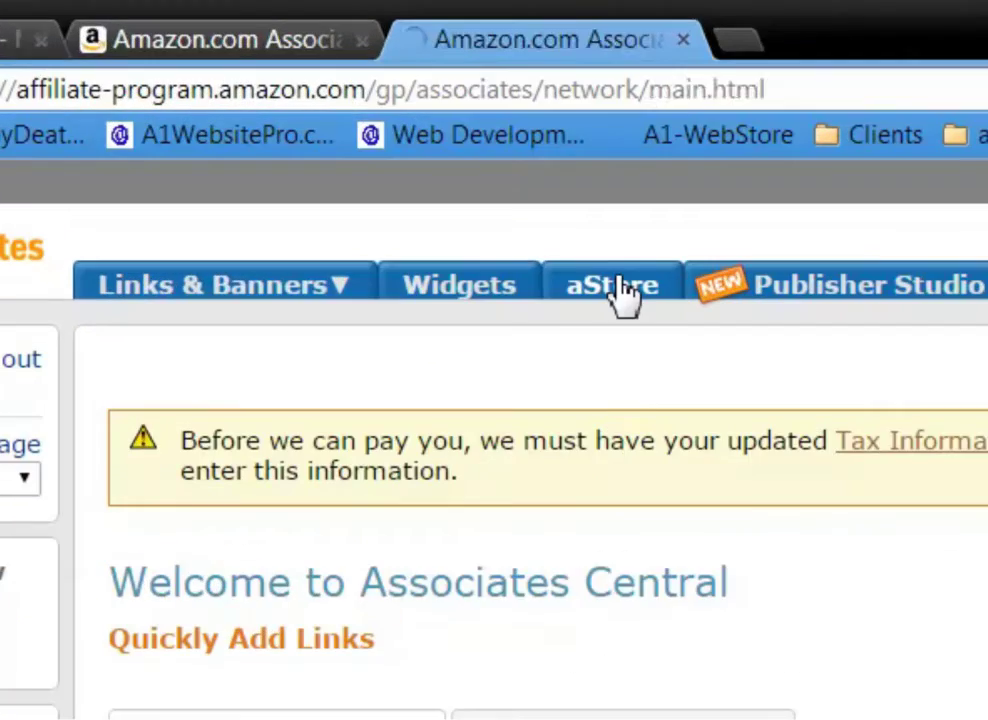
# - Open the aStore management page, view the first listed aStore's storefront, and close it again
pyautogui.click(359, 120)
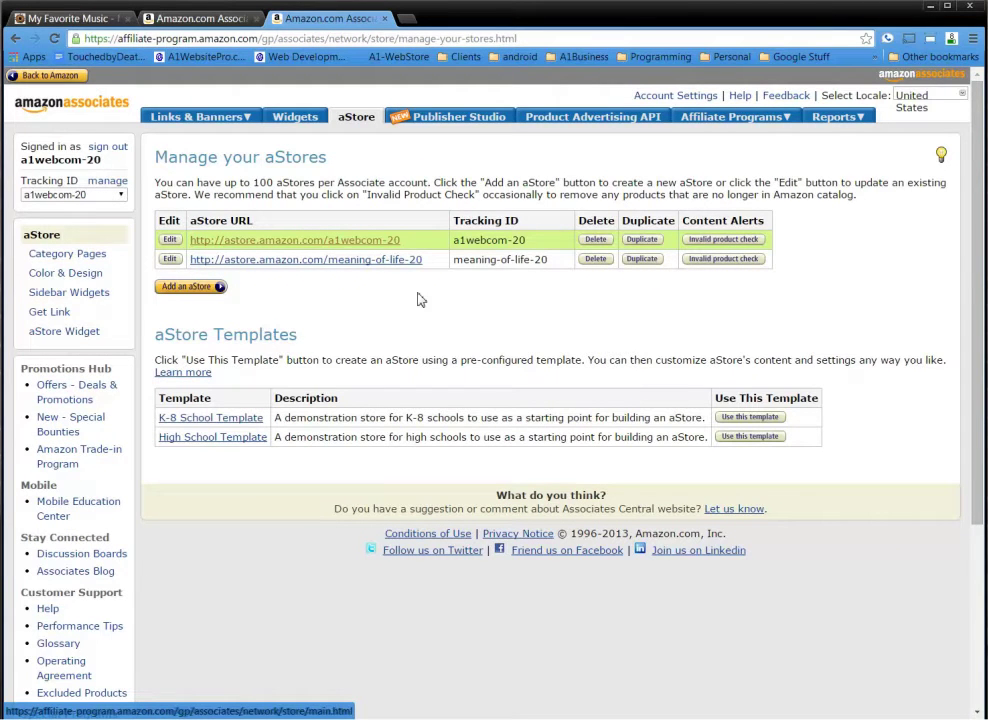
pyautogui.click(380, 241)
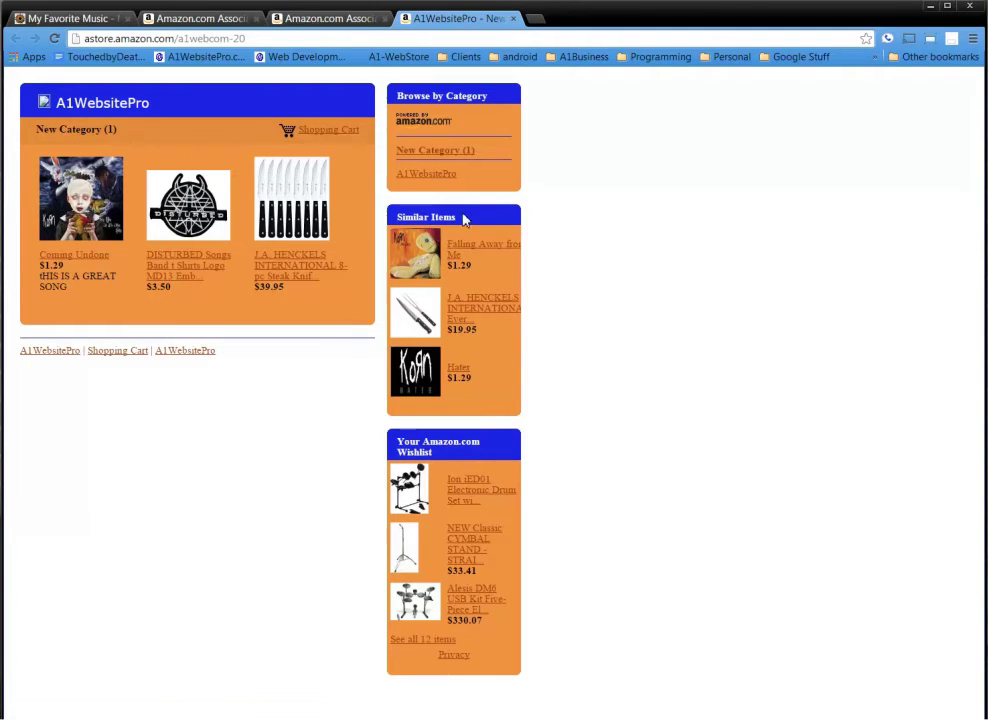
pyautogui.click(514, 20)
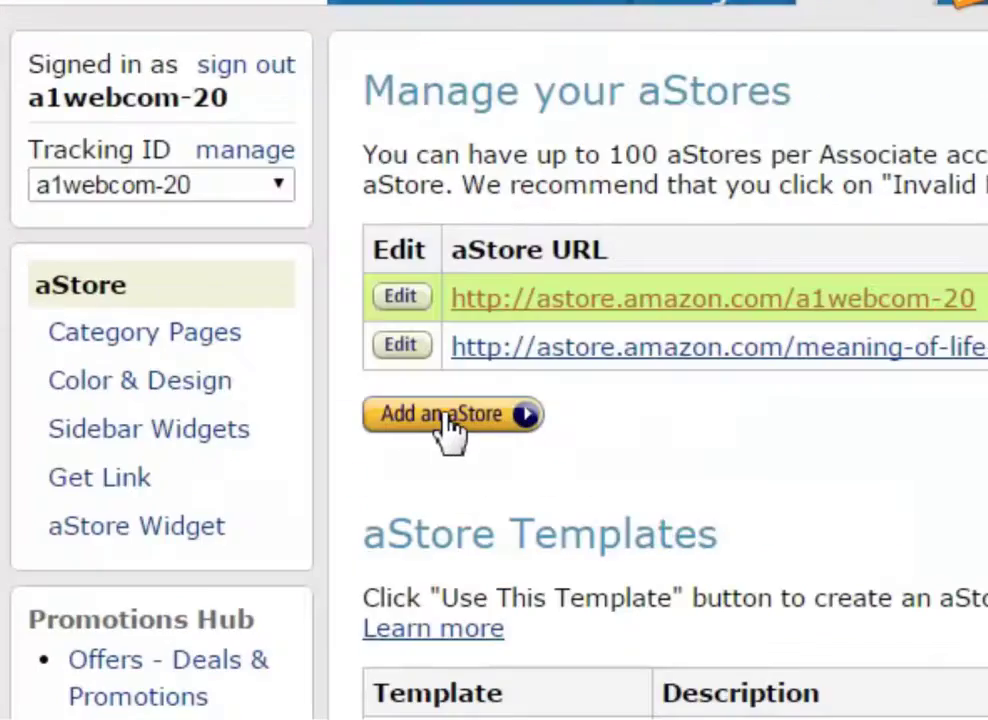
# - Start adding a new aStore and choose to create a new tracking ID for it
pyautogui.click(451, 423)
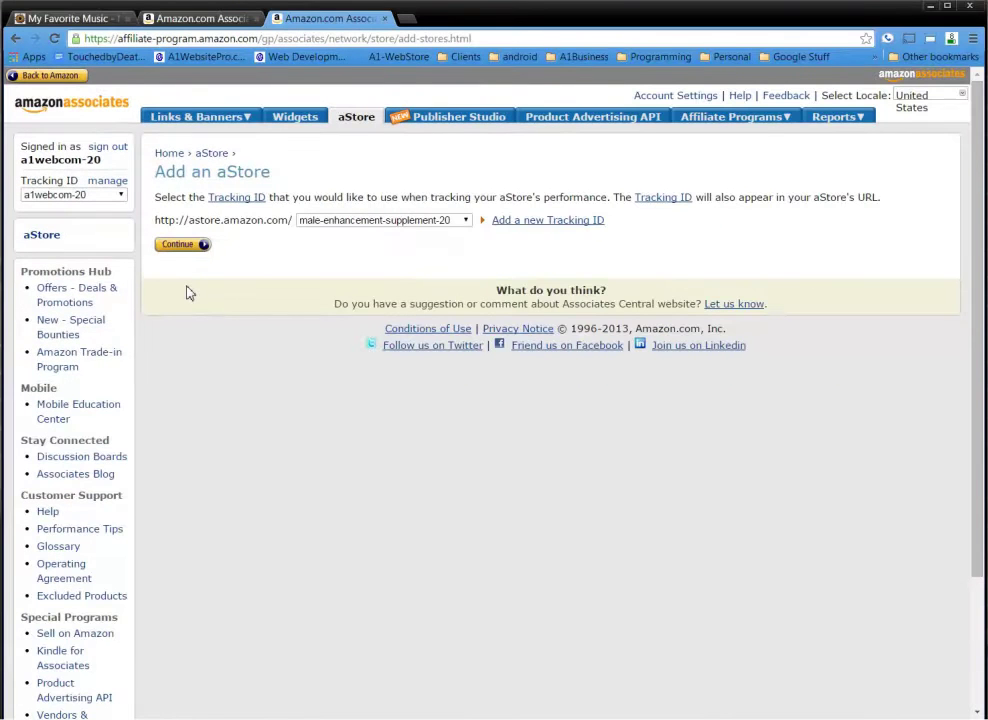
pyautogui.click(448, 222)
pyautogui.click(446, 221)
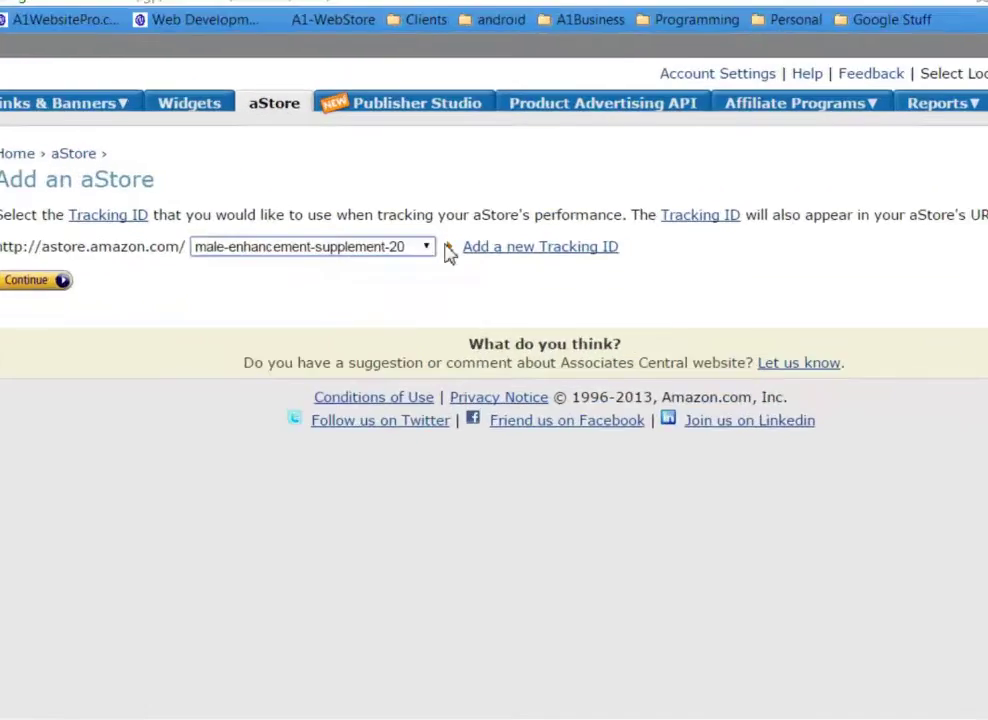
pyautogui.click(517, 220)
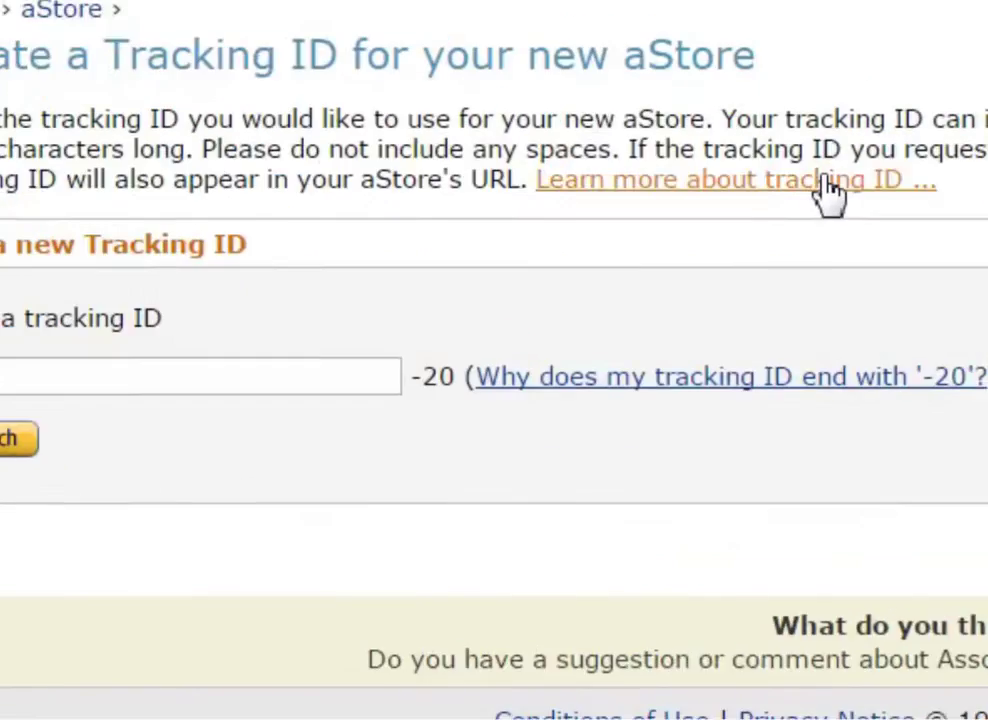
# - Check the availability of the tracking ID DEMO-FOR-VIDEO and continue with it to the aStore's category pages
pyautogui.click(404, 300)
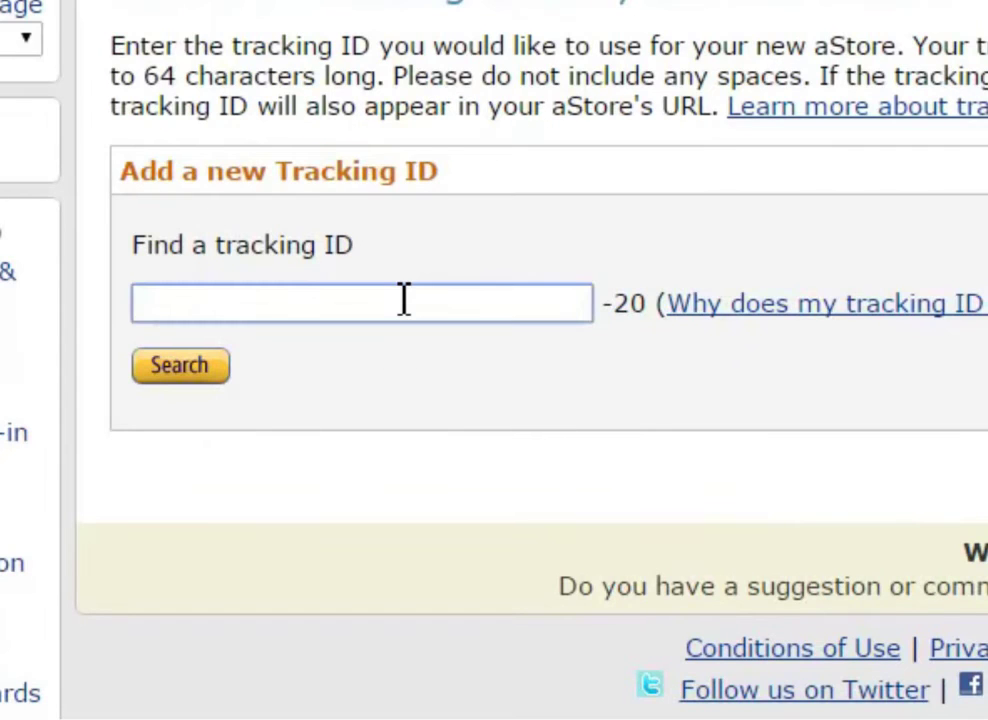
pyautogui.write('DEMEO')
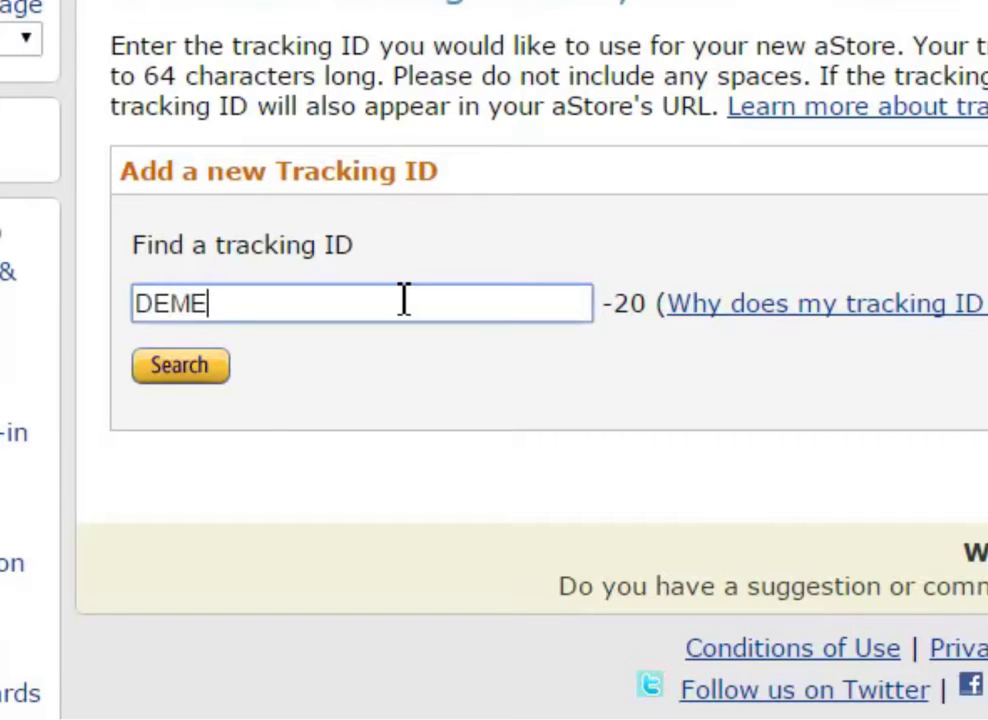
pyautogui.press('BackSpace')
pyautogui.press('BackSpace')
pyautogui.write('O-FOR-VIDEO')
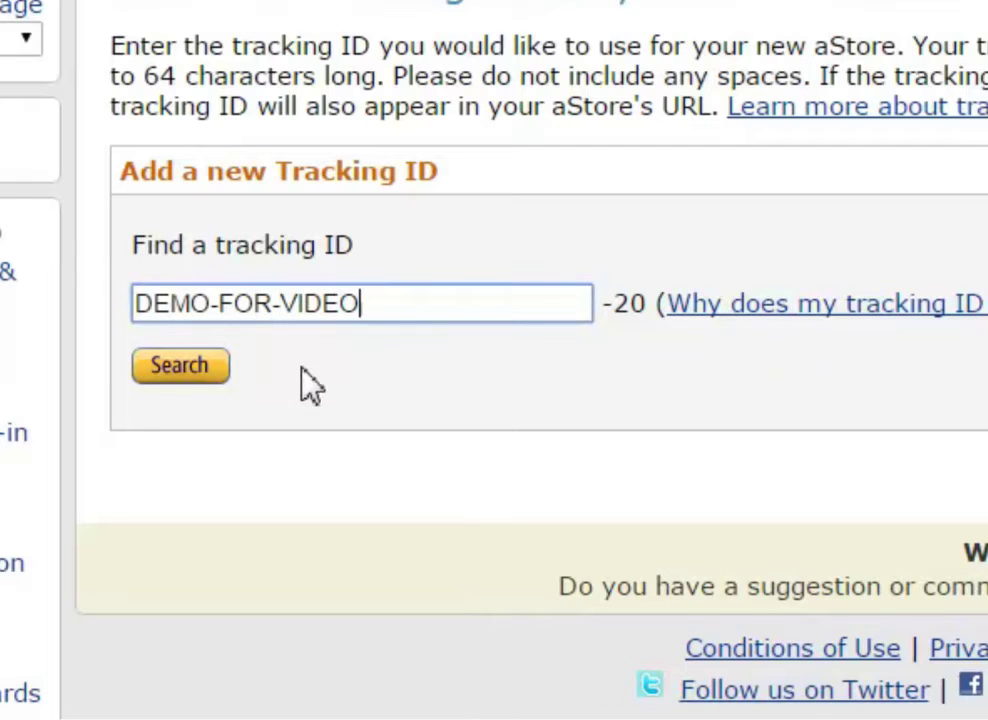
pyautogui.click(174, 372)
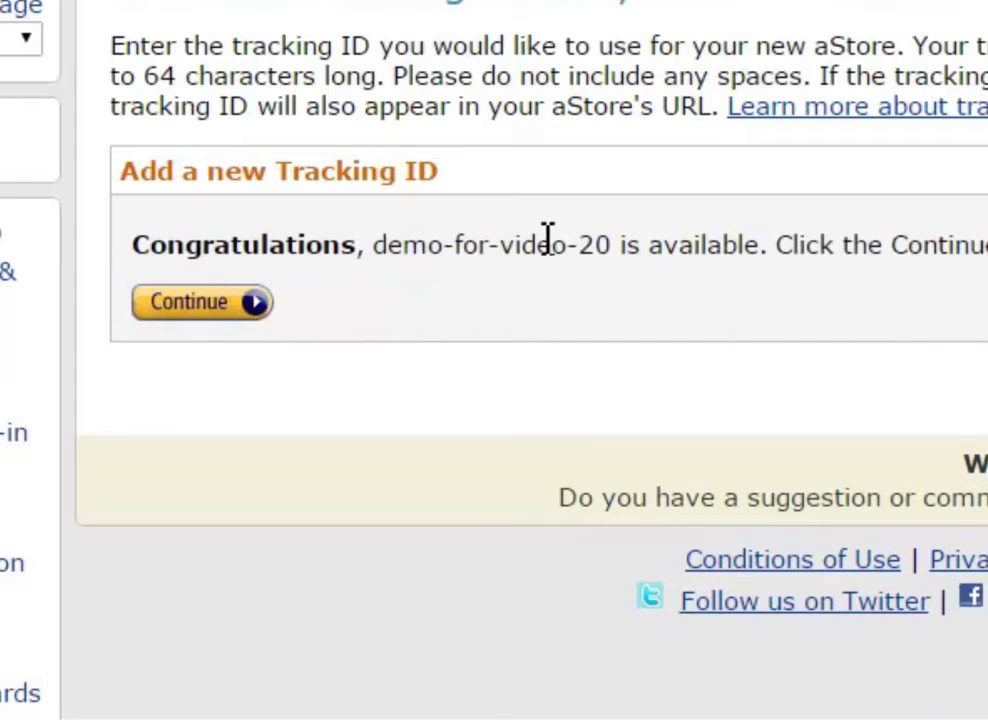
pyautogui.moveTo(386, 246); pyautogui.dragTo(694, 245)
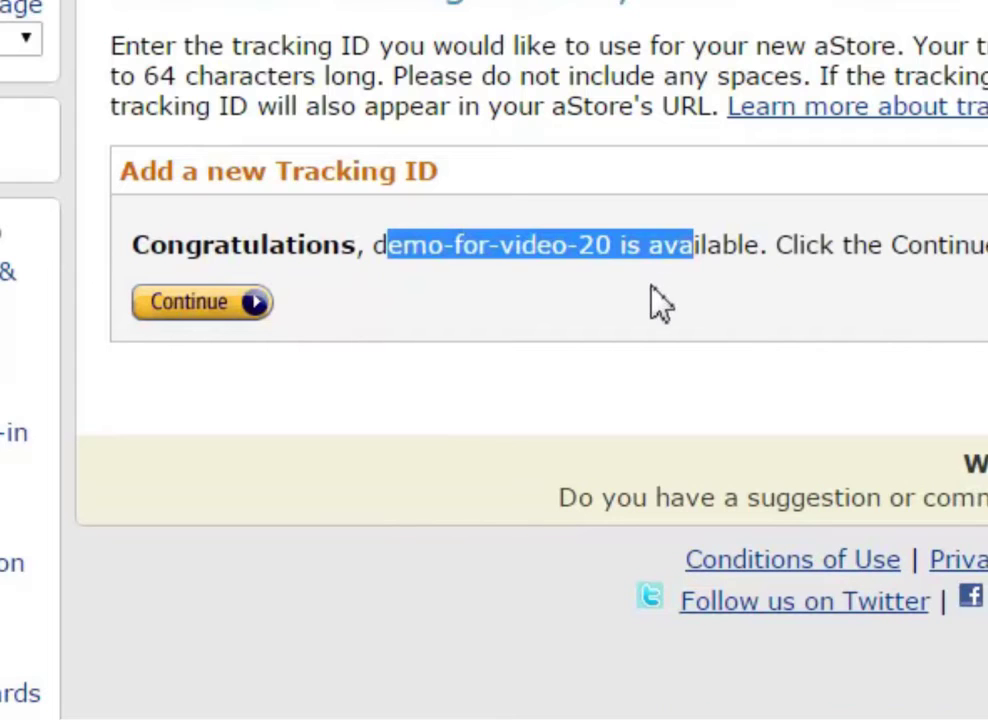
pyautogui.click(238, 303)
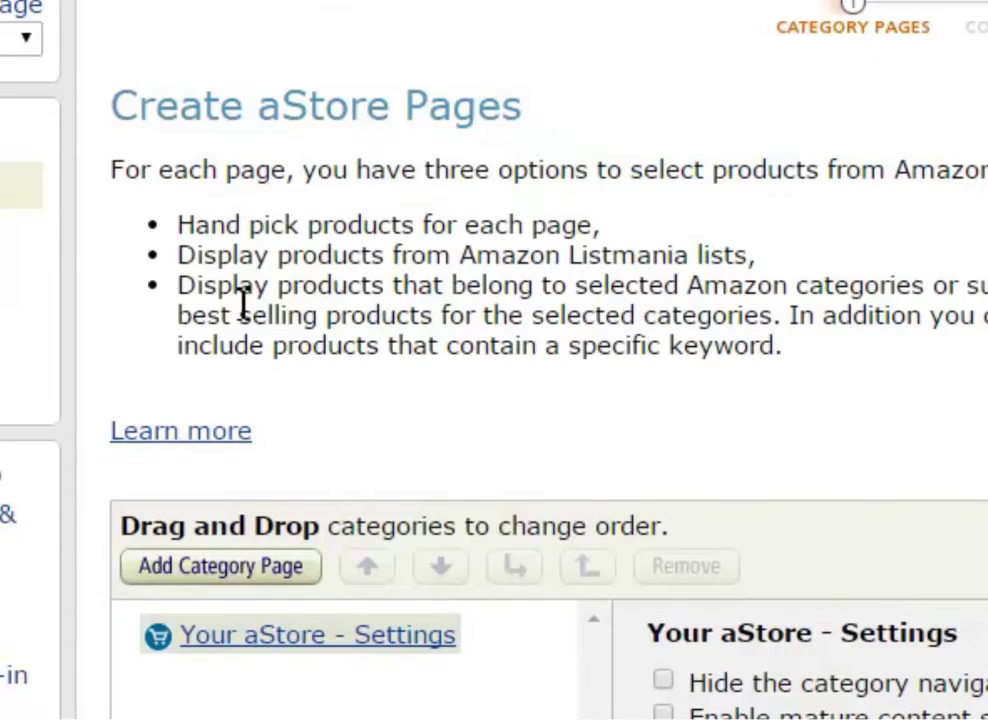
# - Enable a link back to the personal site in the aStore navigation and fill in the site's name and URL
pyautogui.scroll(-3, 735, 334)
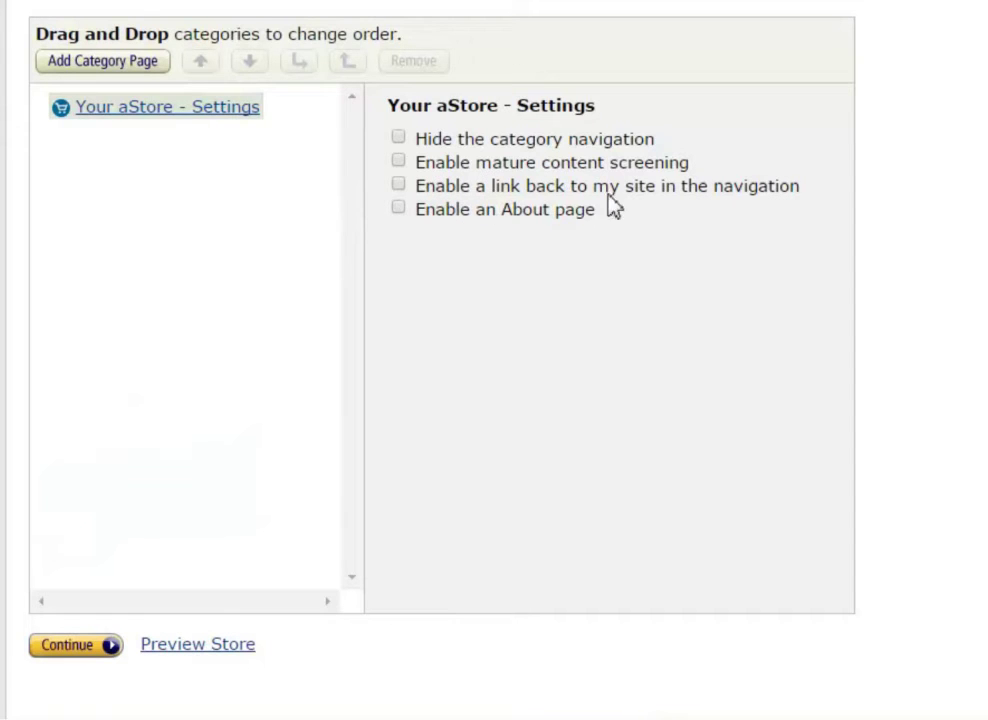
pyautogui.click(399, 185)
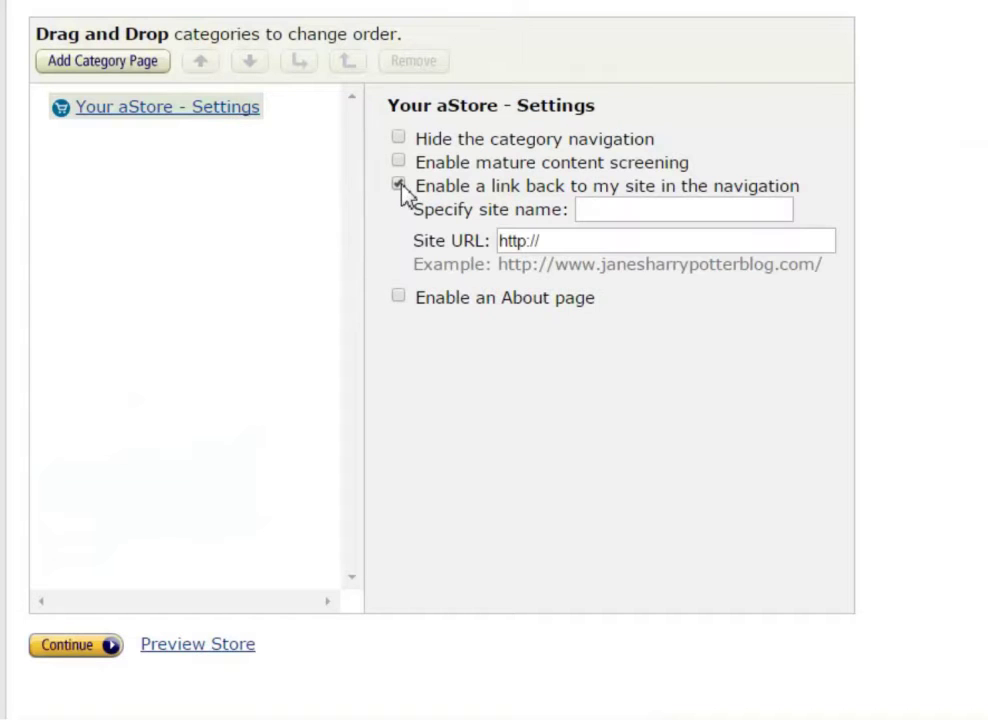
pyautogui.click(624, 211)
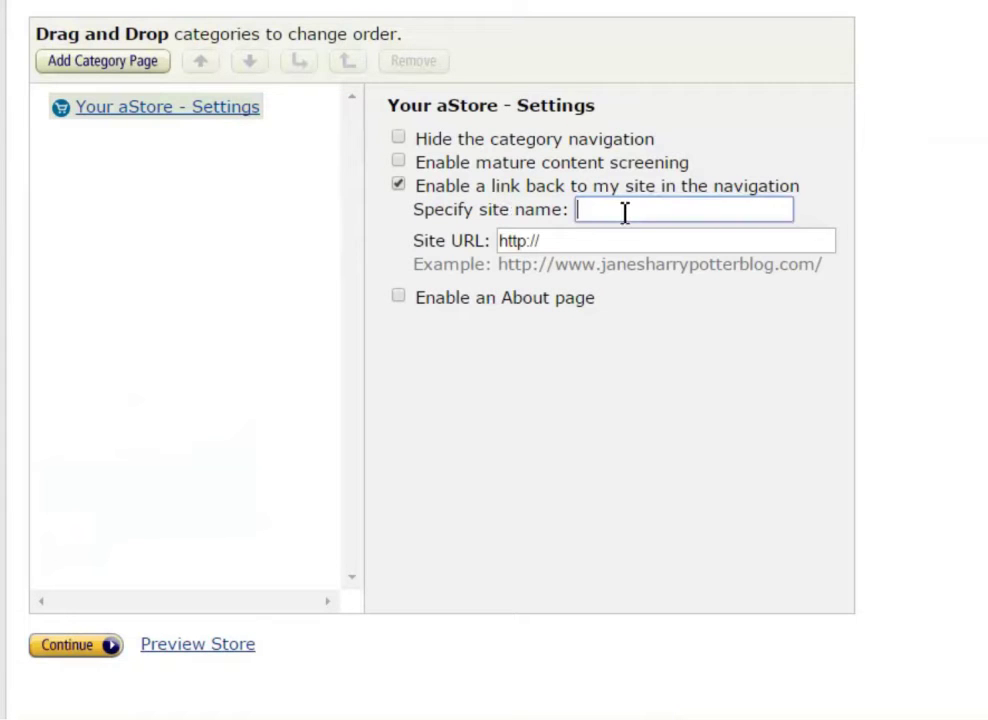
pyautogui.write('Maximus McCull')
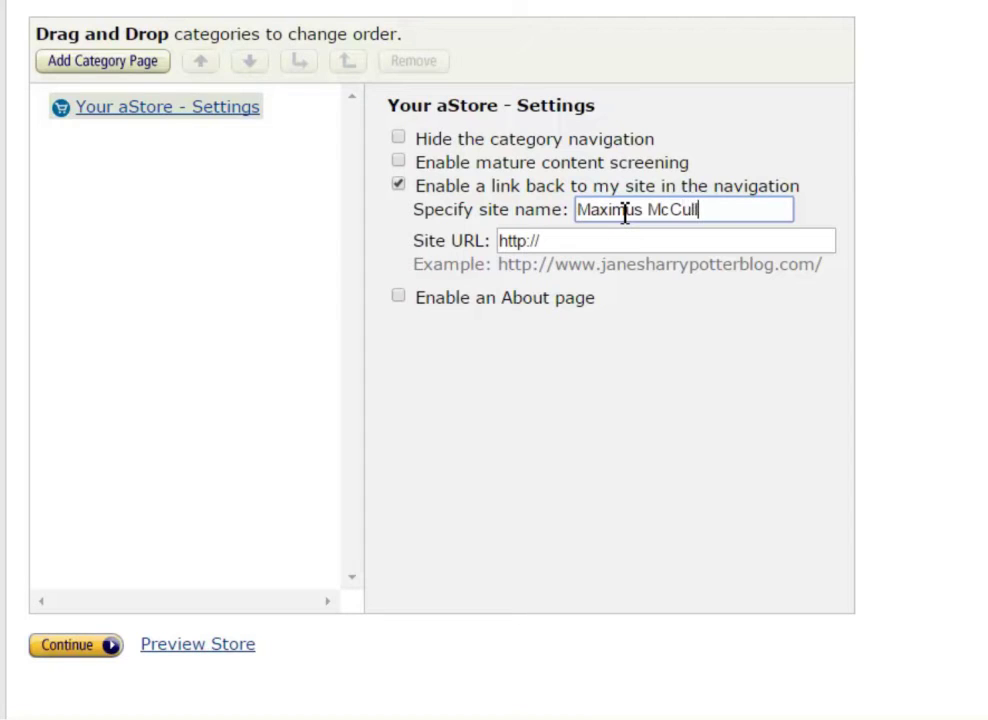
pyautogui.write('ough.com')
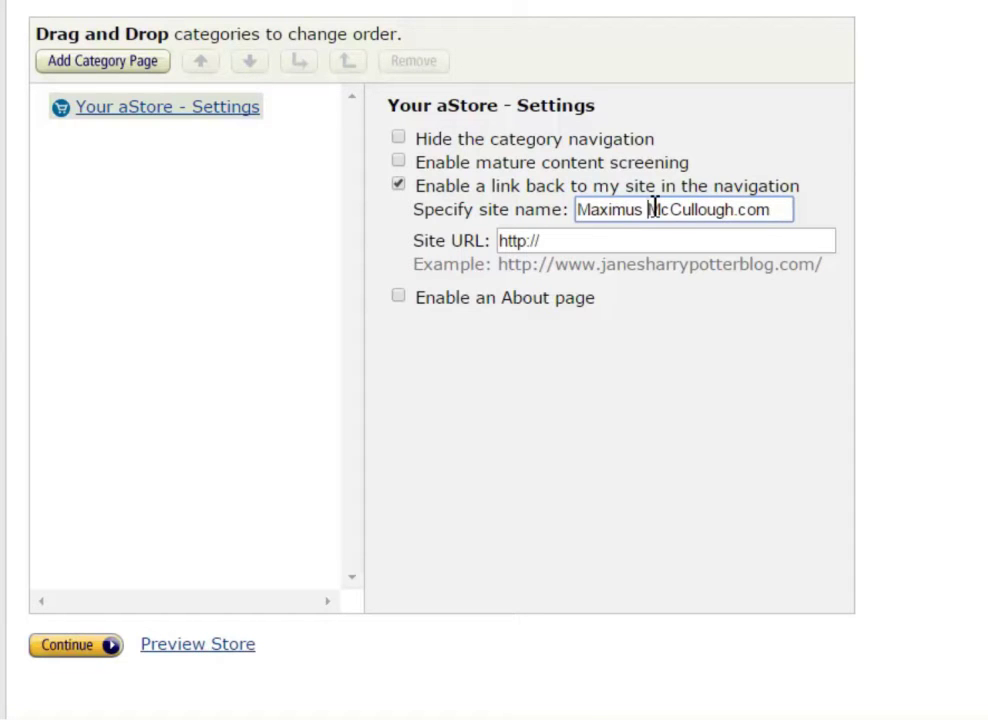
pyautogui.click(650, 209)
pyautogui.press('BackSpace')
pyautogui.click(613, 240)
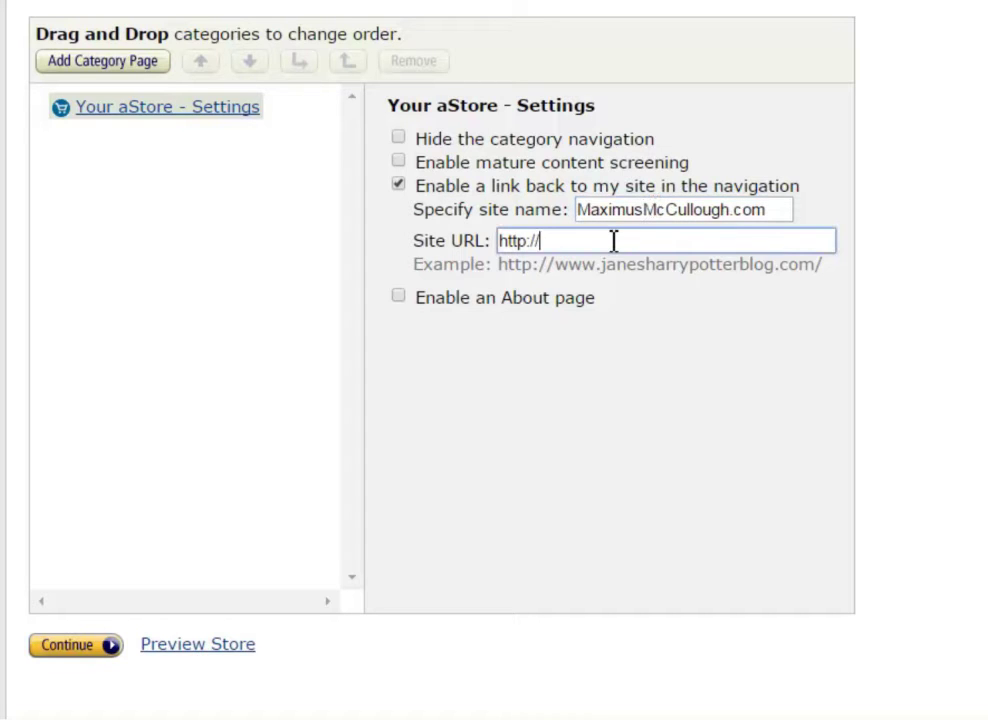
pyautogui.write('maximusmccullough.com')
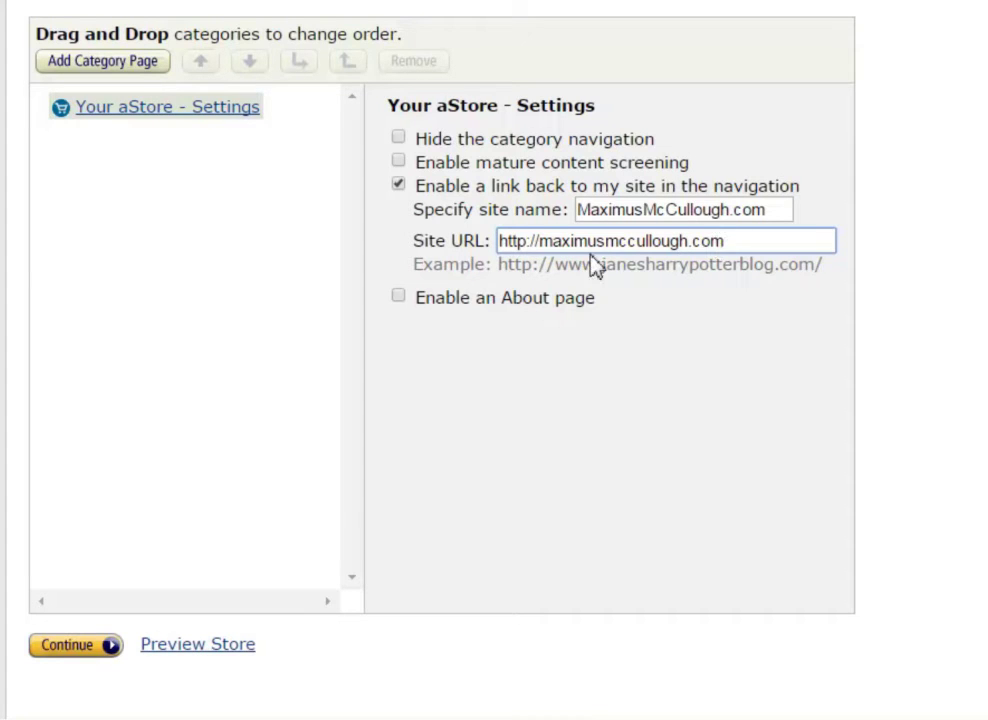
# - Enable an About page for the aStore with the text "Hi there I am a dad"
pyautogui.click(399, 299)
pyautogui.click(485, 396)
pyautogui.write('Hi there I am a dad')
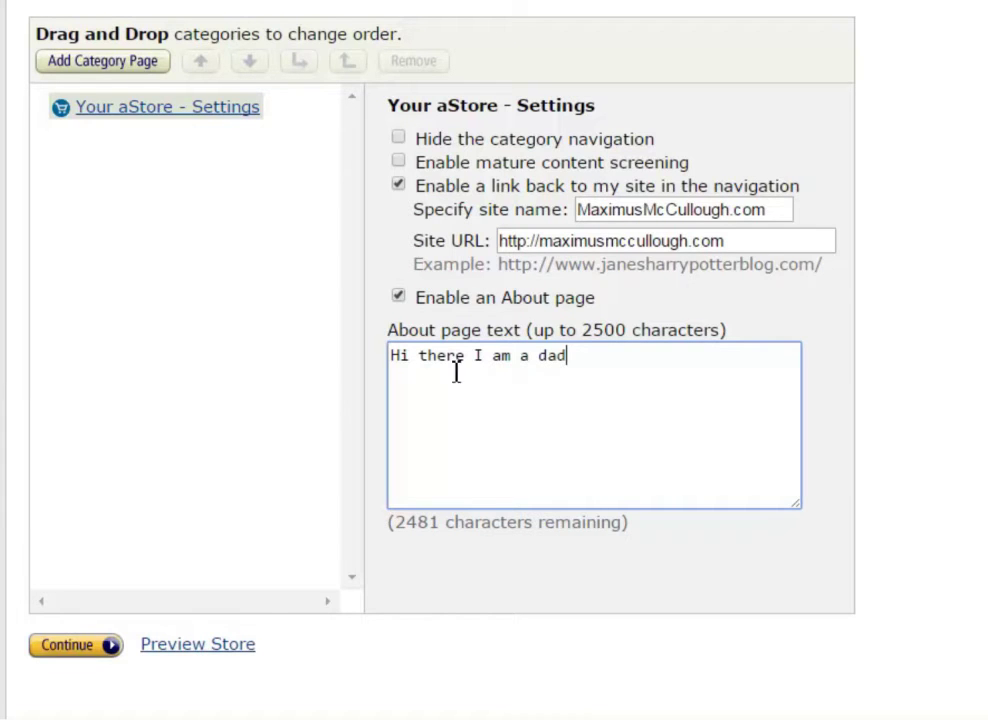
# - Add a category page titled "Music" and keep it set to add individual products
pyautogui.click(129, 63)
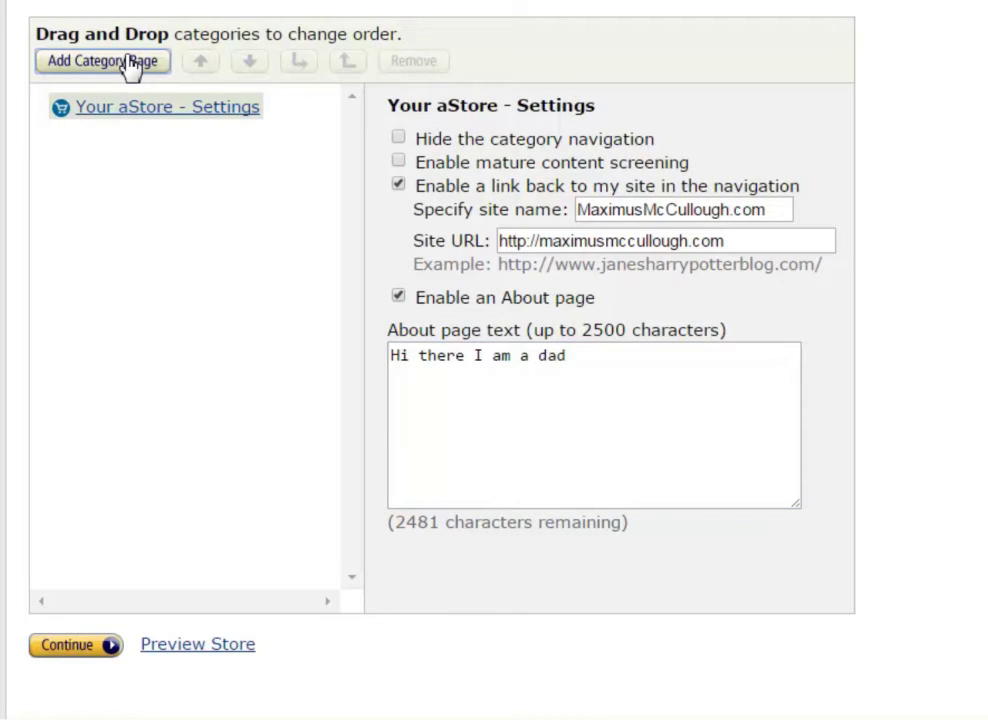
pyautogui.moveTo(560, 161); pyautogui.dragTo(325, 192)
pyautogui.write('Music')
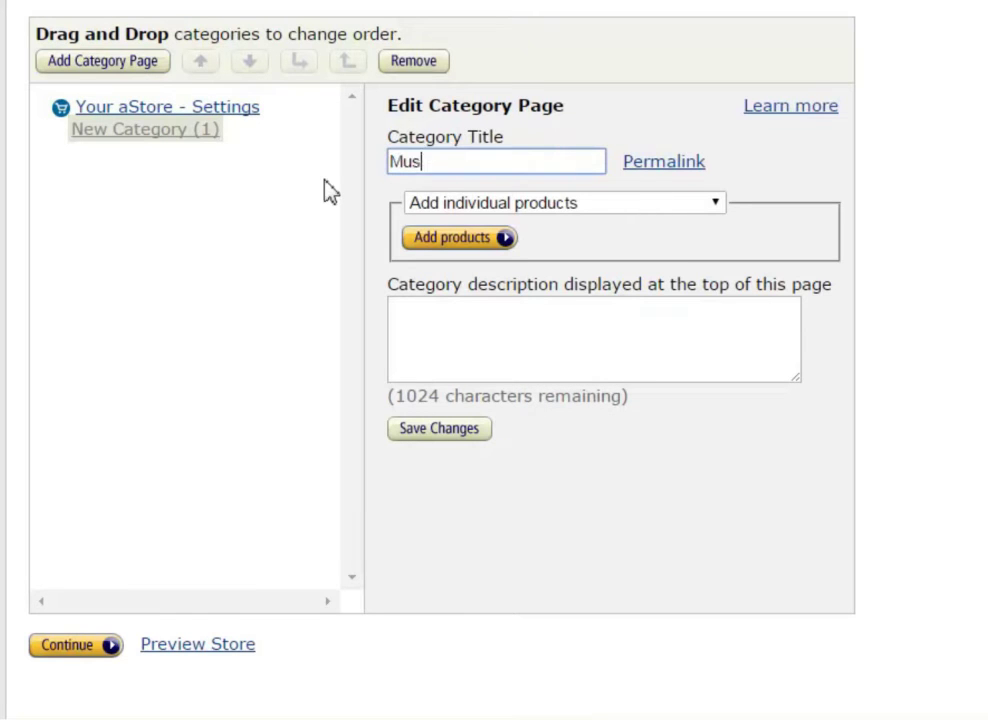
pyautogui.click(570, 205)
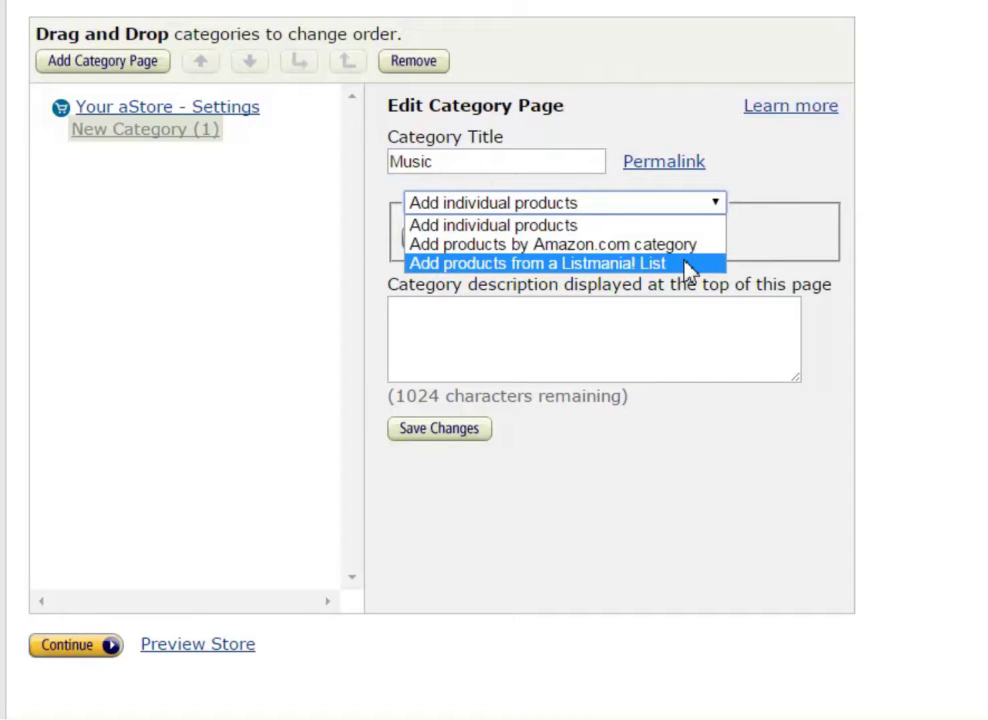
pyautogui.click(604, 230)
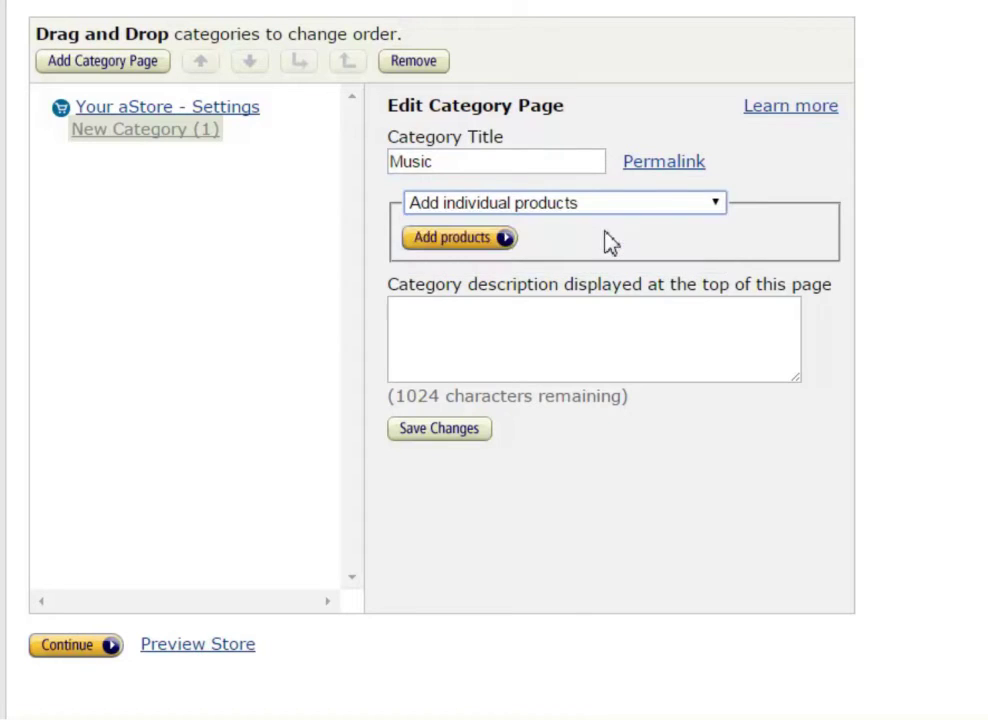
# - Search all products for "bad moon rising" and add the first MP3 Downloads result to the Music category
pyautogui.click(453, 238)
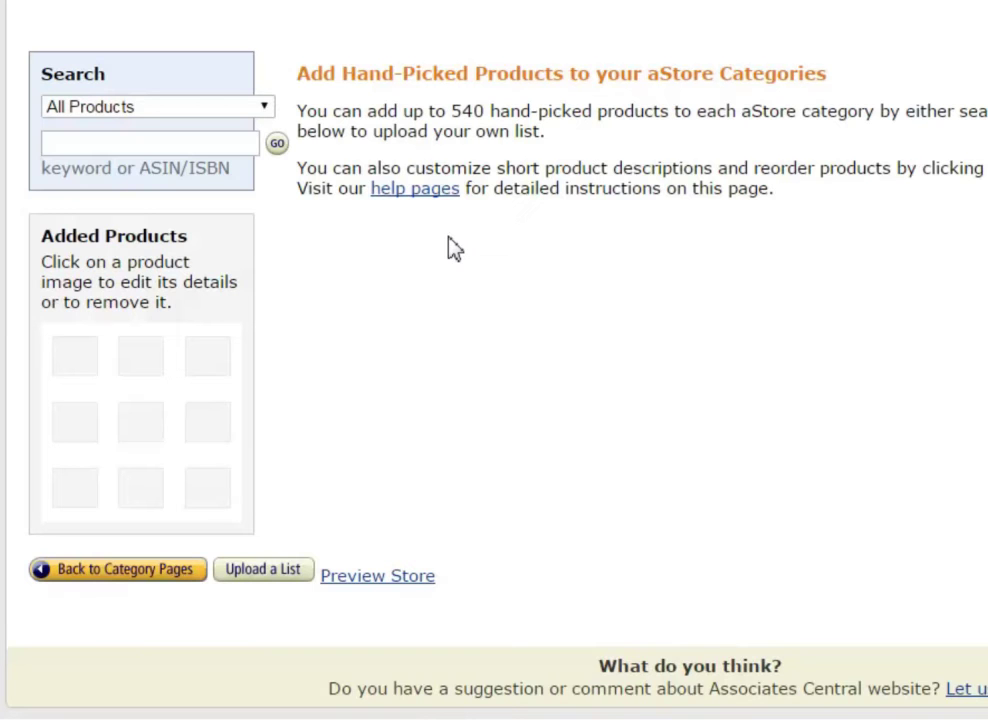
pyautogui.click(155, 145)
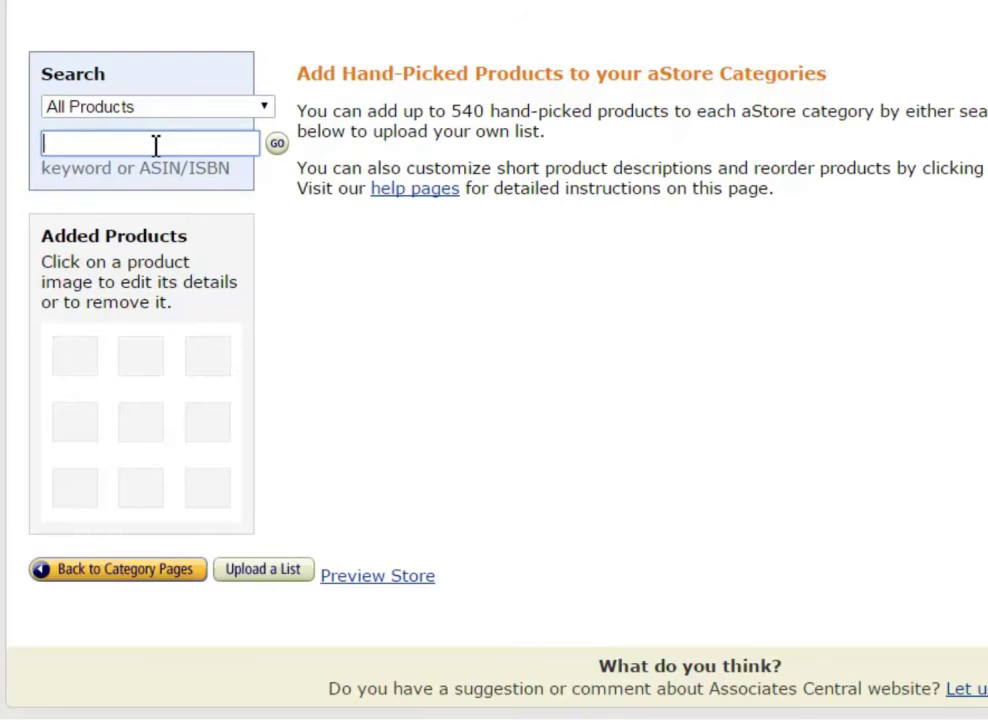
pyautogui.write('bad moon rising')
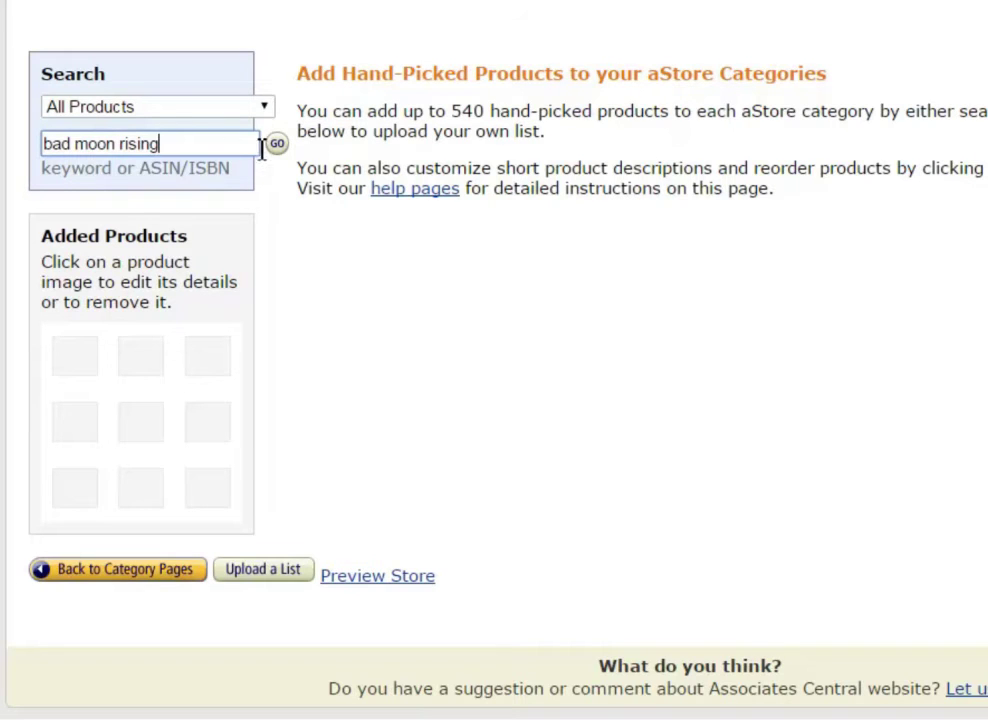
pyautogui.click(276, 146)
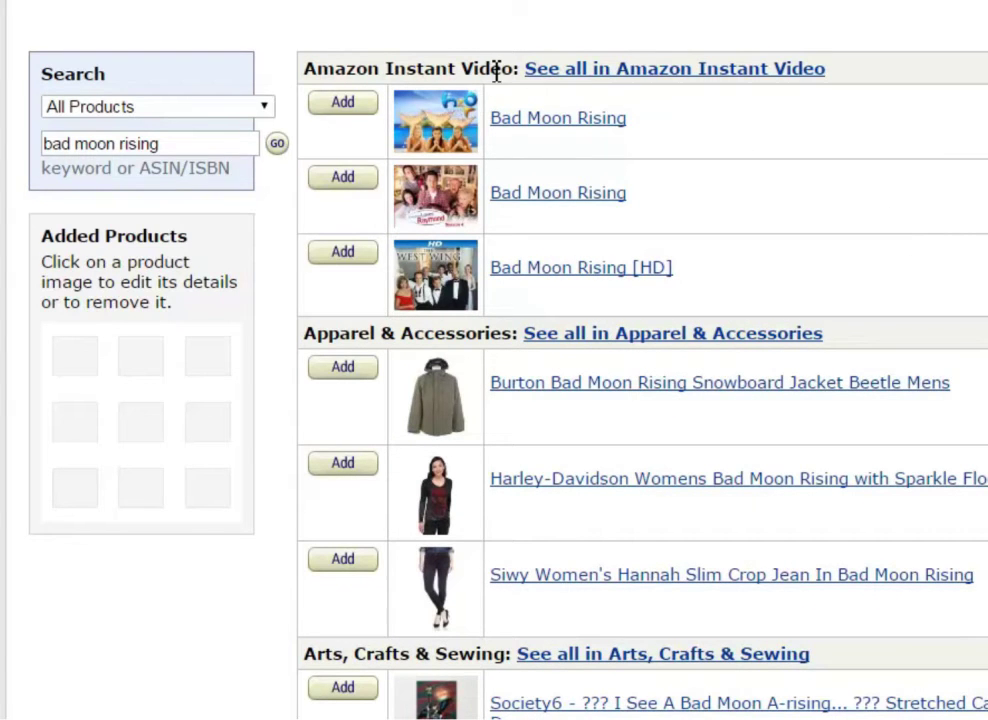
pyautogui.scroll(-1, 708, 165)
pyautogui.scroll(-1, 653, 176)
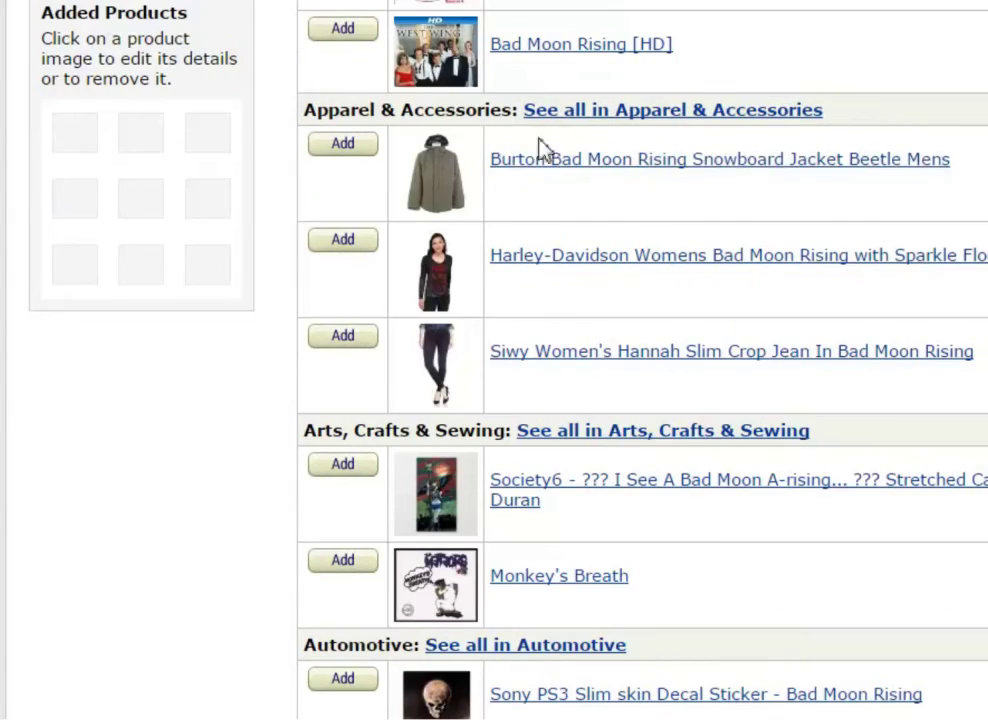
pyautogui.scroll(-2, 680, 372)
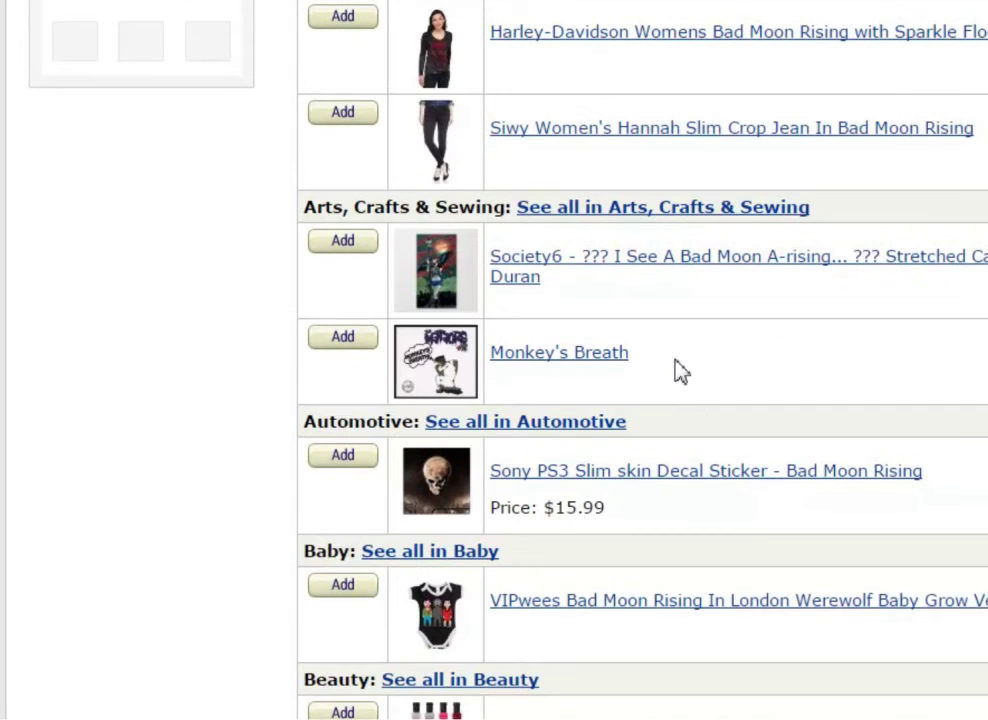
pyautogui.scroll(-4, 750, 356)
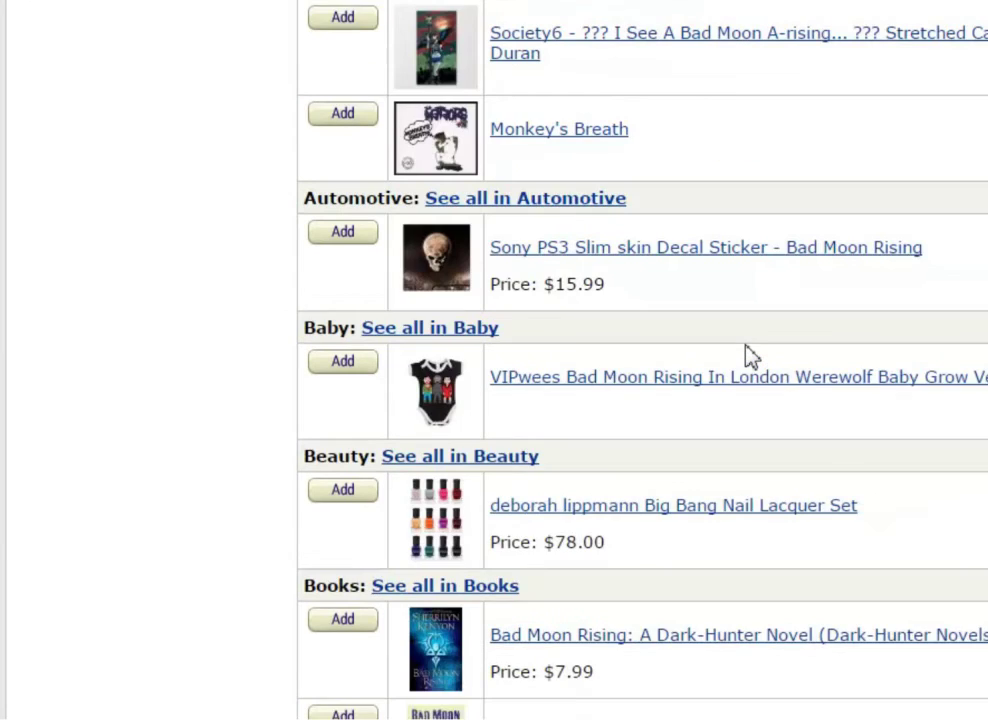
pyautogui.scroll(-5, 750, 356)
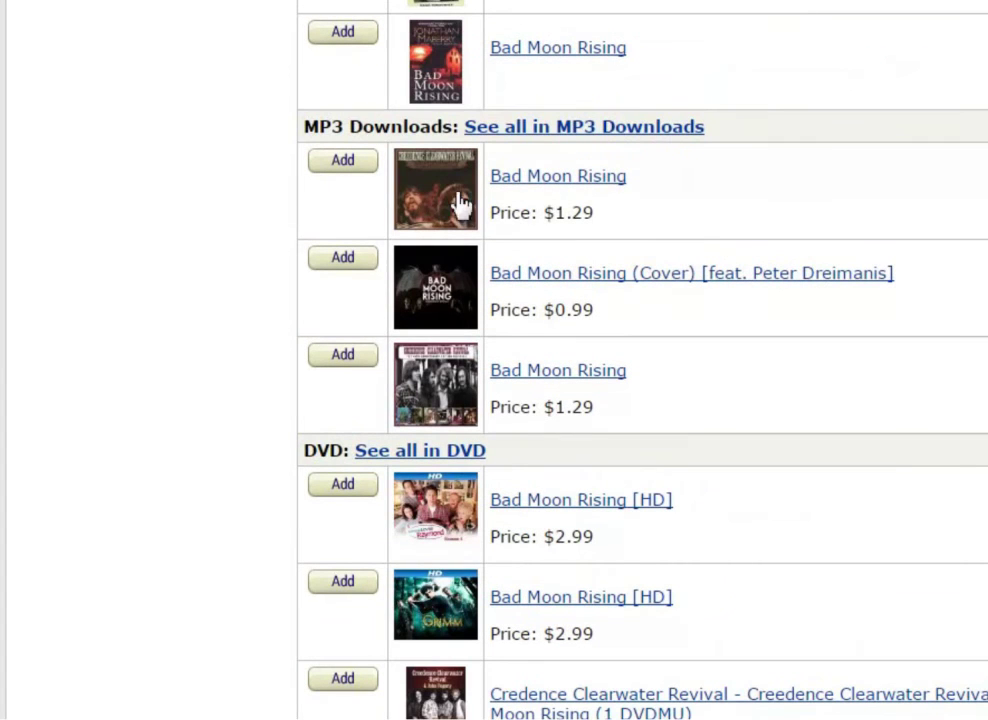
pyautogui.click(340, 162)
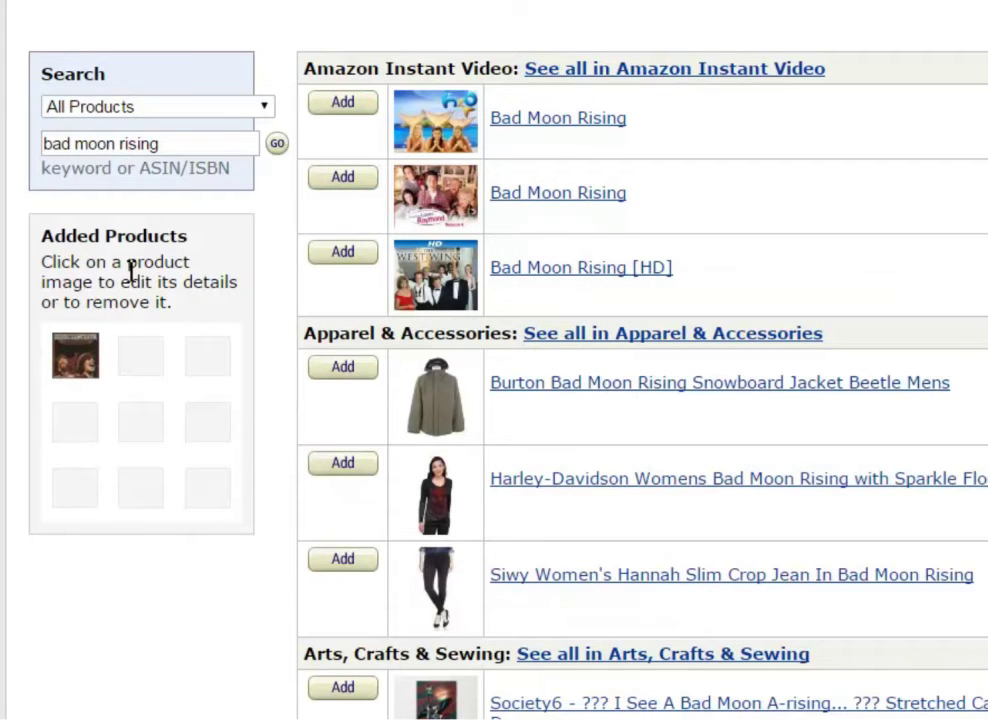
# - Search all products for "superstition stevie" and add the MP3 download "Superstition (Single Version)" to the Music category
pyautogui.moveTo(176, 146); pyautogui.dragTo(40, 153)
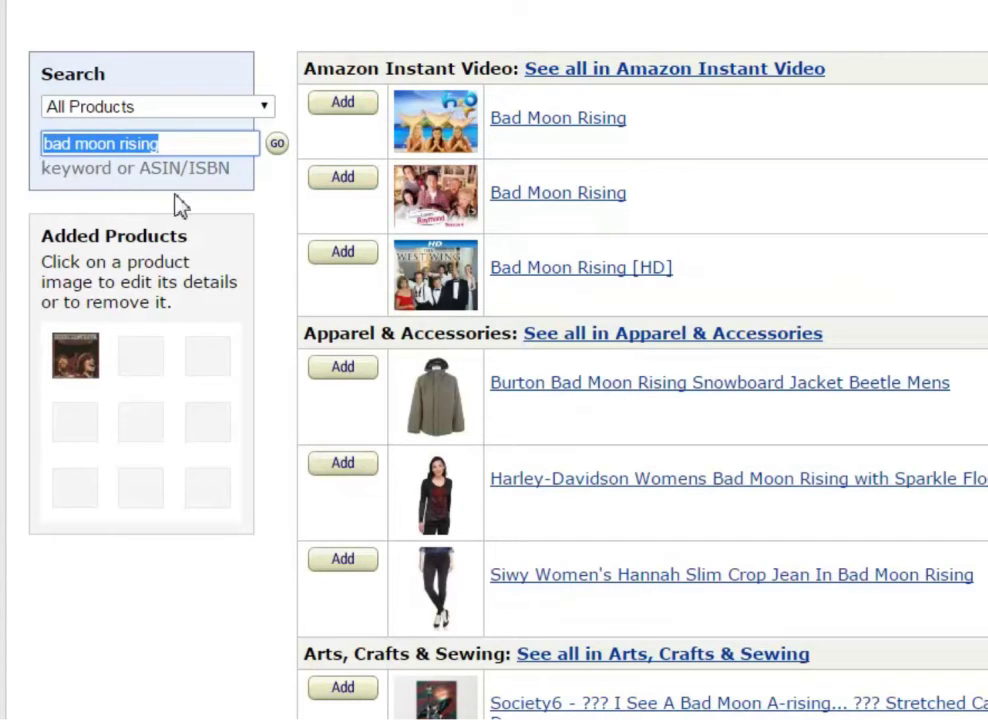
pyautogui.write('superstition')
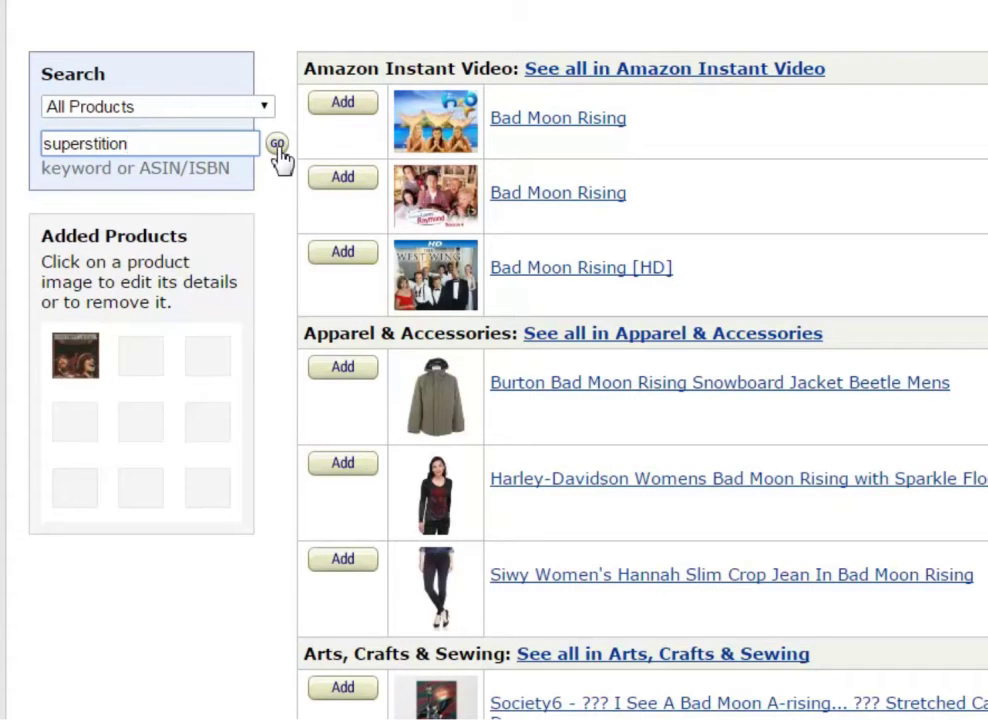
pyautogui.write(' stevie')
pyautogui.click(277, 146)
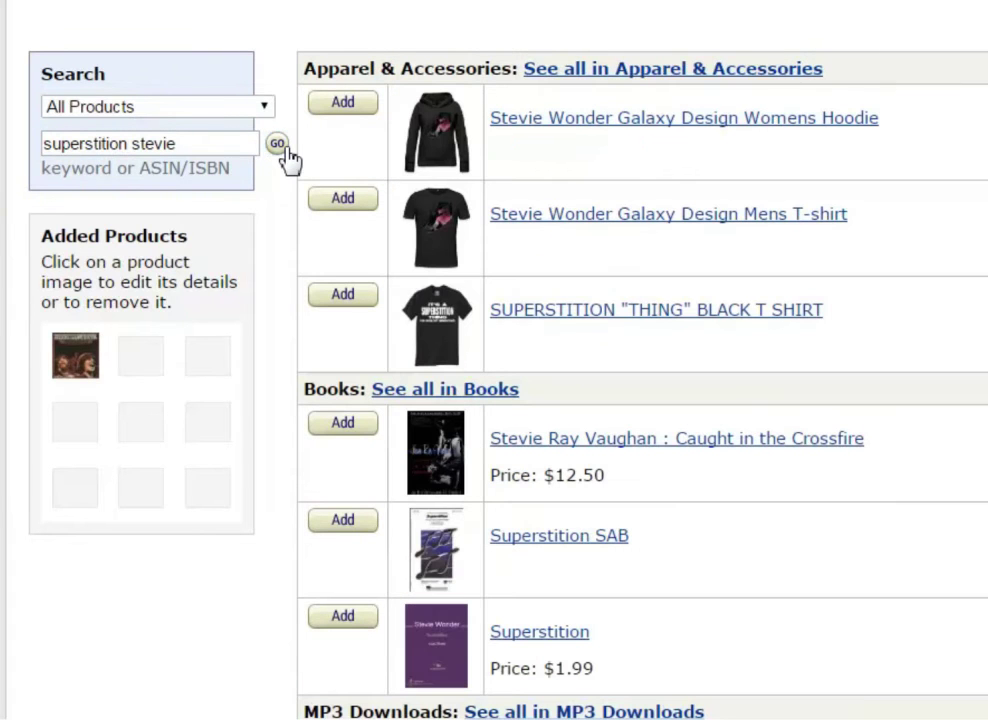
pyautogui.scroll(-2, 774, 161)
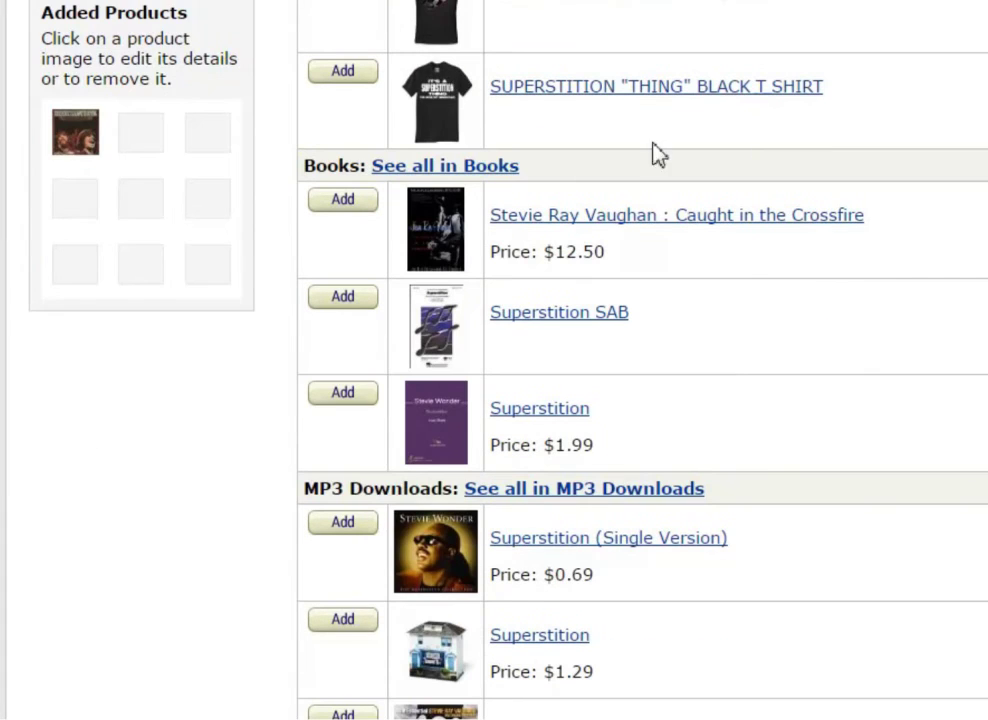
pyautogui.scroll(-1, 752, 279)
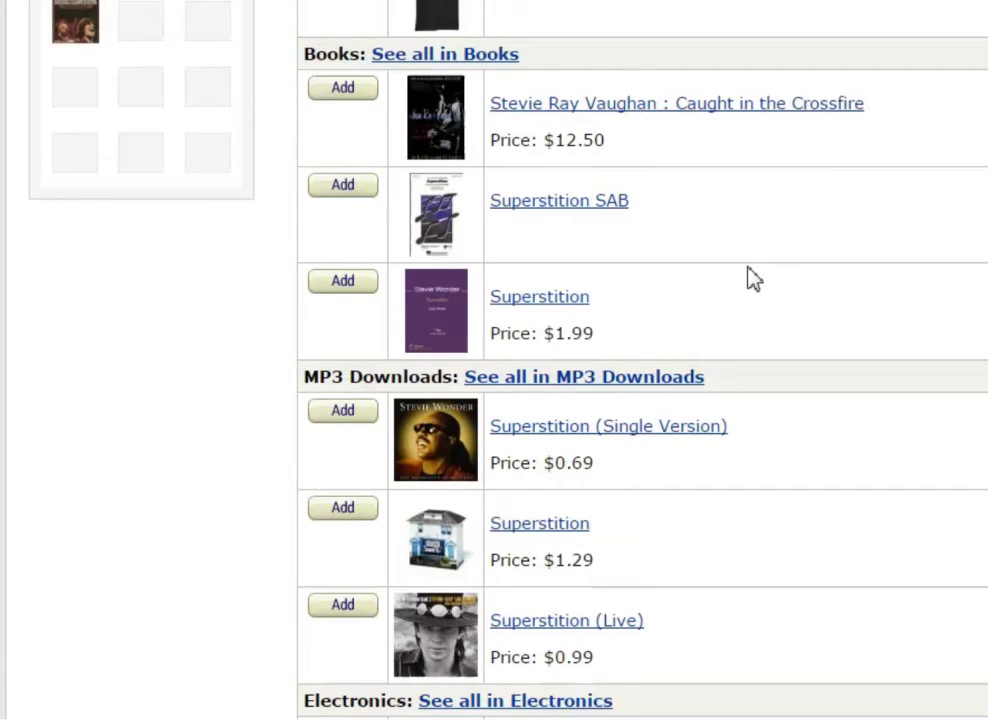
pyautogui.scroll(-2, 753, 278)
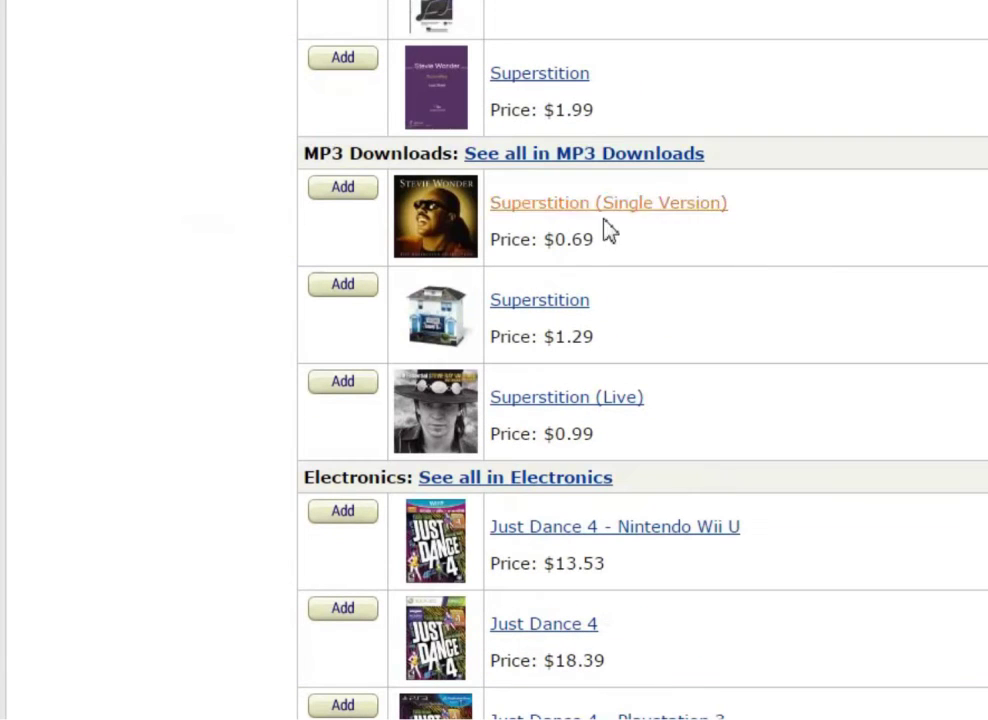
pyautogui.click(343, 190)
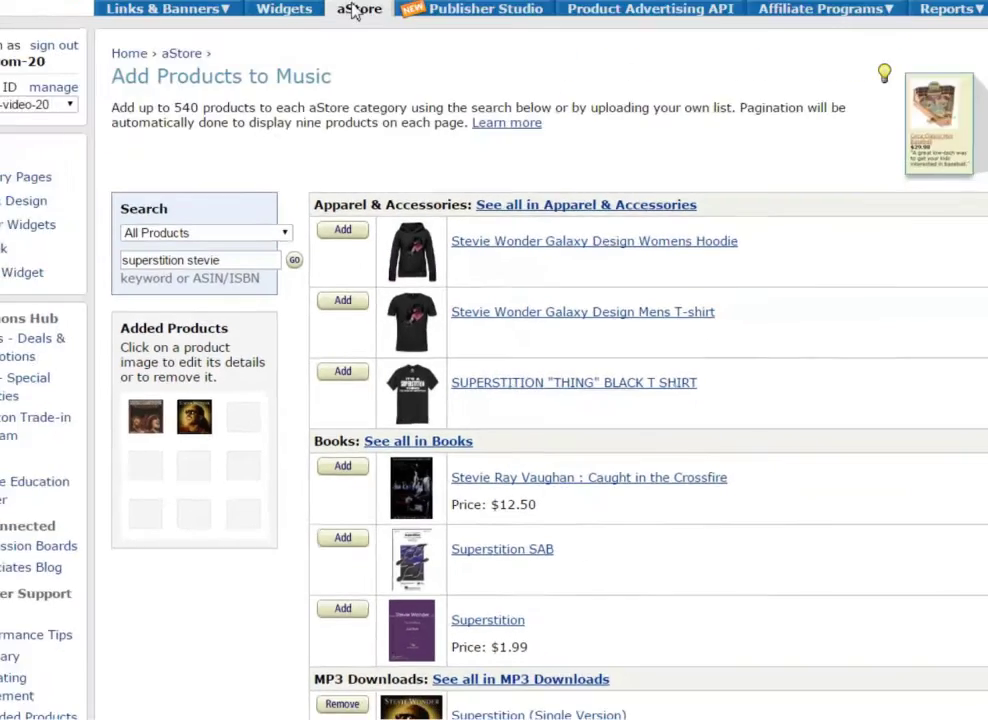
# - Open the live demo-for-video-20 store from the aStore list and examine its Music page, similar items and wishlist
pyautogui.click(355, 117)
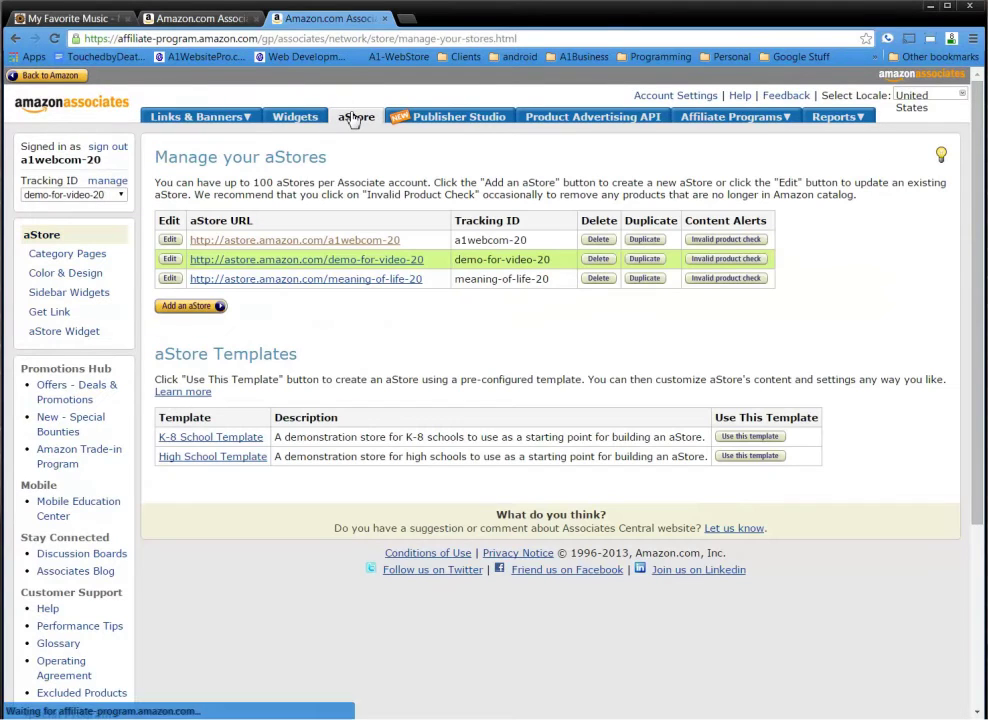
pyautogui.click(336, 267)
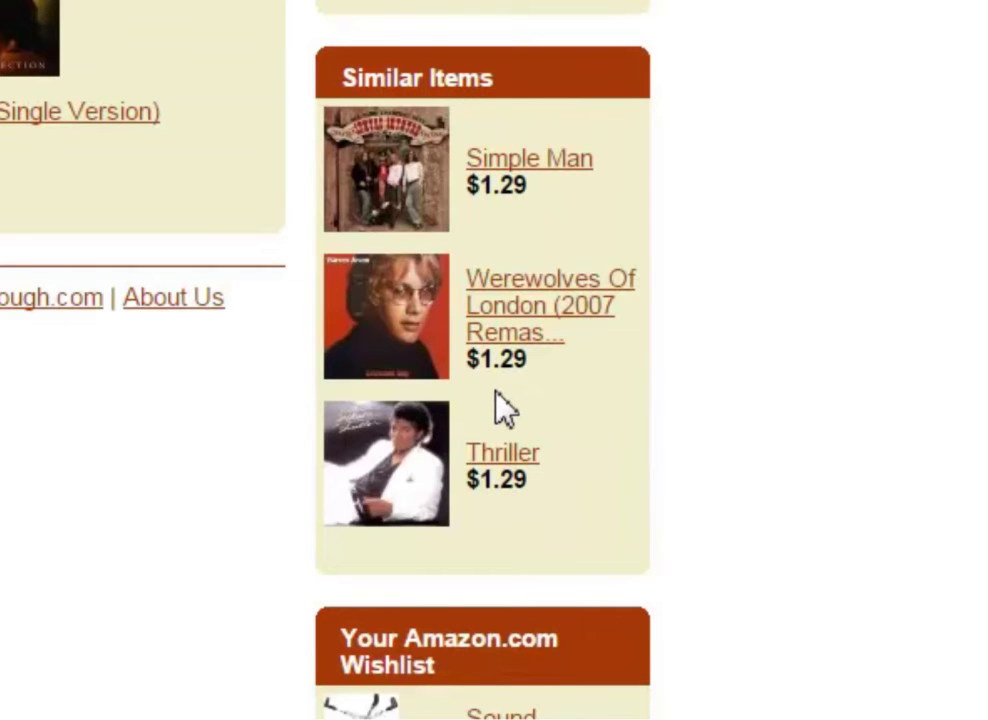
pyautogui.moveTo(331, 640); pyautogui.dragTo(441, 656)
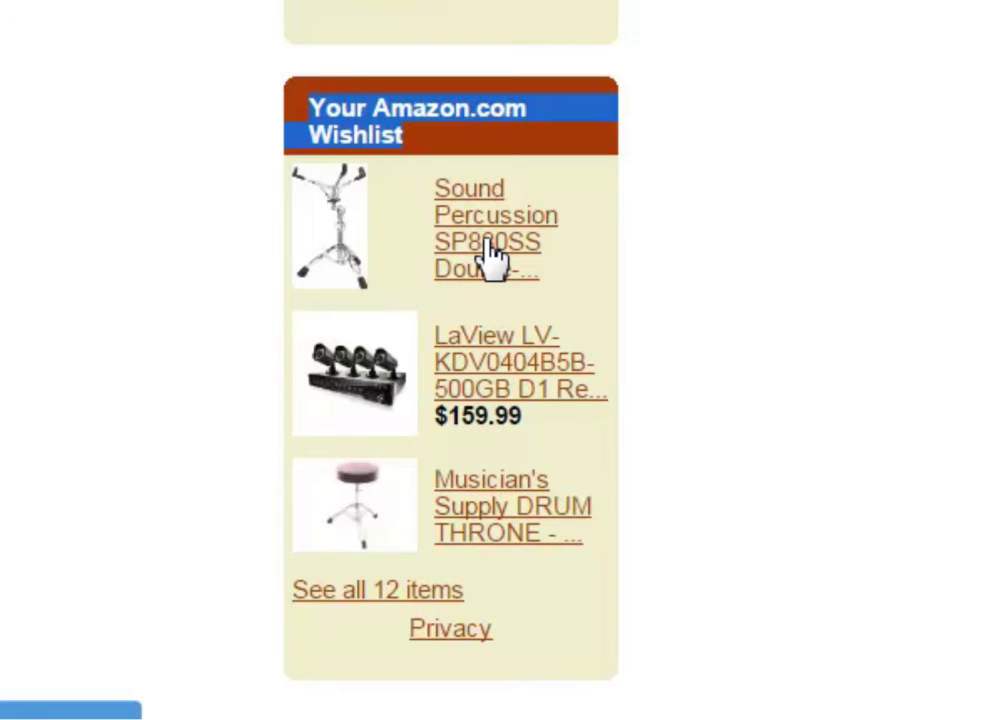
pyautogui.scroll(10, 450, 350)
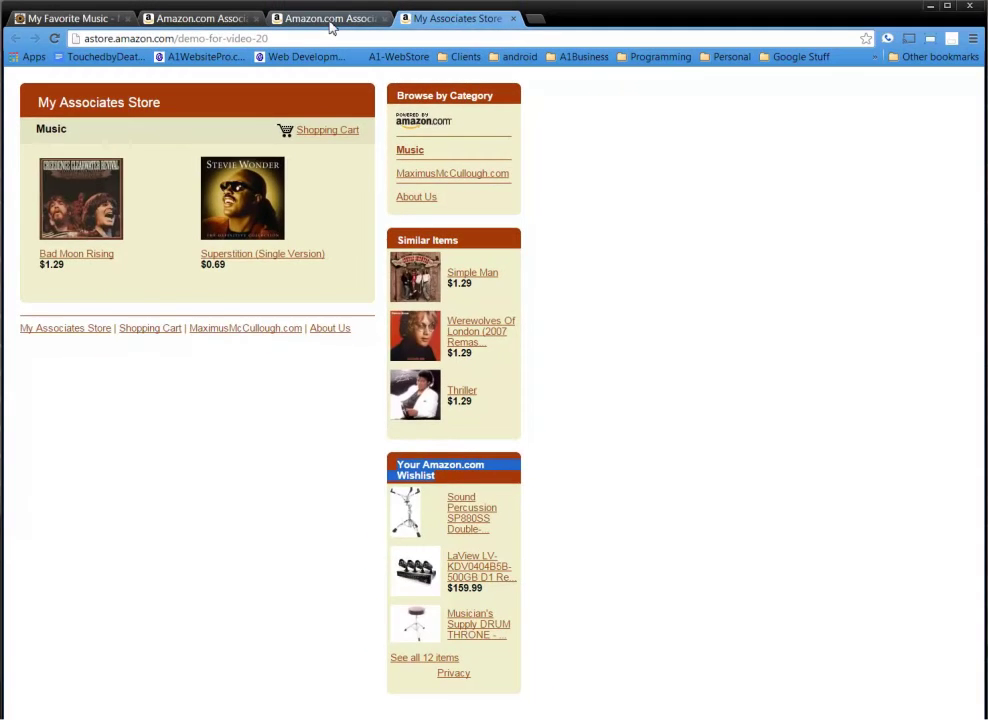
# - Edit the demo-for-video-20 aStore and add a category page titled "Clothing" that adds products by Amazon.com category
pyautogui.click(330, 20)
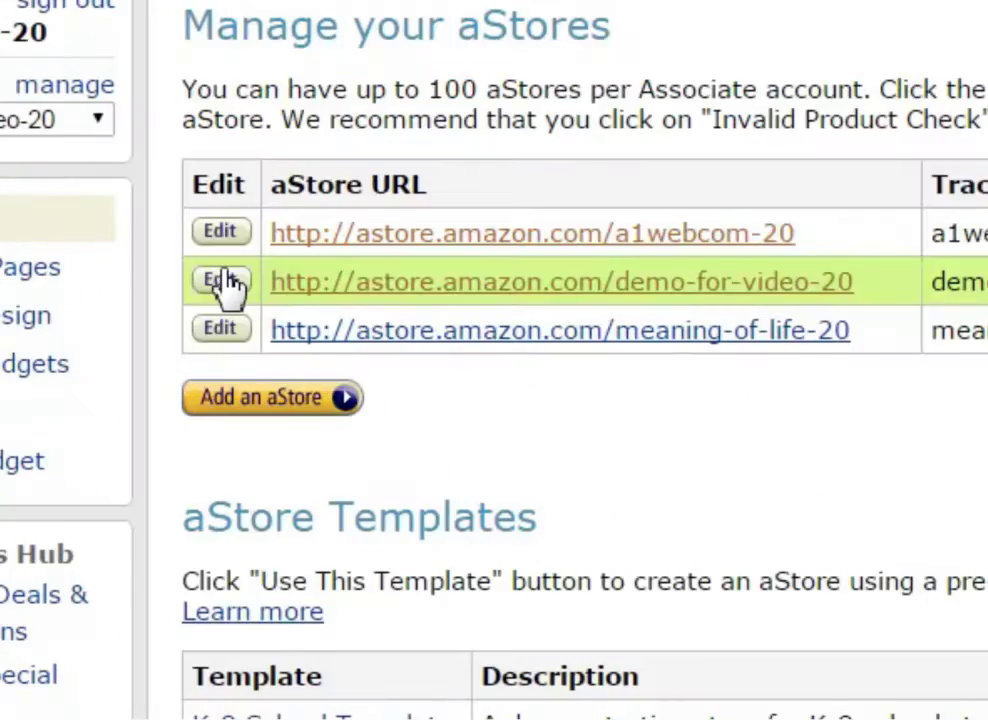
pyautogui.click(170, 260)
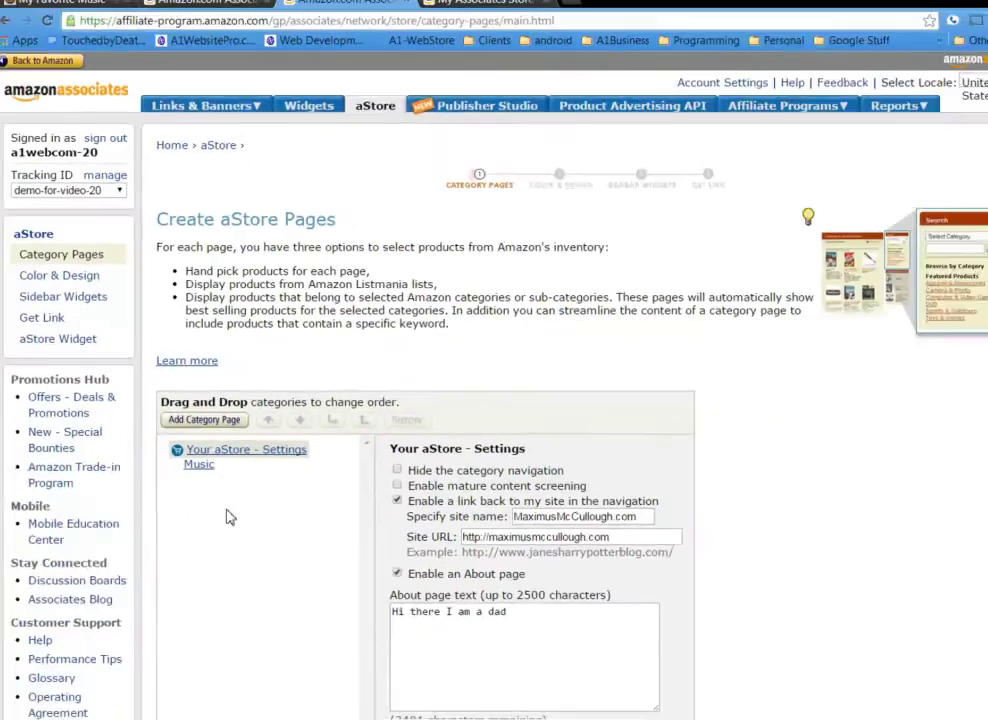
pyautogui.scroll(-1, 270, 620)
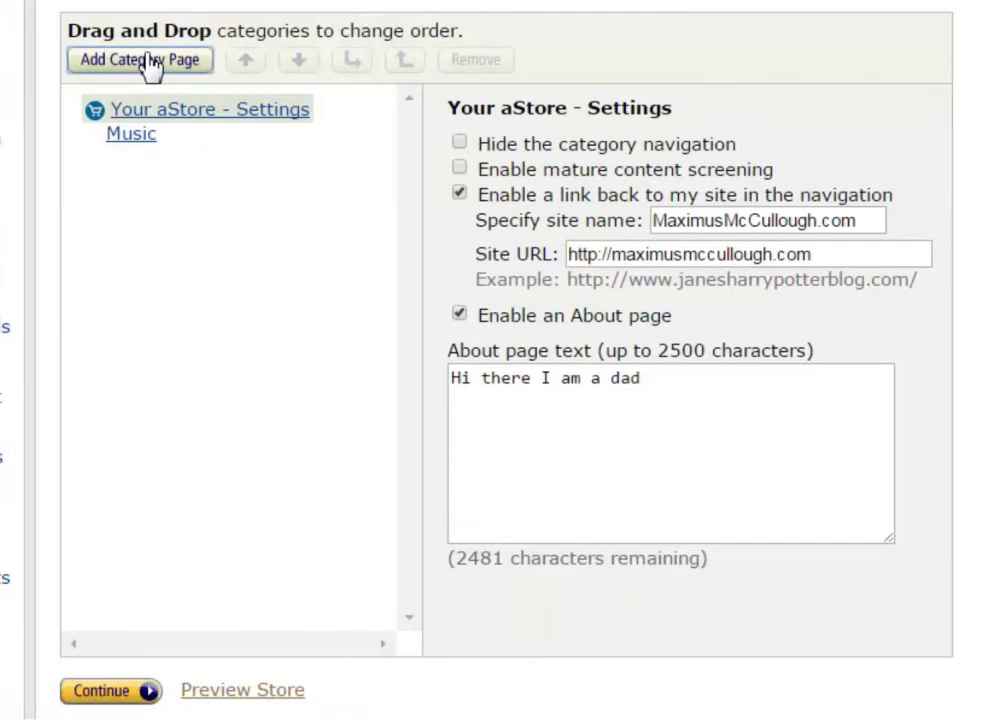
pyautogui.click(205, 274)
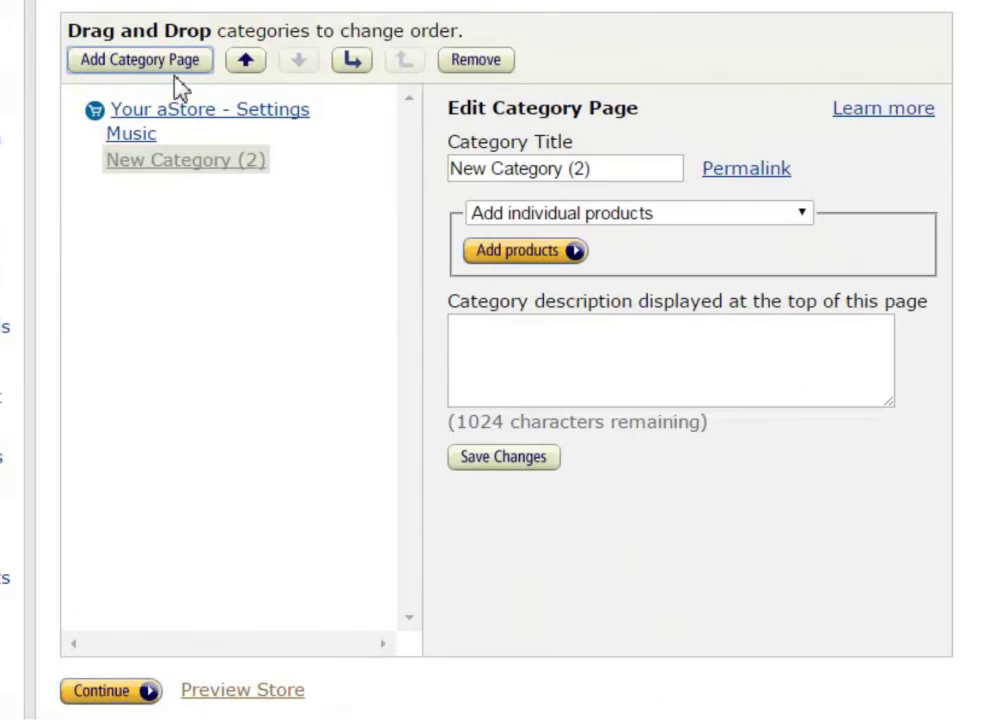
pyautogui.click(168, 170)
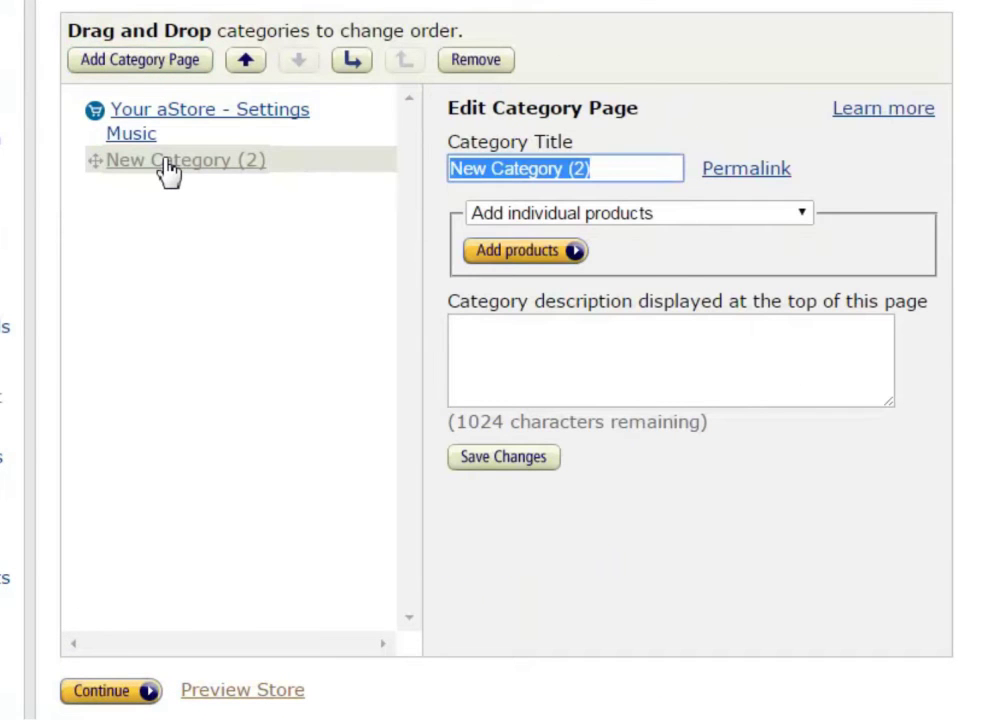
pyautogui.write('Clothi')
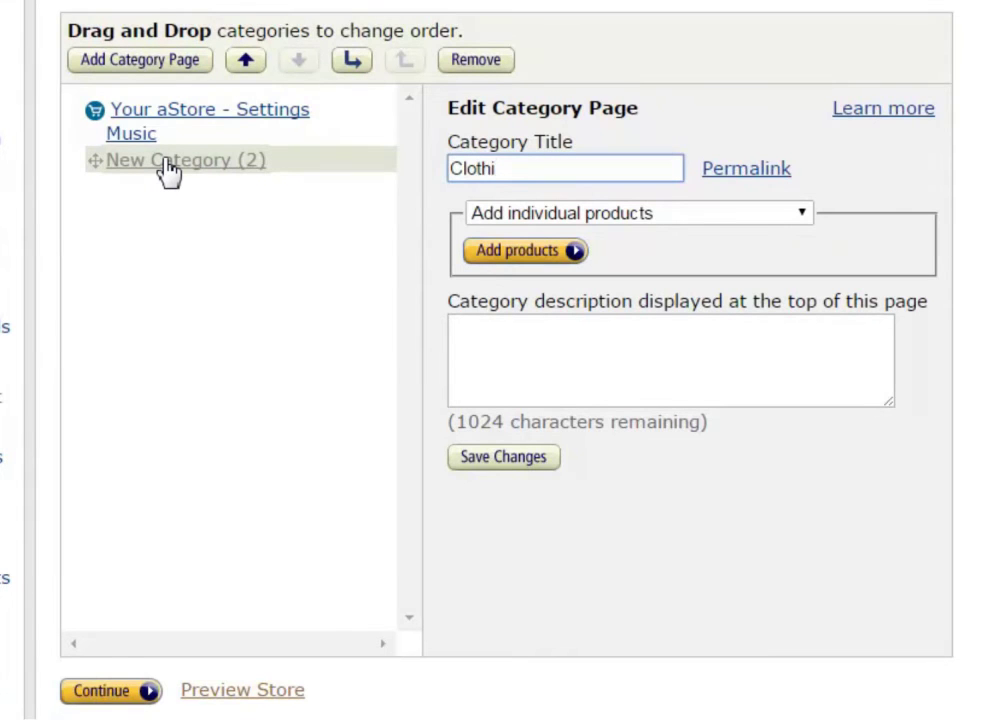
pyautogui.write('ng')
pyautogui.click(650, 214)
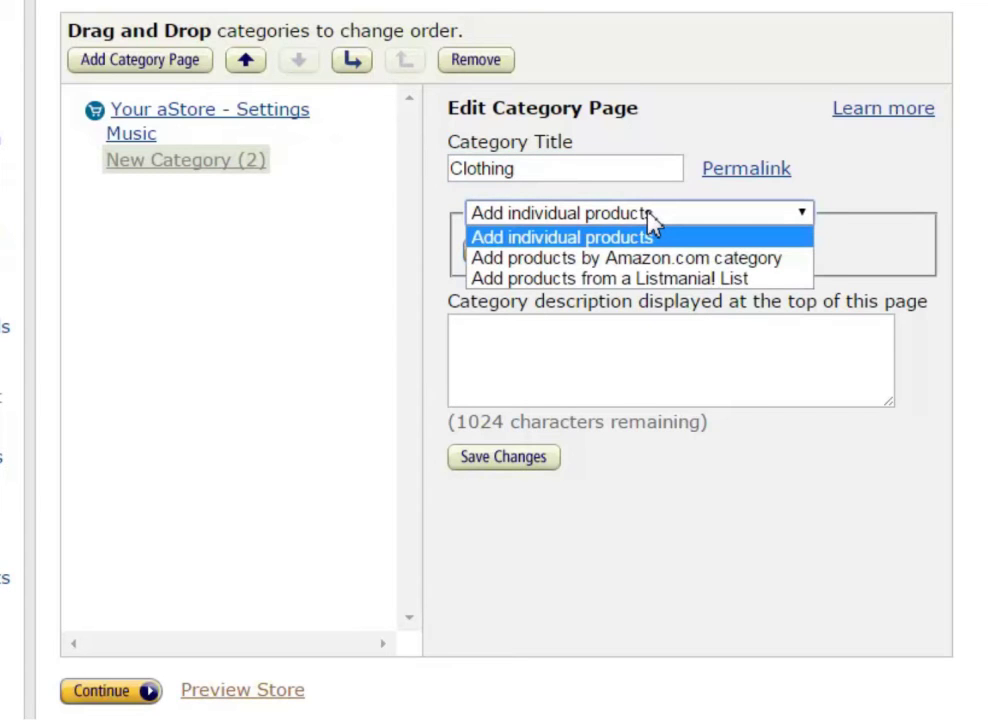
pyautogui.click(643, 262)
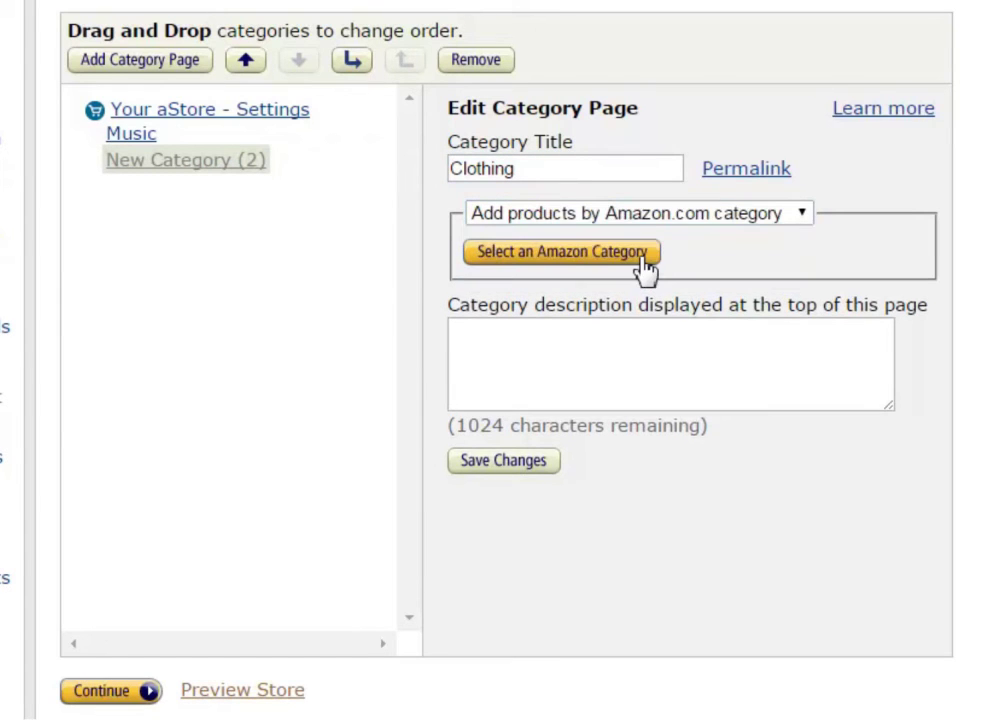
# - Assign the Amazon category Apparel & Accessories > Novelty & Special Use to the Clothing page, including all its subcategories
pyautogui.click(594, 258)
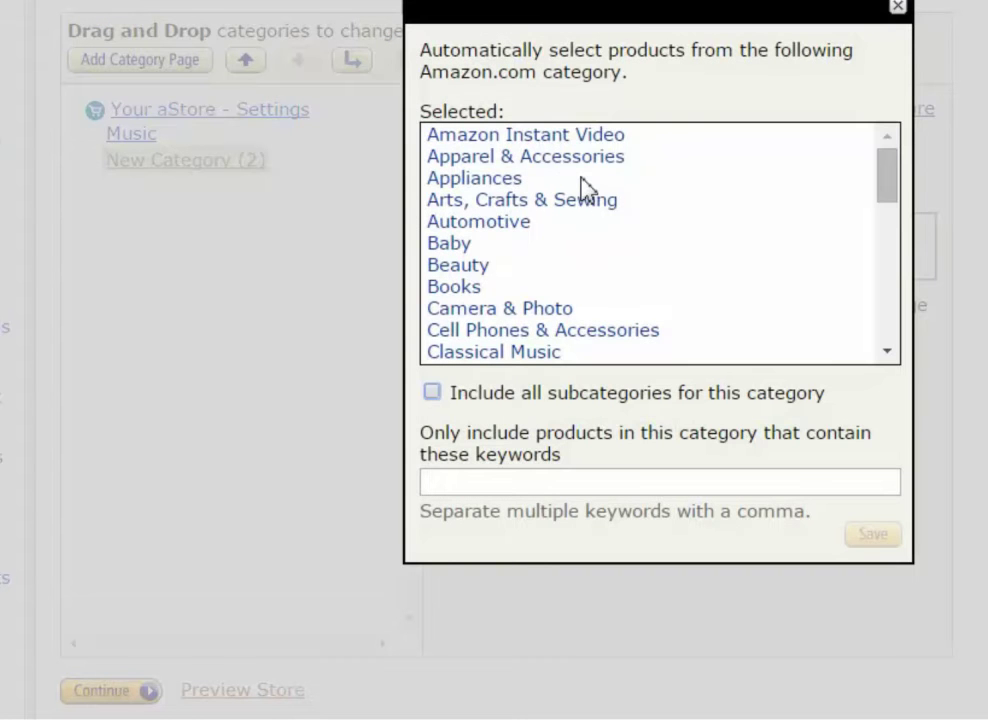
pyautogui.click(587, 167)
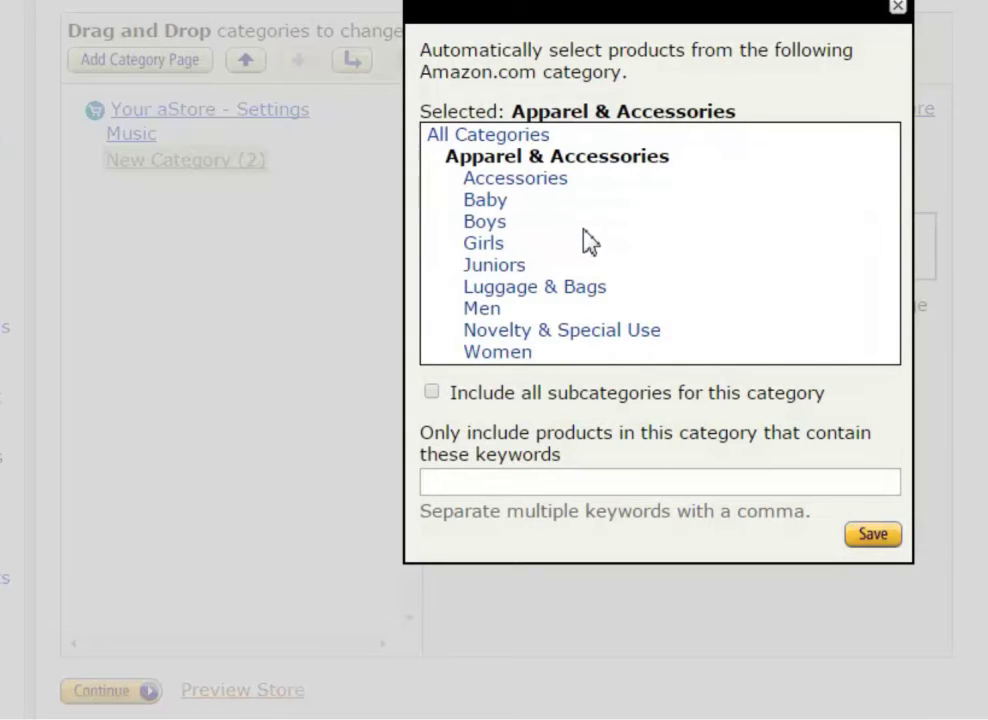
pyautogui.scroll(-1, 587, 240)
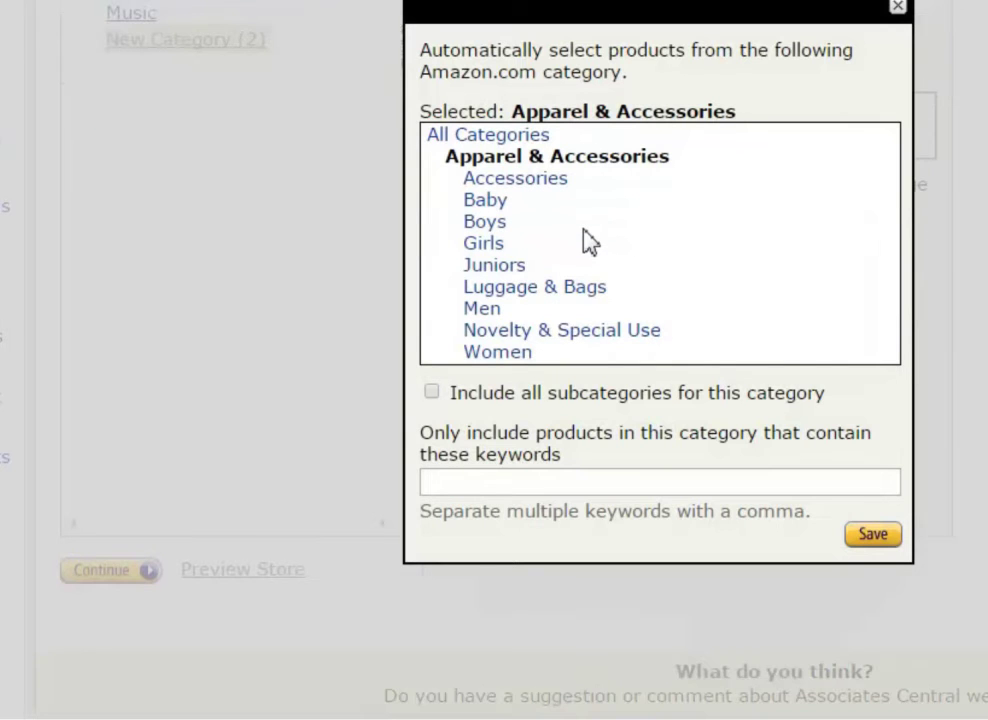
pyautogui.click(488, 332)
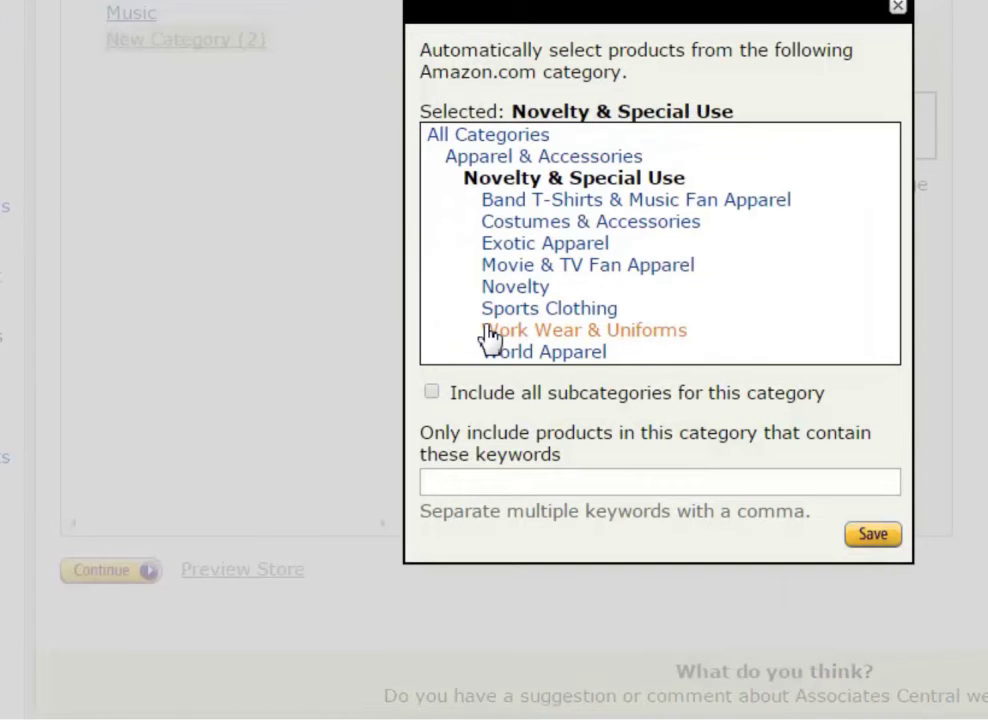
pyautogui.click(431, 393)
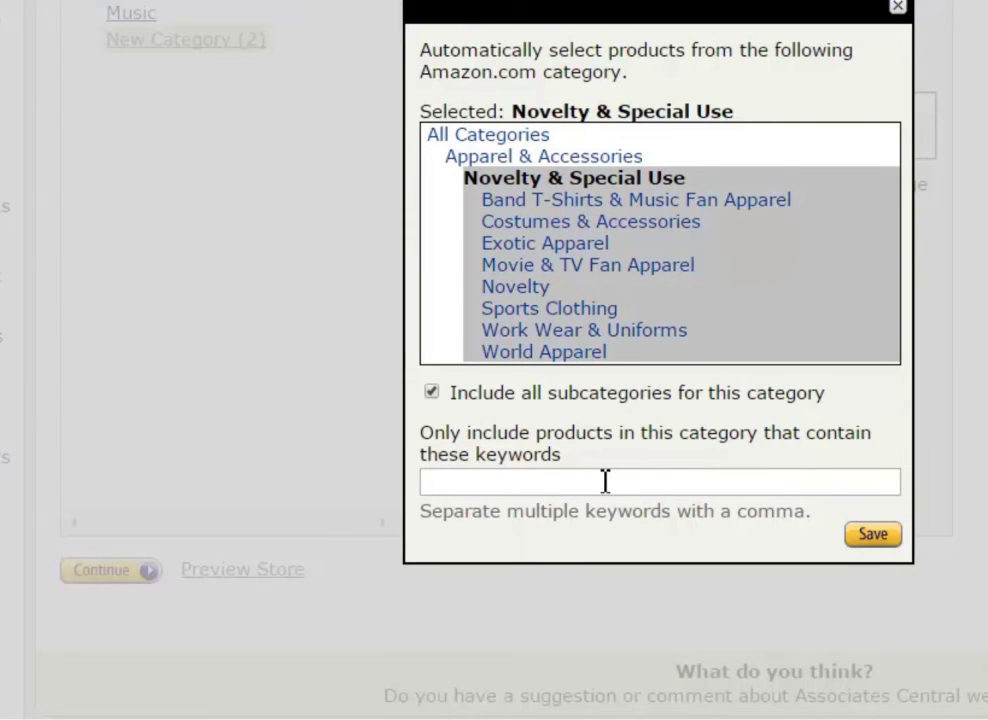
pyautogui.click(868, 537)
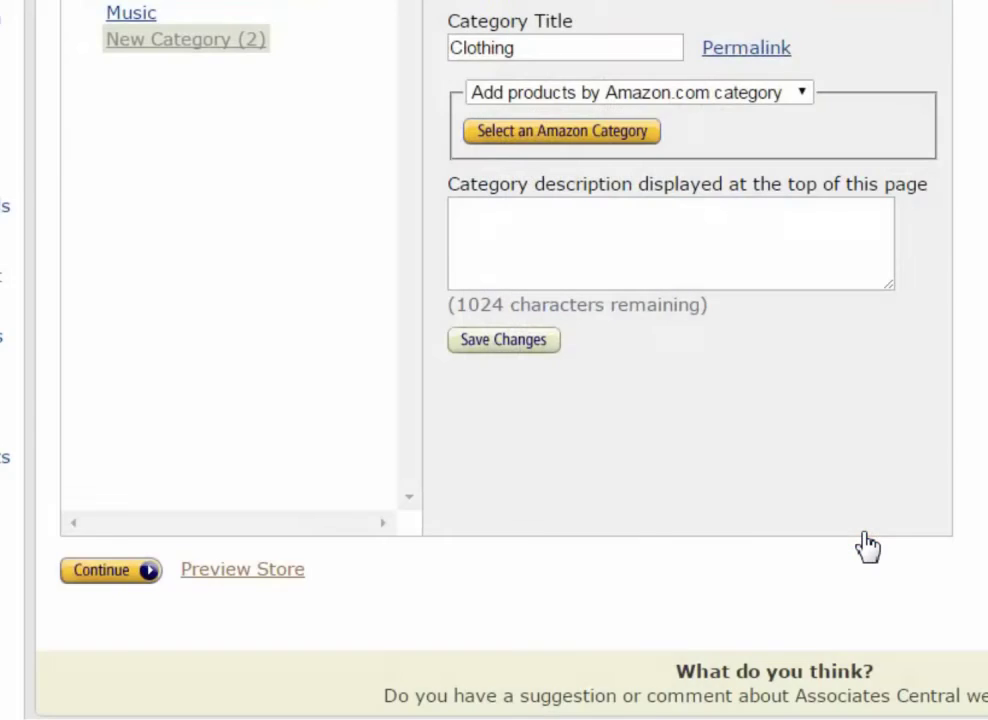
# - Give the Clothing category the description "Wear this stuff" and save the changes
pyautogui.scroll(-2, 975, 490)
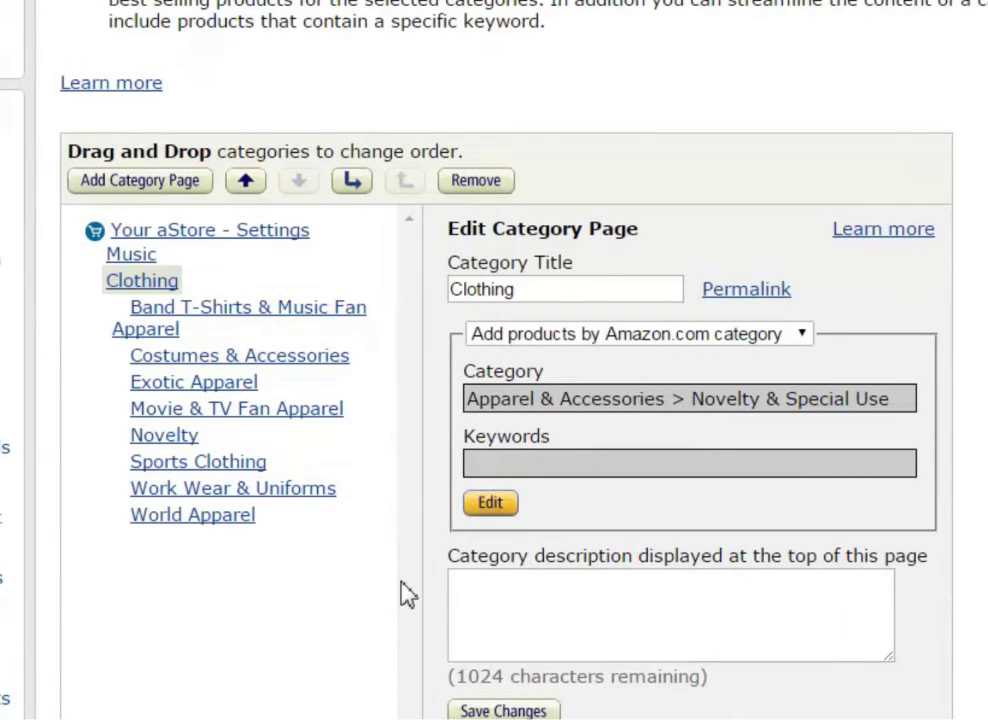
pyautogui.click(525, 612)
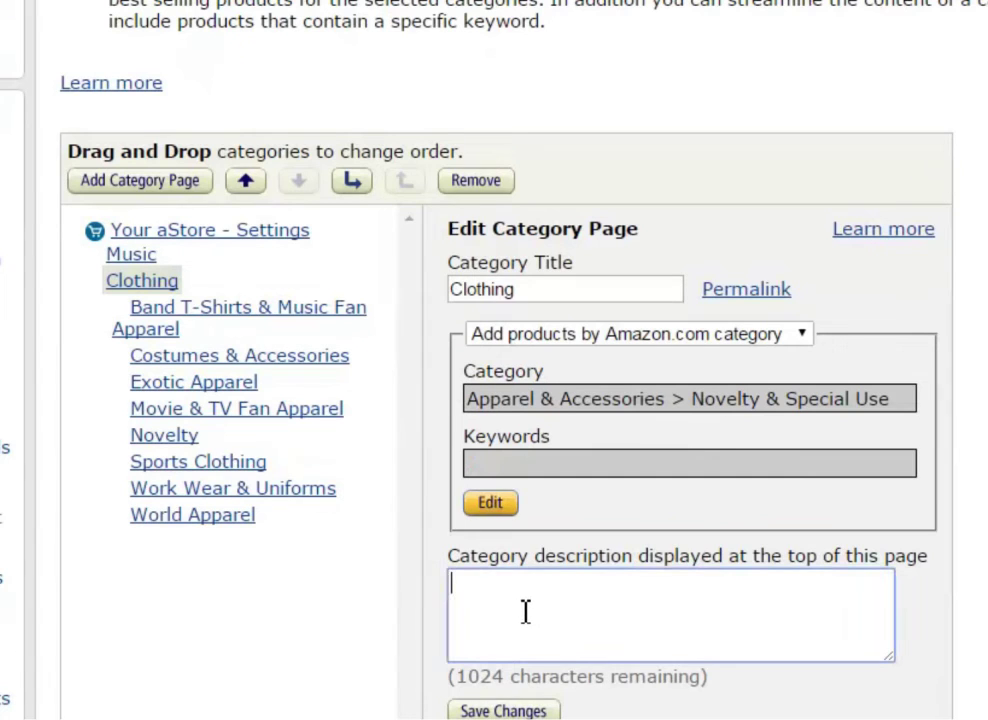
pyautogui.write('Wear this stuff')
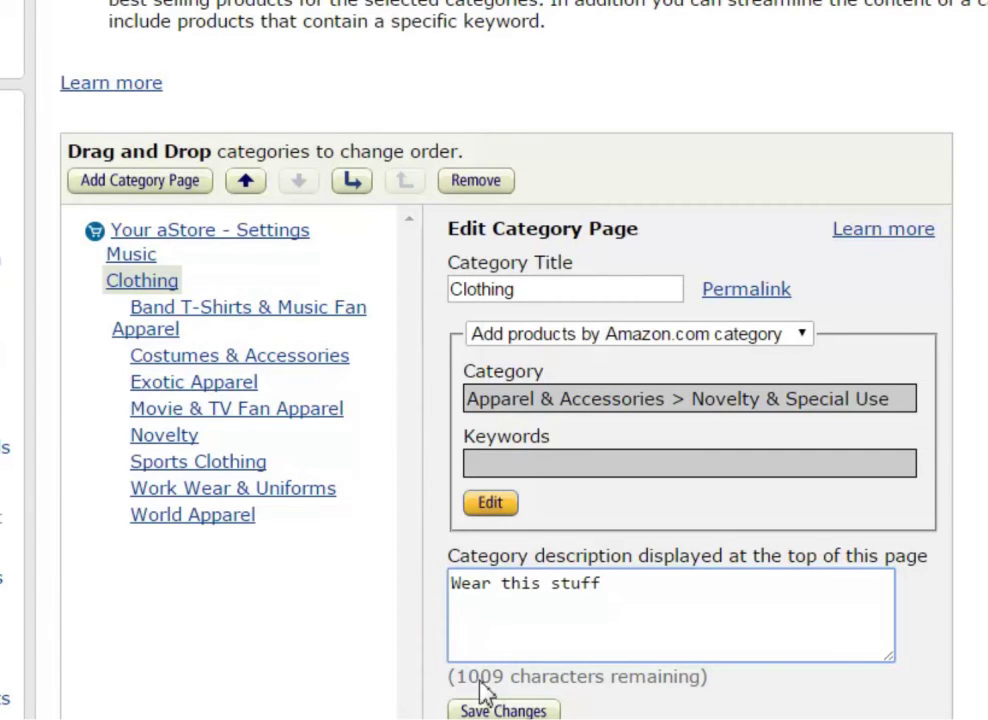
pyautogui.click(510, 711)
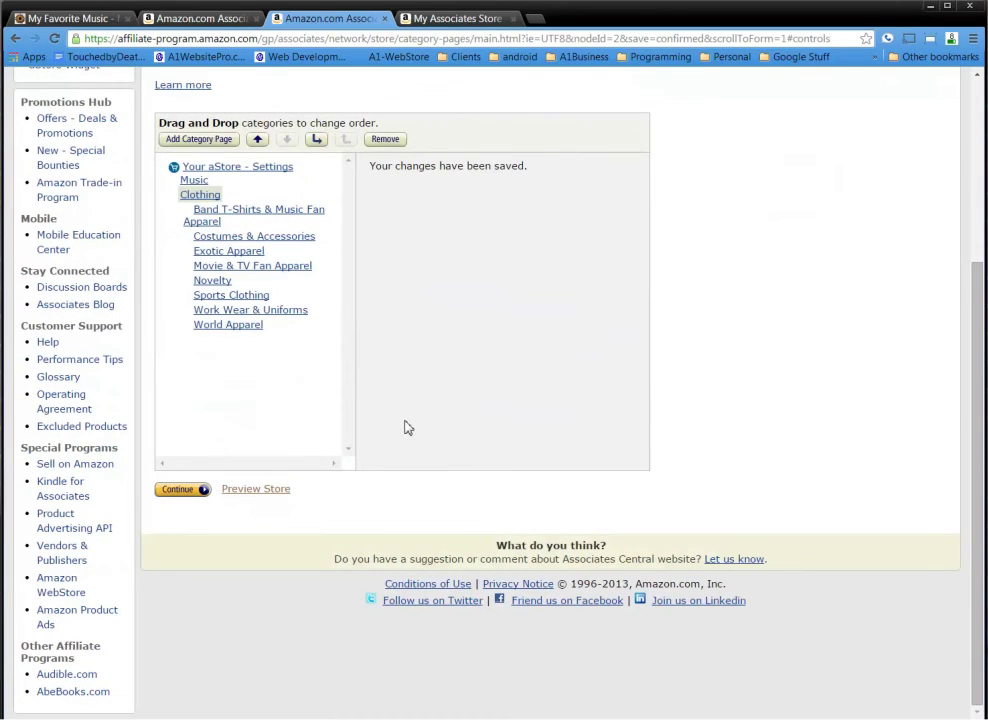
# - Preview the store and check its Clothing category page and the text on the About Us page
pyautogui.scroll(3, 448, 384)
pyautogui.scroll(1, 452, 418)
pyautogui.scroll(-1, 452, 415)
pyautogui.scroll(1, 417, 307)
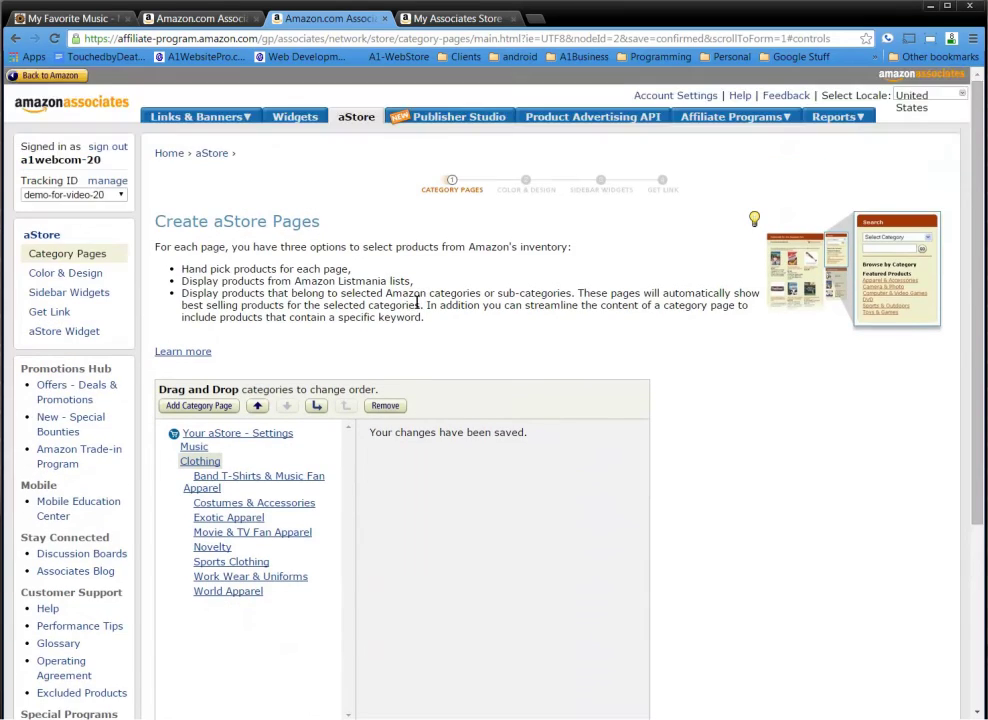
pyautogui.scroll(-3, 417, 307)
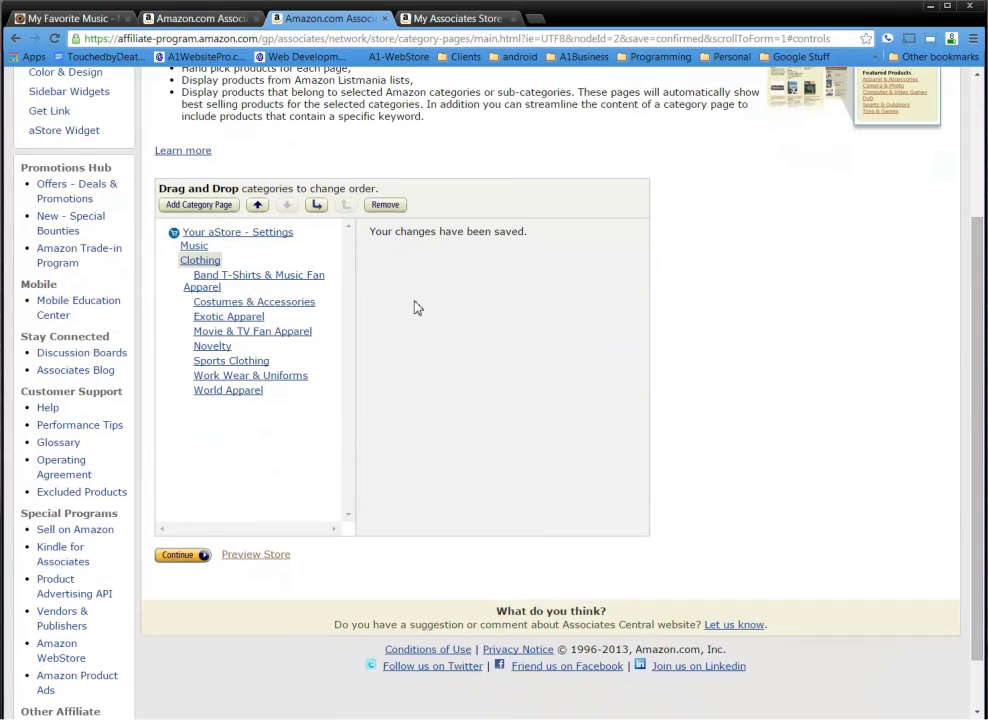
pyautogui.click(258, 555)
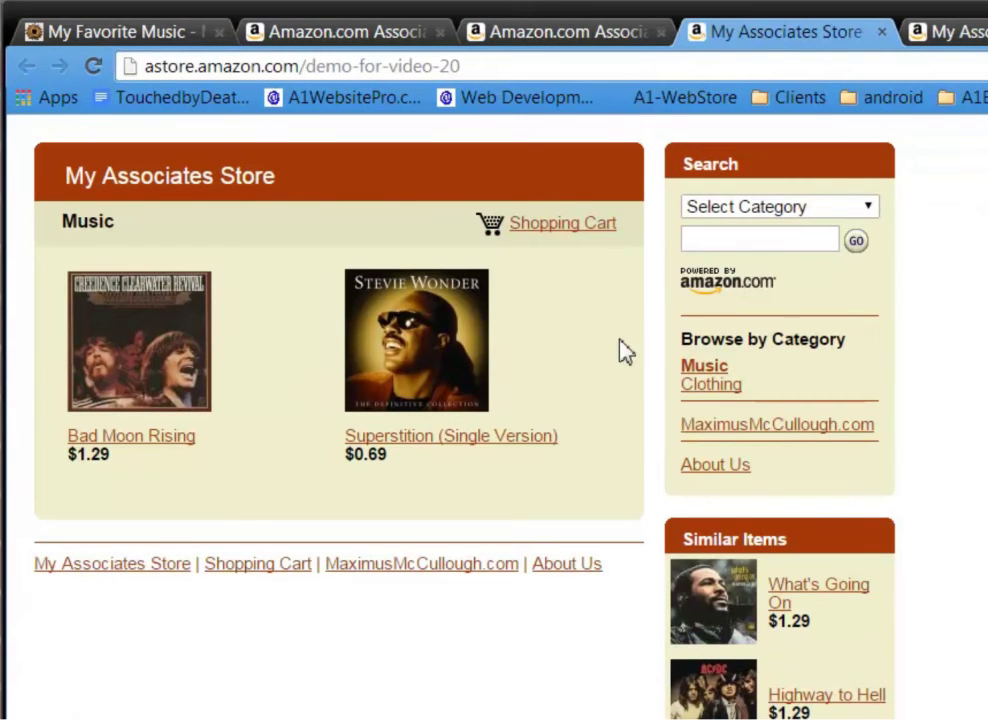
pyautogui.click(717, 388)
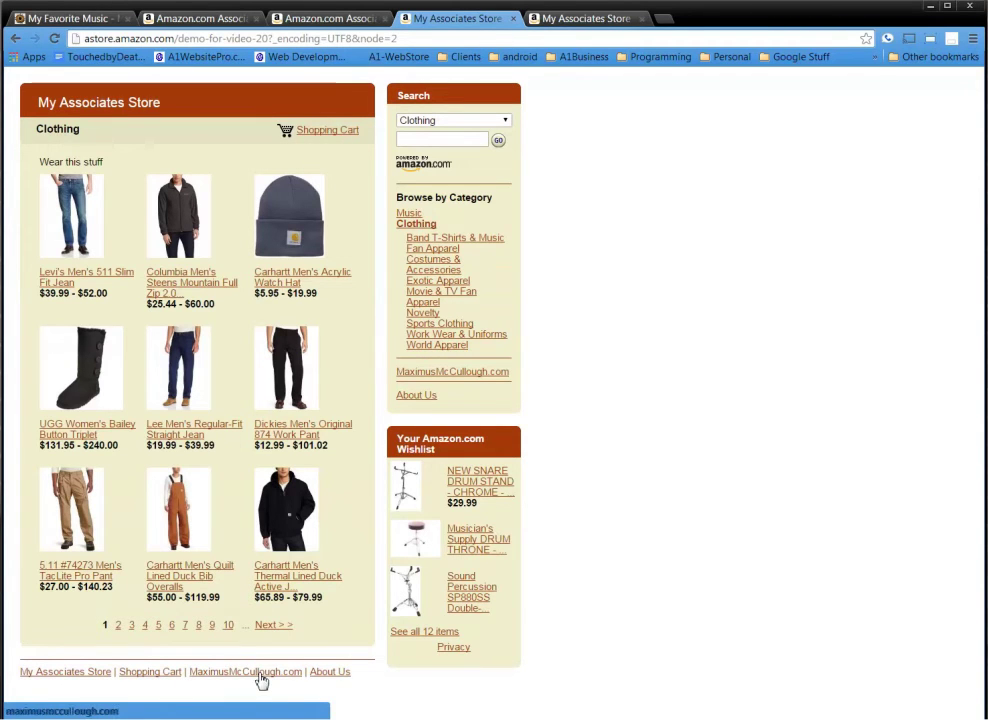
pyautogui.click(335, 673)
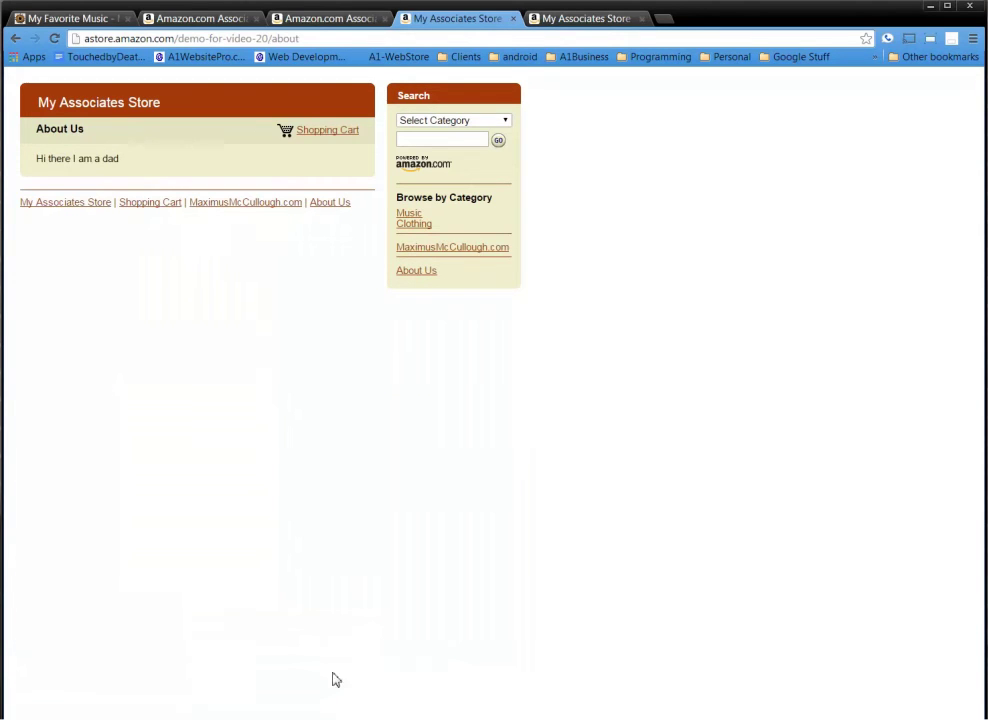
pyautogui.moveTo(32, 161); pyautogui.dragTo(126, 166)
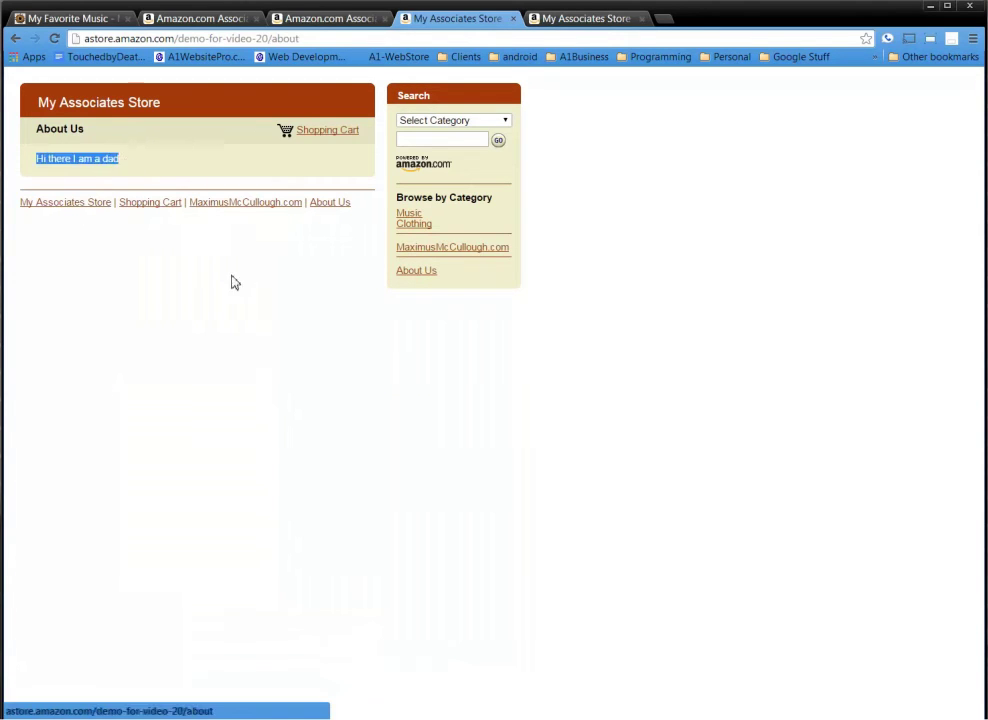
# - Check the store's home page, return to the store editor and continue from the category pages to Color & Design
pyautogui.click(109, 111)
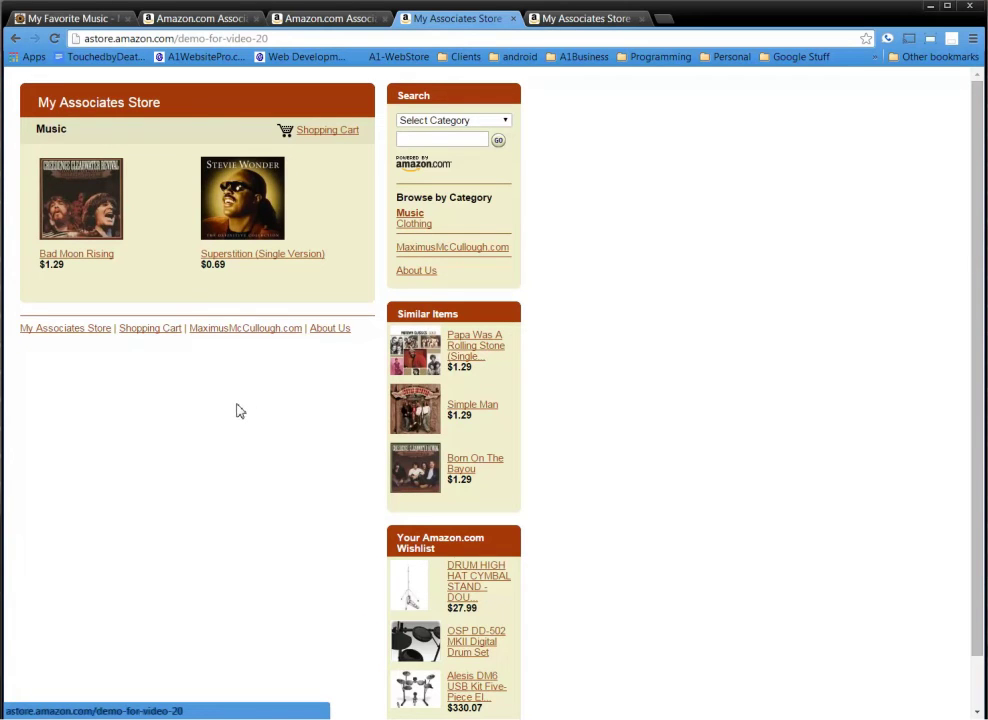
pyautogui.click(350, 24)
pyautogui.scroll(3, 727, 466)
pyautogui.scroll(-4, 727, 466)
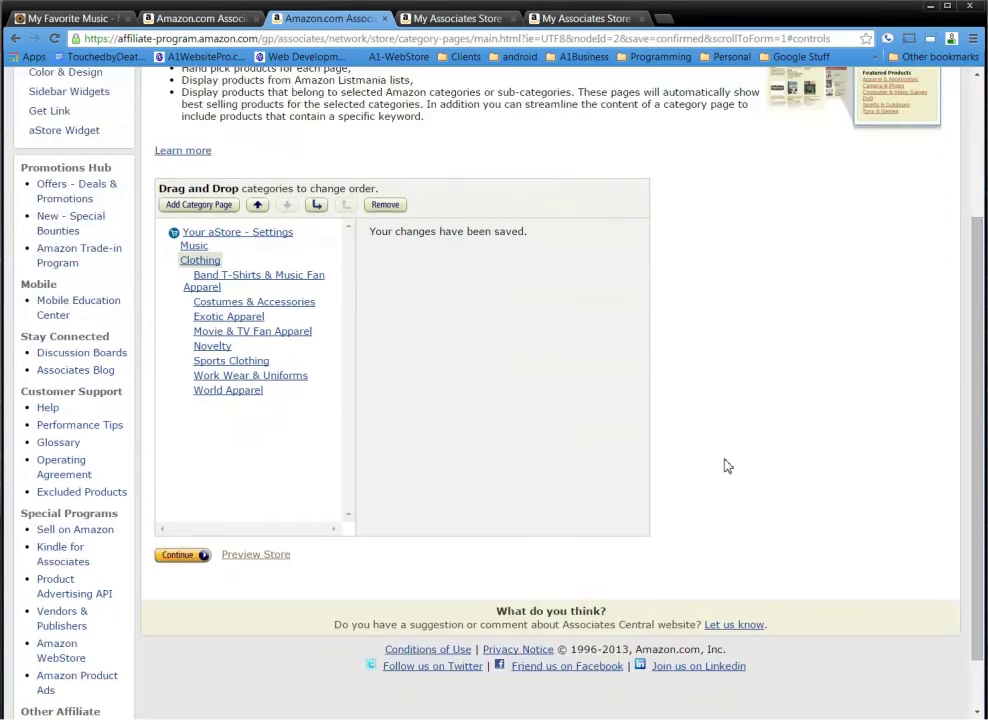
pyautogui.scroll(5, 727, 466)
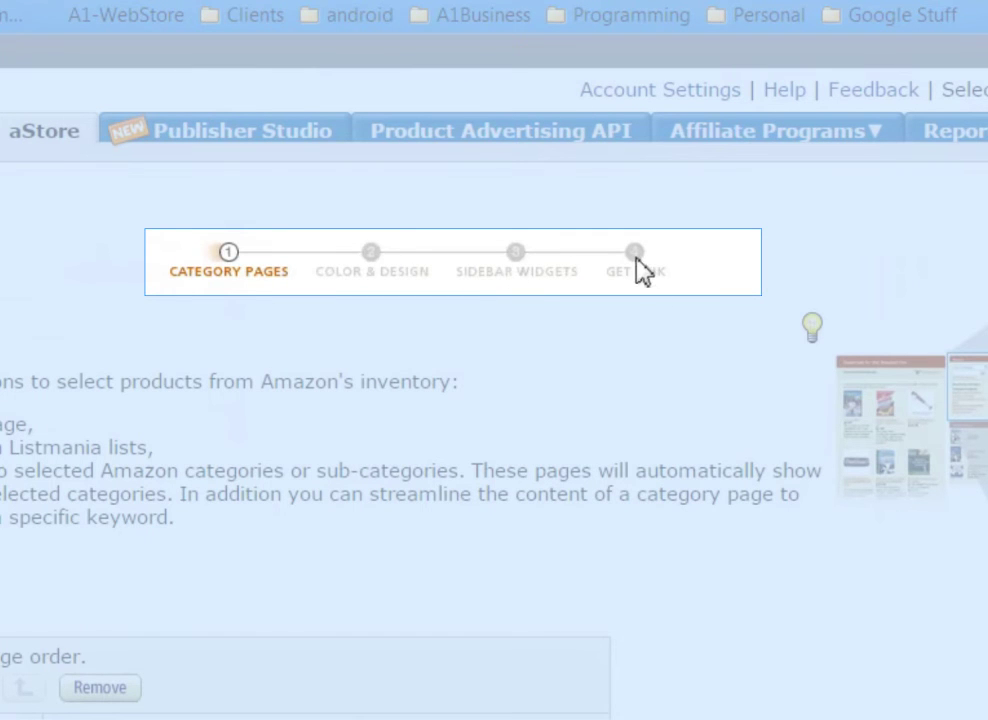
pyautogui.scroll(-5, 734, 697)
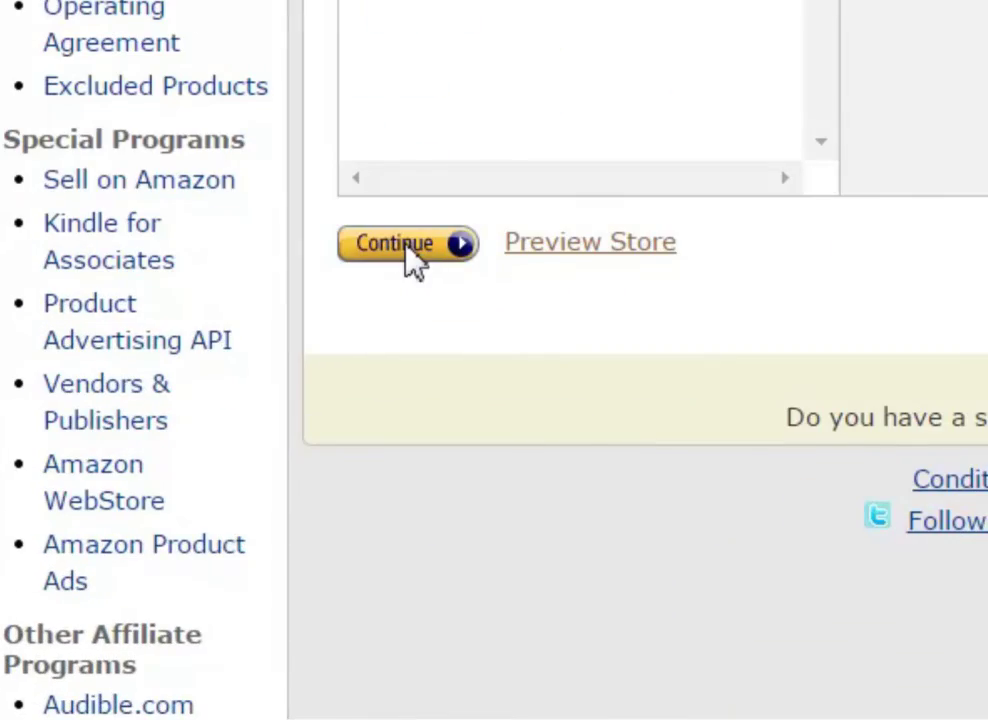
pyautogui.click(408, 246)
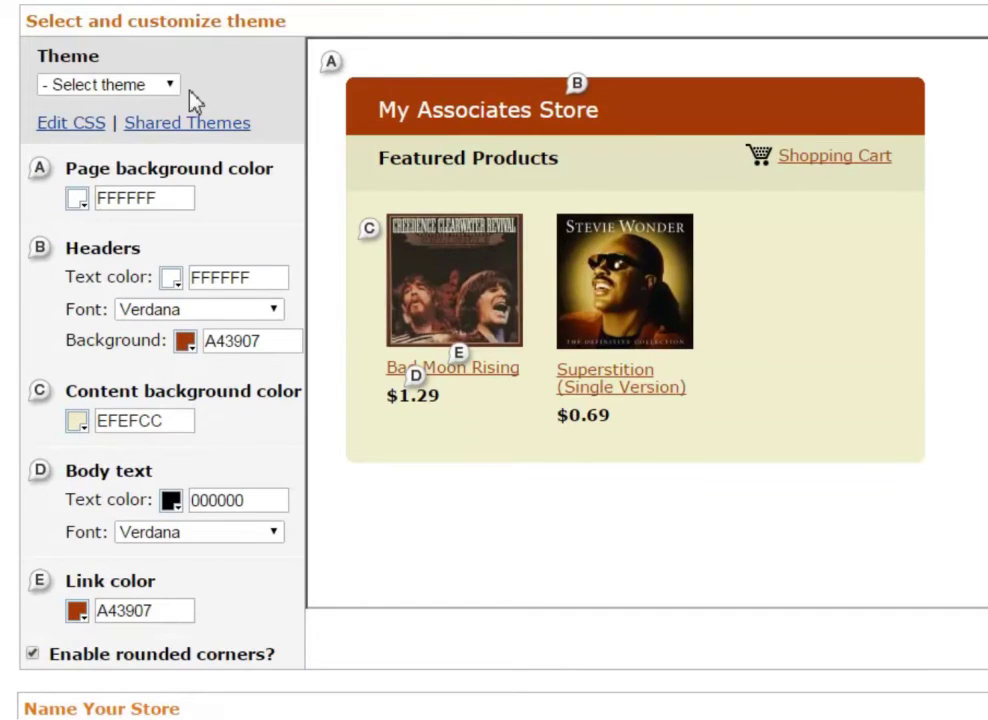
# - Try the Blue theme and apply the Earth theme to the store
pyautogui.click(272, 320)
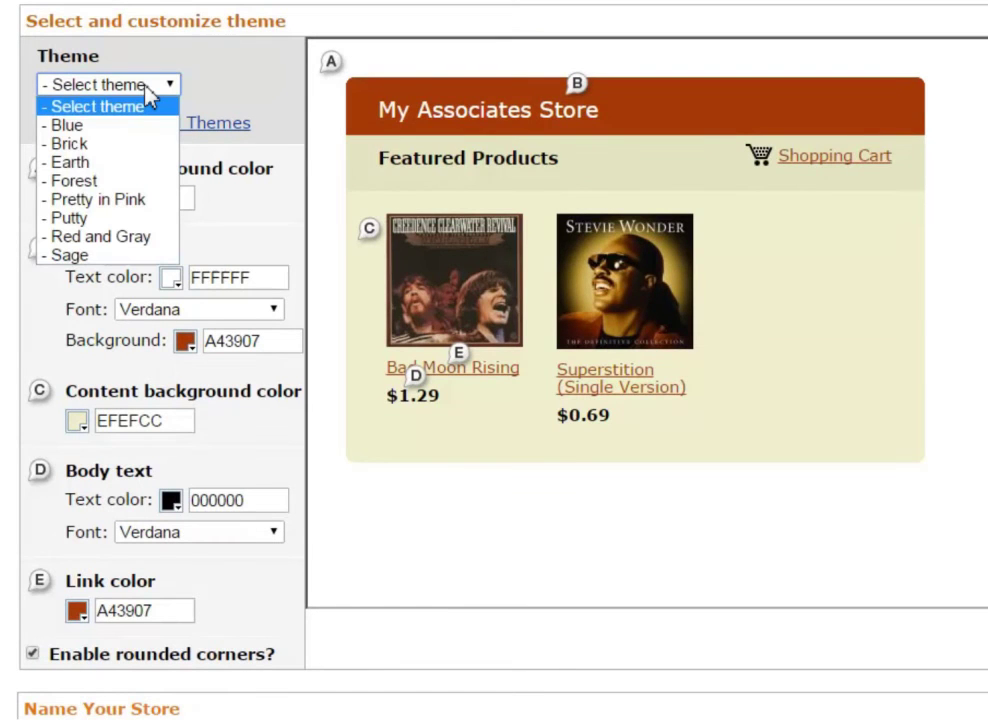
pyautogui.click(121, 126)
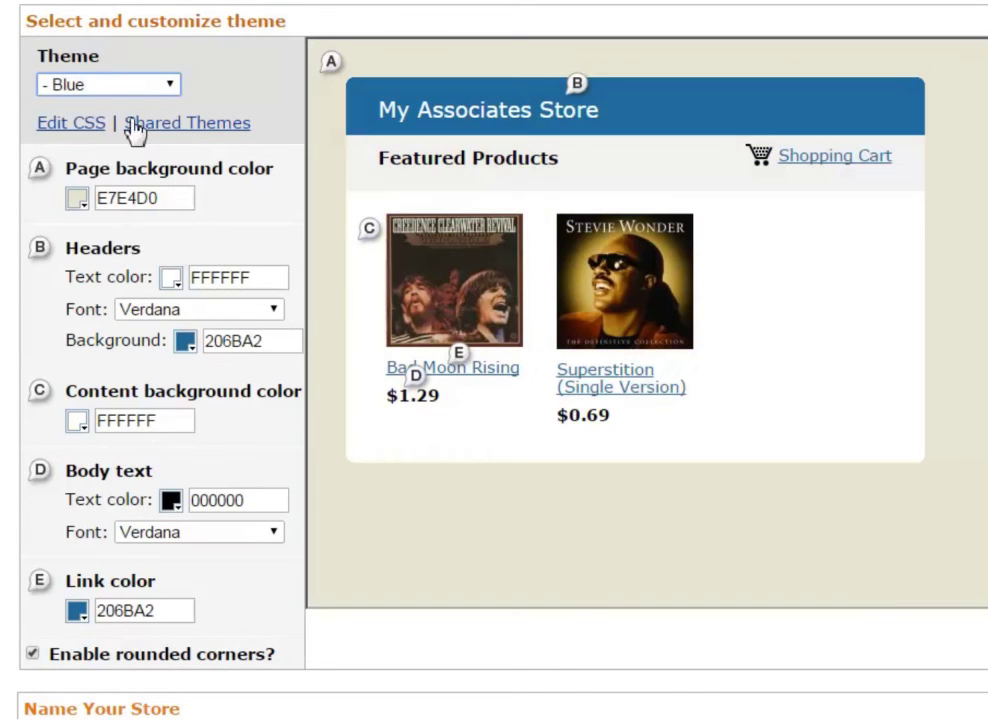
pyautogui.click(168, 88)
pyautogui.click(121, 164)
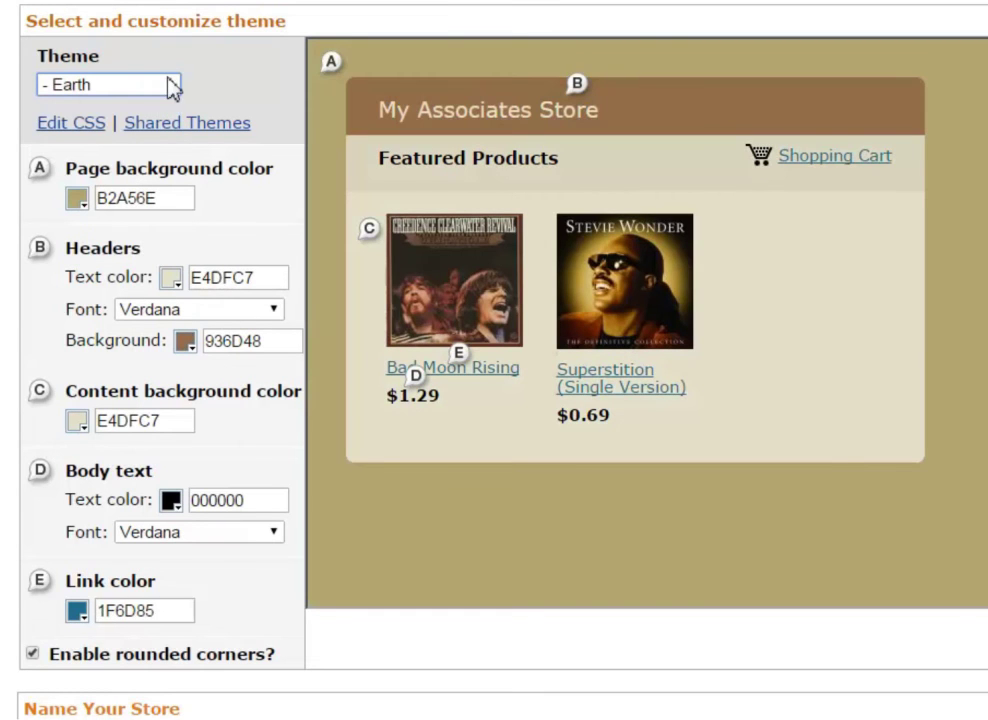
# - Set the store's page background color to the very dark brown 282517
pyautogui.click(185, 197)
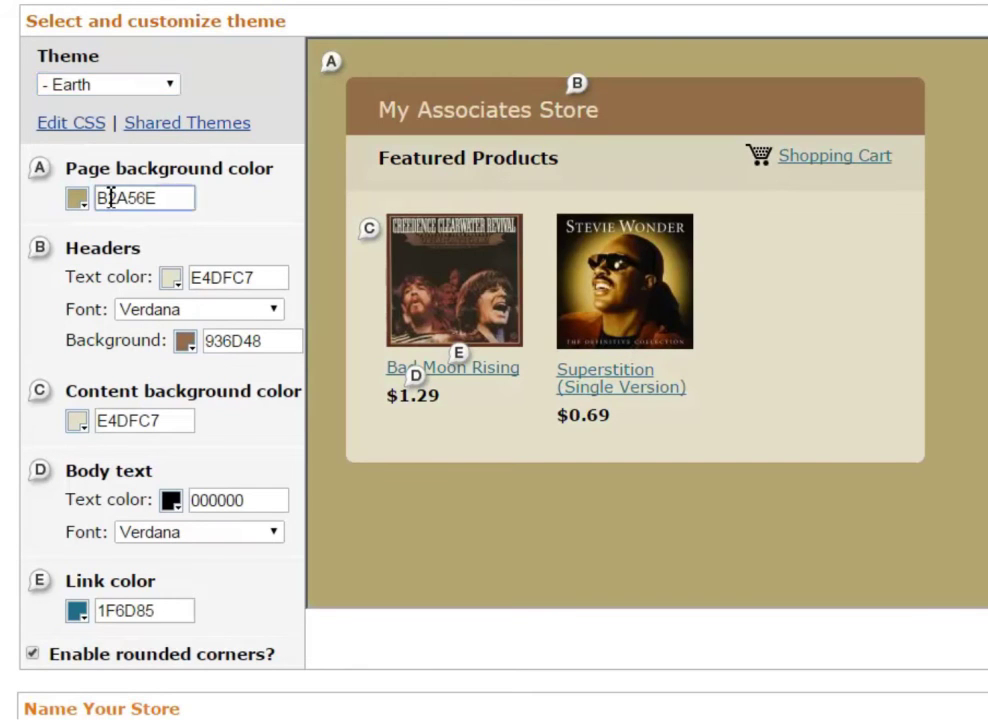
pyautogui.click(78, 199)
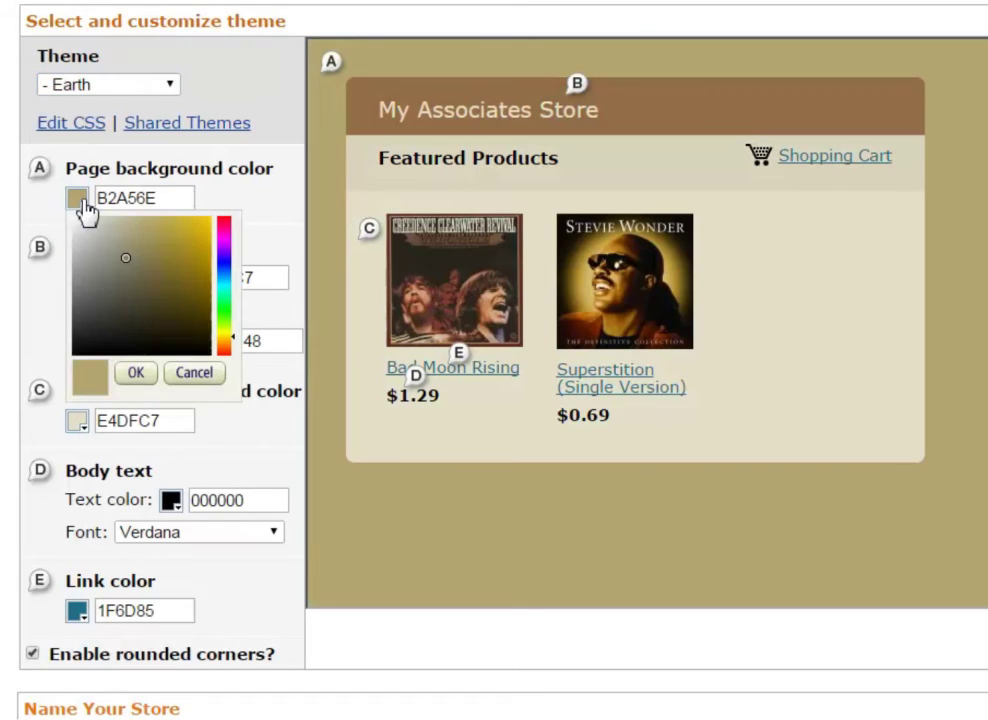
pyautogui.click(106, 318)
pyautogui.click(280, 192)
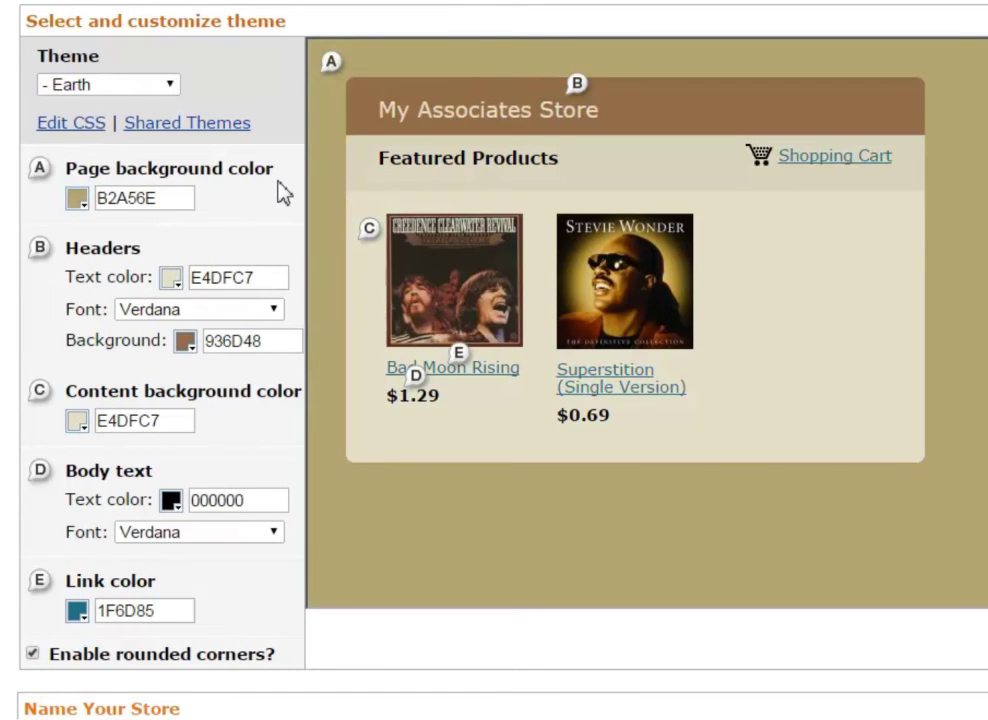
pyautogui.click(78, 199)
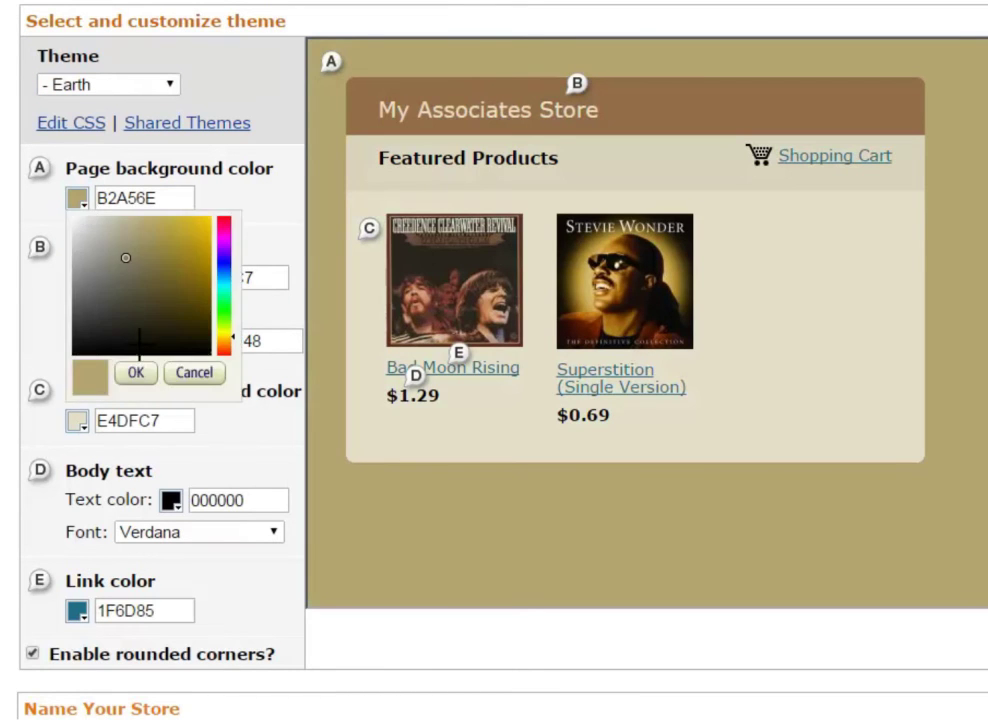
pyautogui.click(130, 331)
pyautogui.click(137, 374)
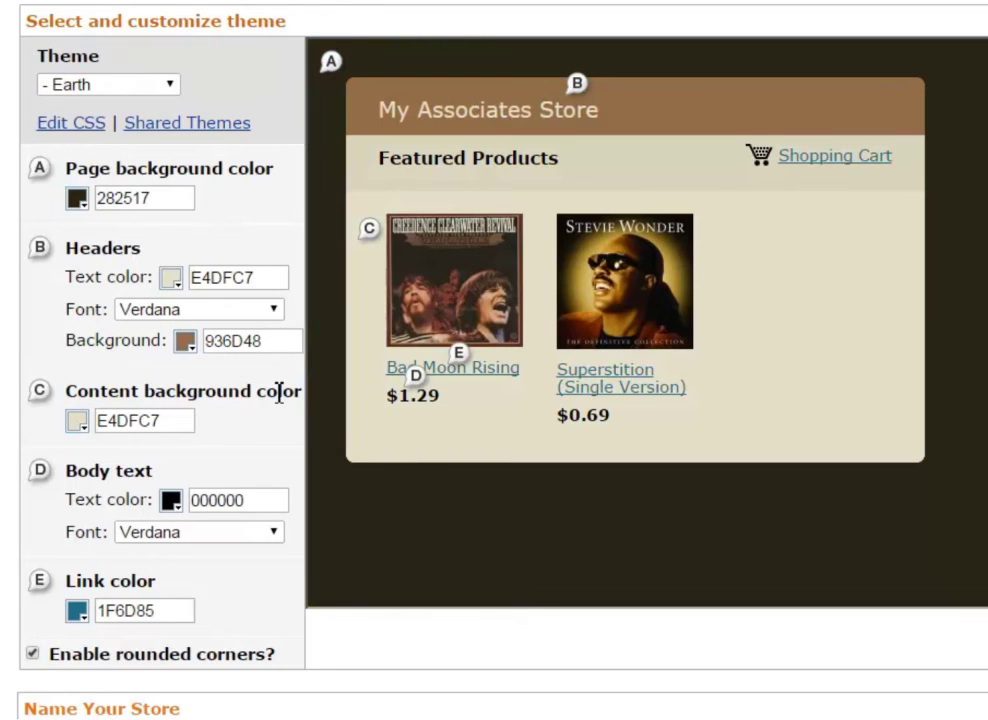
# - Name the store "Max's music store" and set the font size of the store name in the header to 32pt
pyautogui.scroll(-2, 250, 385)
pyautogui.scroll(-3, 250, 385)
pyautogui.tripleClick(214, 341)
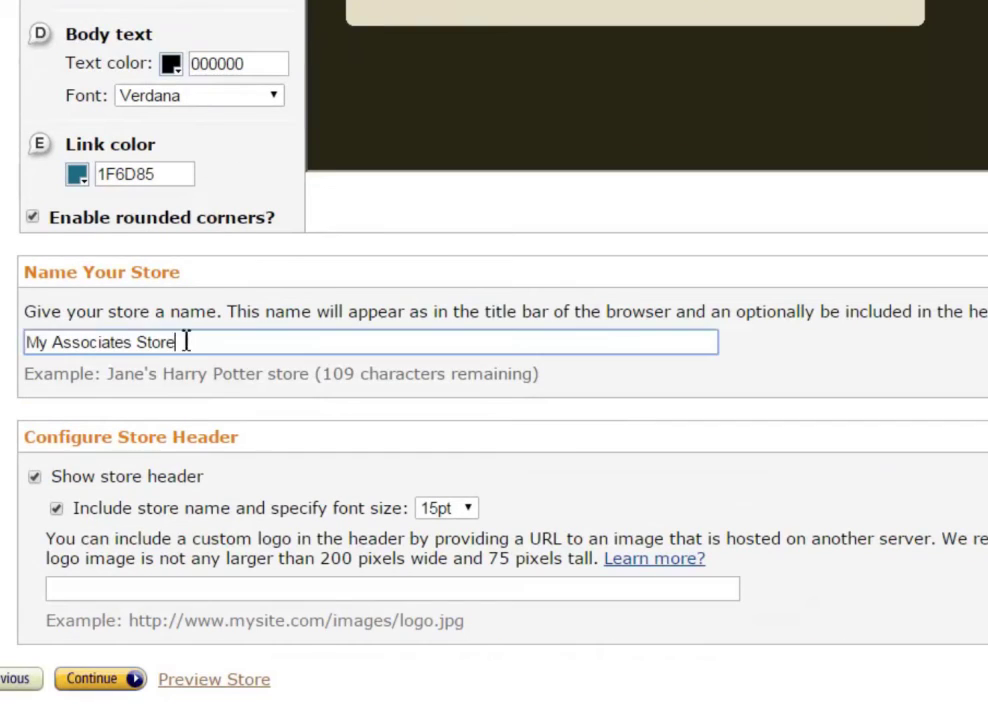
pyautogui.write("Max's music store")
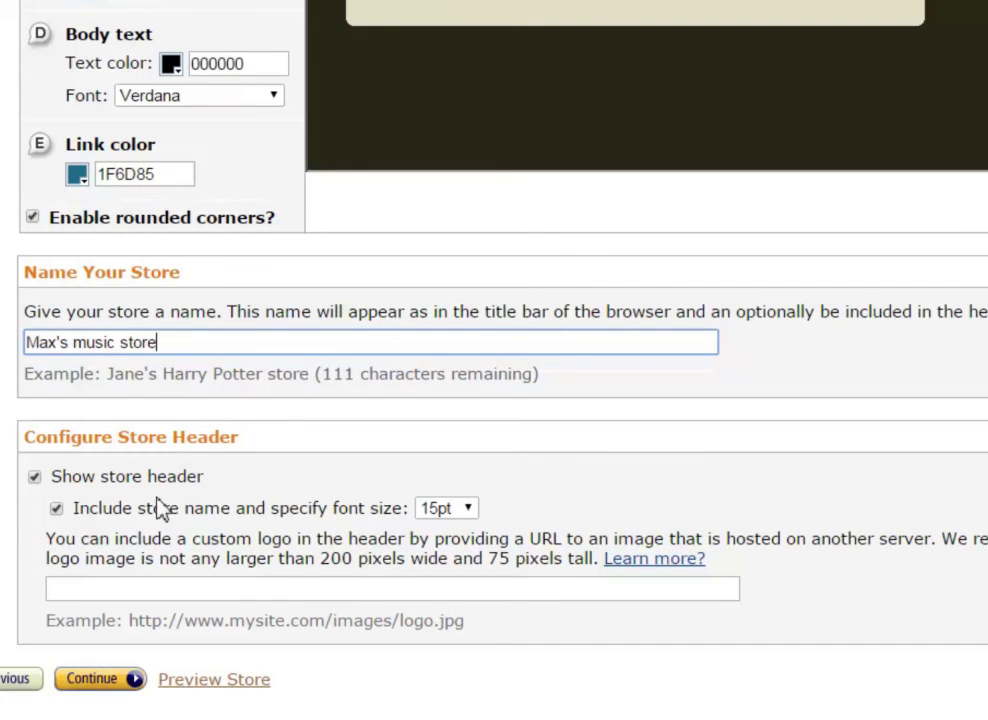
pyautogui.click(468, 510)
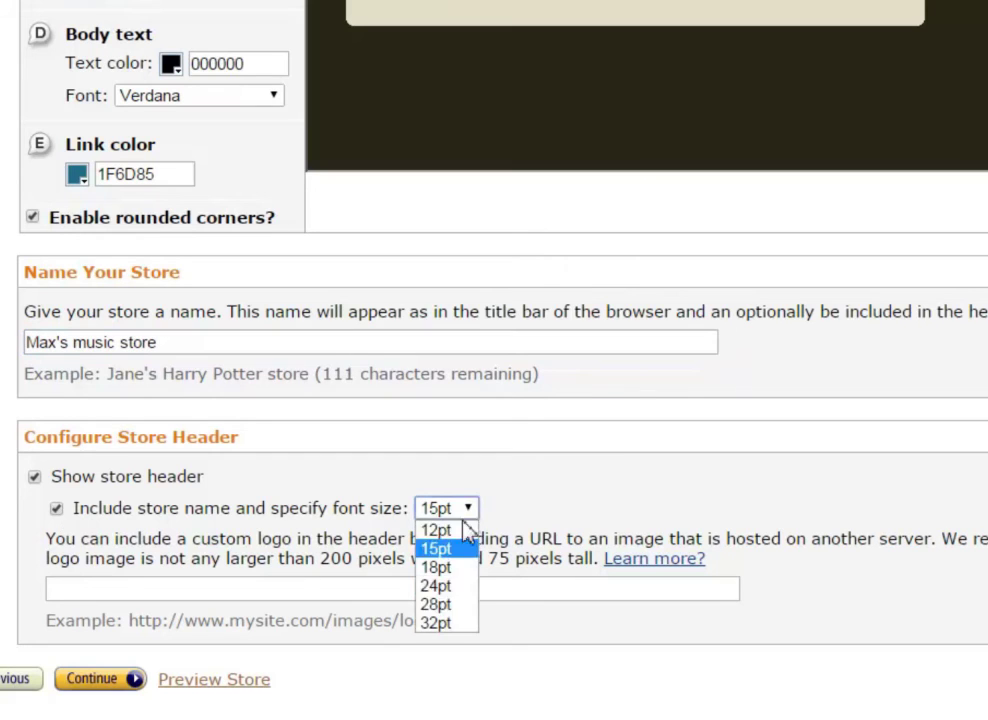
pyautogui.click(432, 624)
# - Open a1websitepro.com in a new browser tab and copy the image URL of the sidebar logo
pyautogui.click(283, 593)
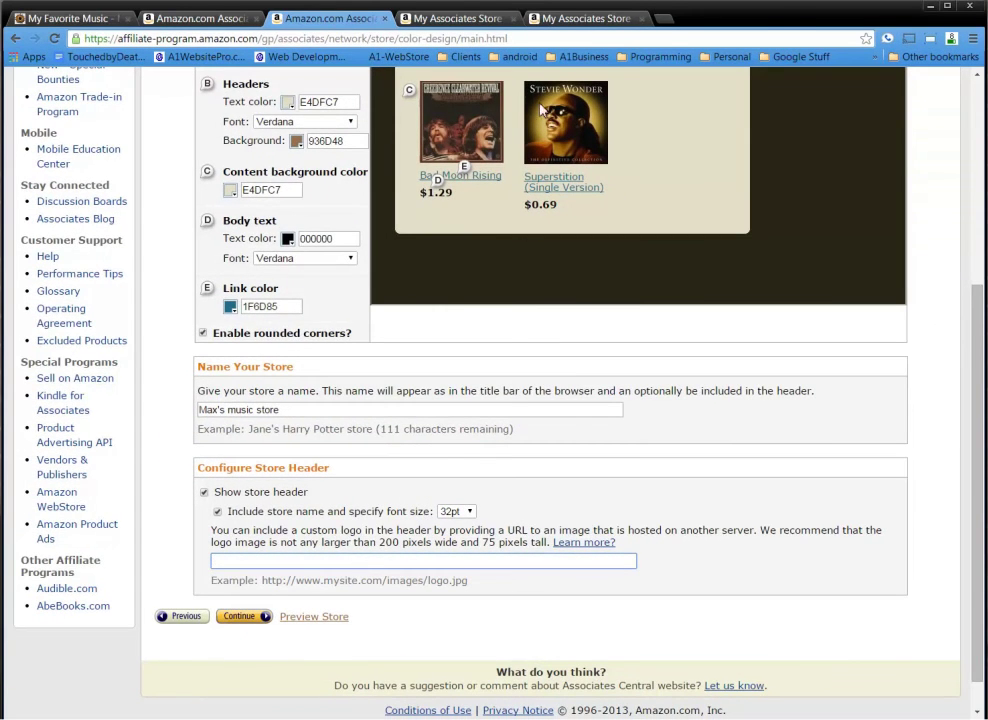
pyautogui.hotkey('ctrl', 't')
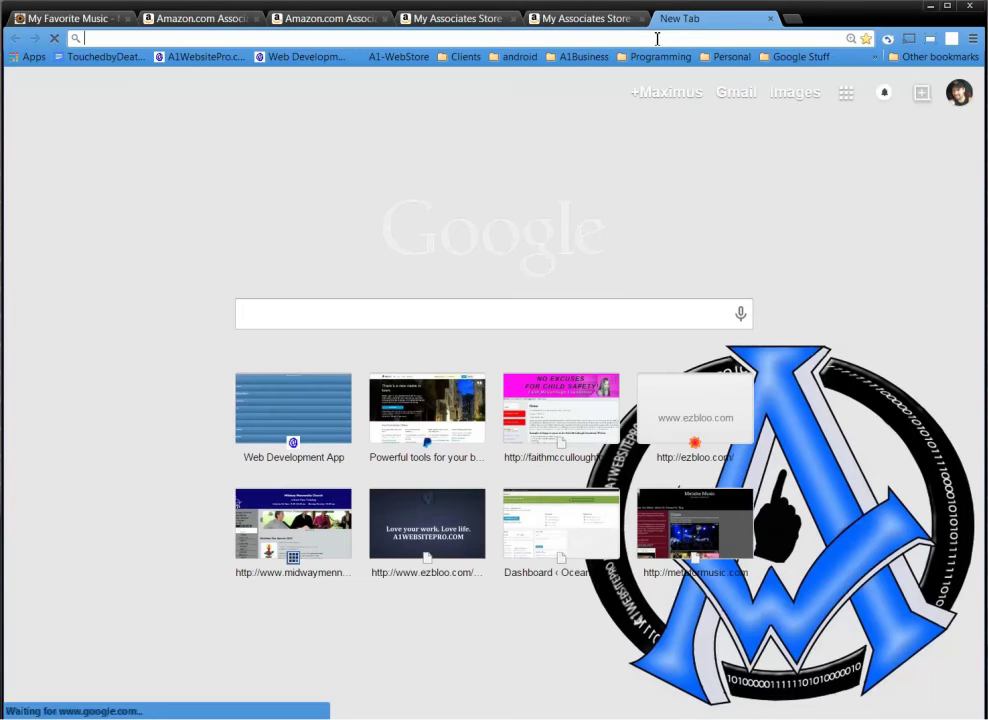
pyautogui.write('a1websitepro.com')
pyautogui.press('Return')
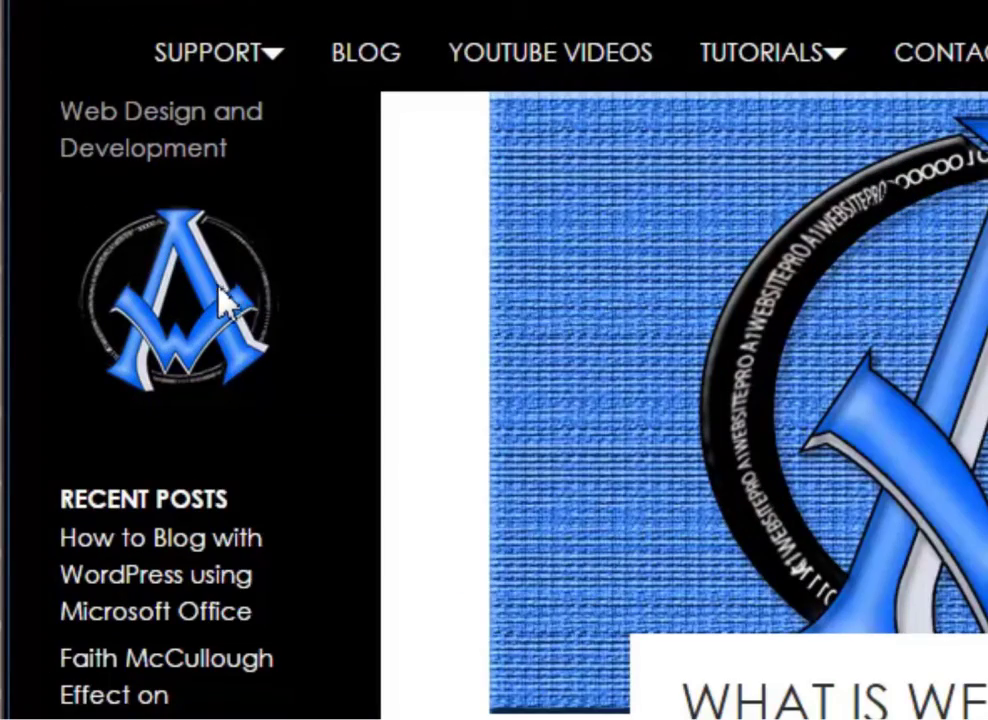
pyautogui.rightClick(86, 213)
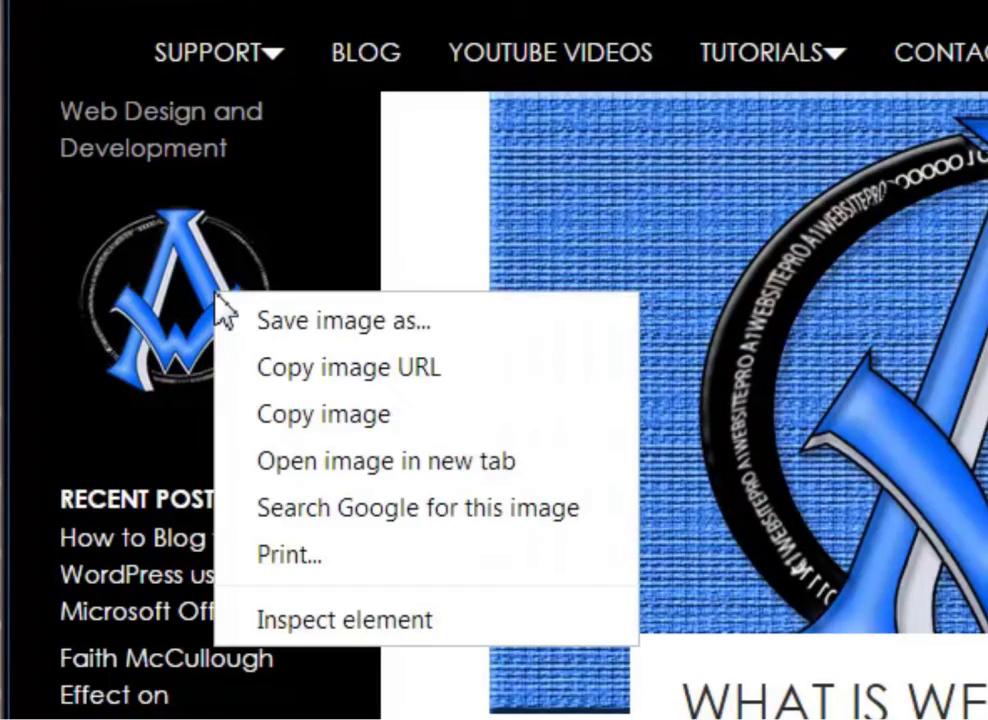
pyautogui.click(338, 370)
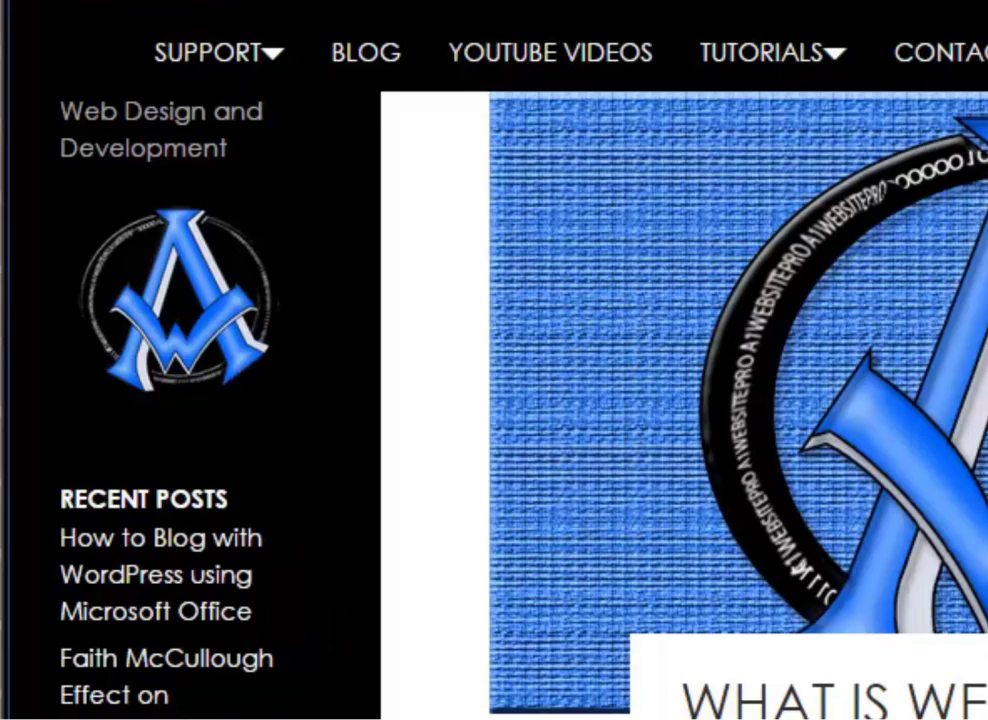
pyautogui.click(470, 18)
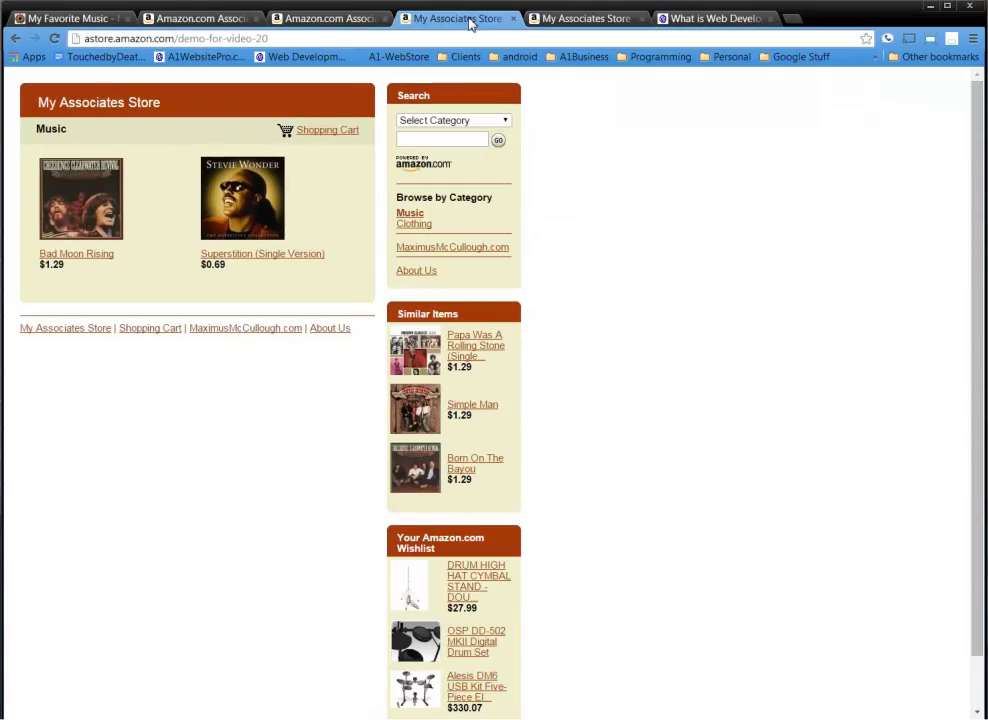
pyautogui.click(372, 18)
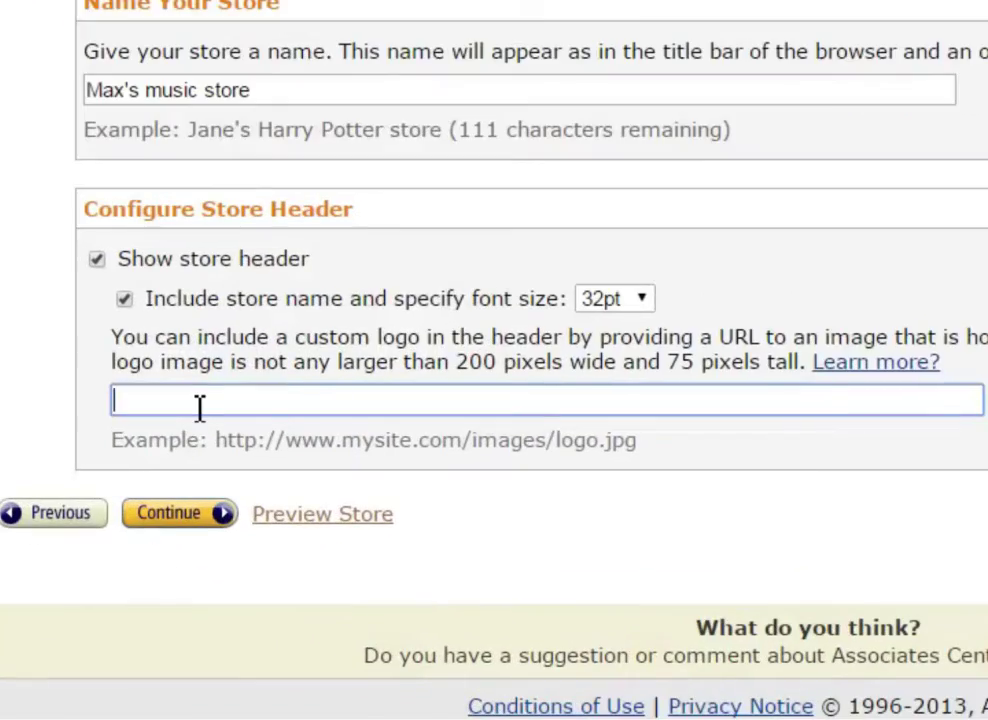
pyautogui.click(251, 559)
pyautogui.write('https://a1websitepro.com/wp-content/uploads/2014/09/logo200.png')
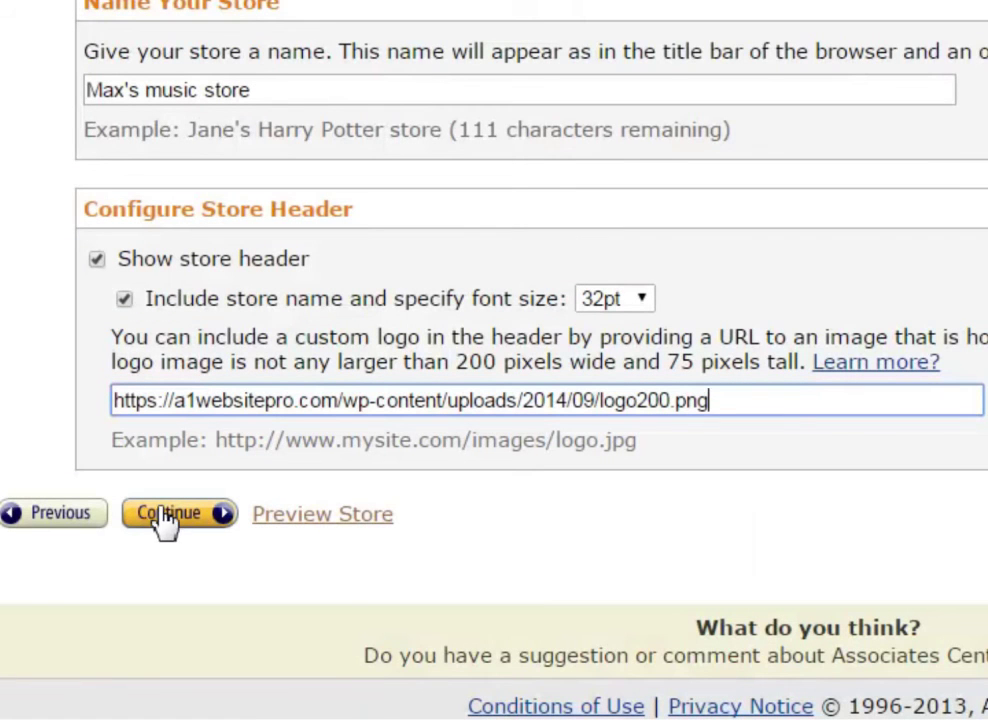
# - Preview the restyled store, return to the editor and continue to the Sidebar Widgets settings
pyautogui.click(288, 520)
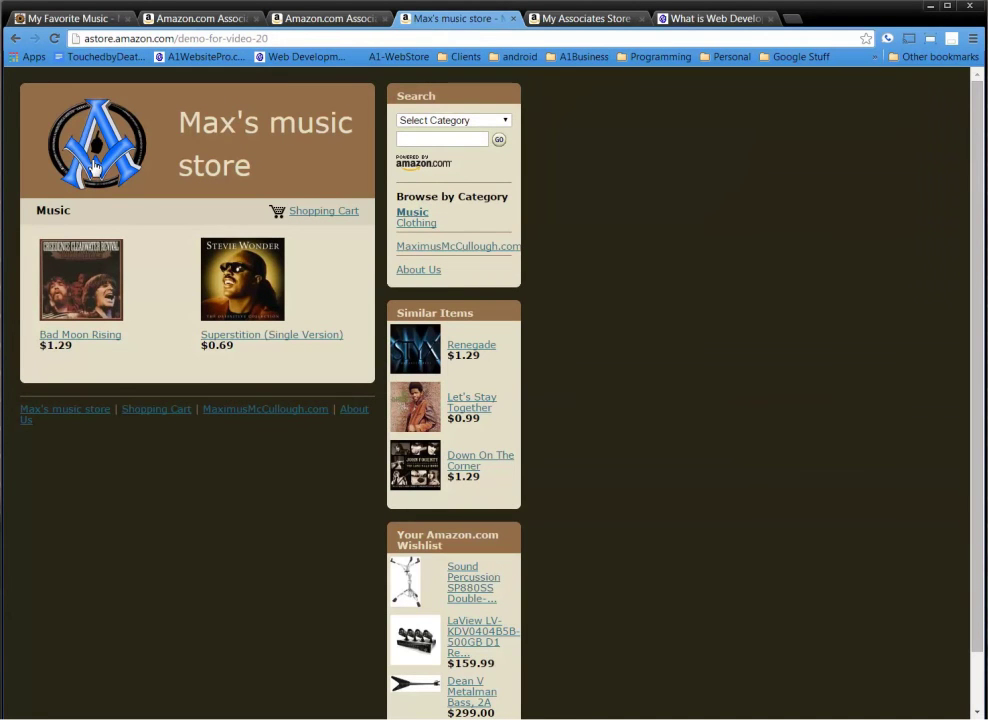
pyautogui.click(333, 20)
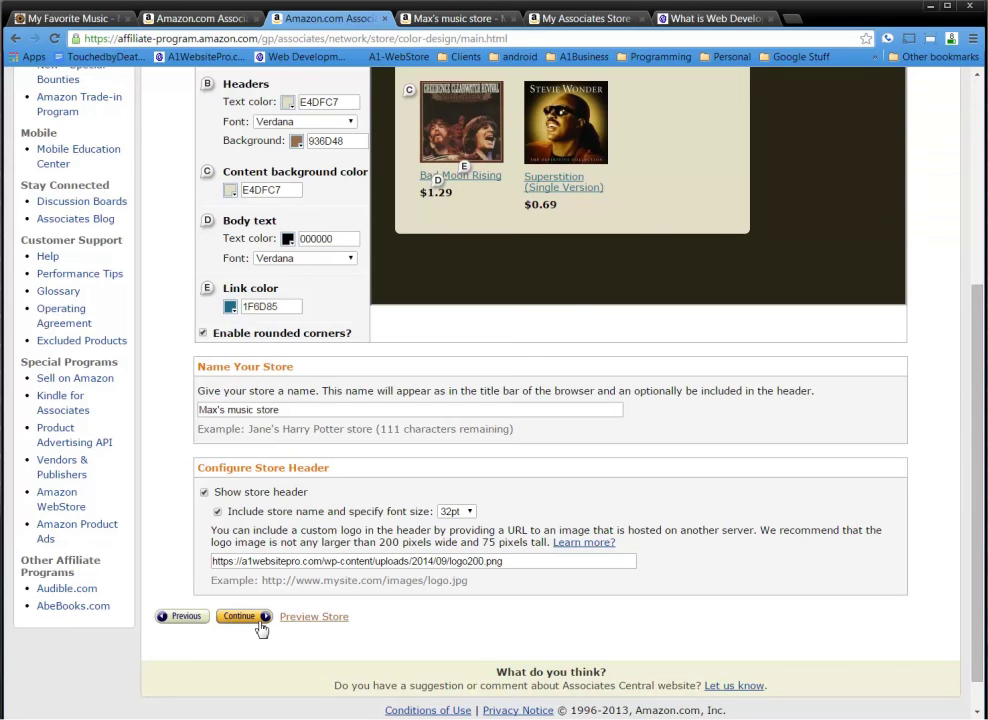
pyautogui.scroll(4, 397, 520)
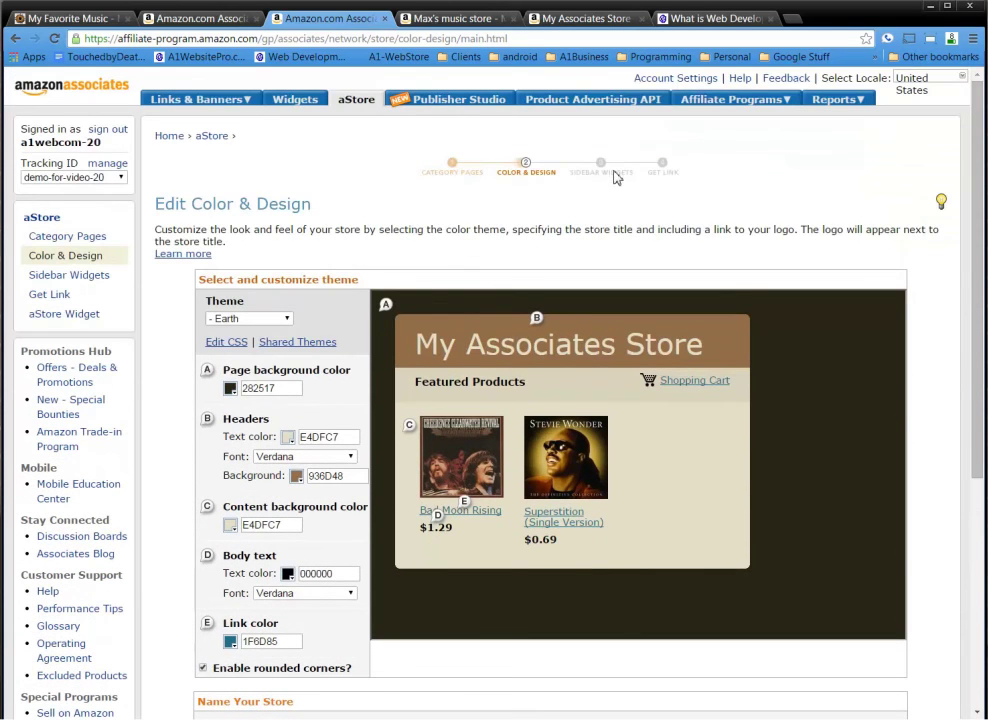
pyautogui.scroll(-5, 364, 353)
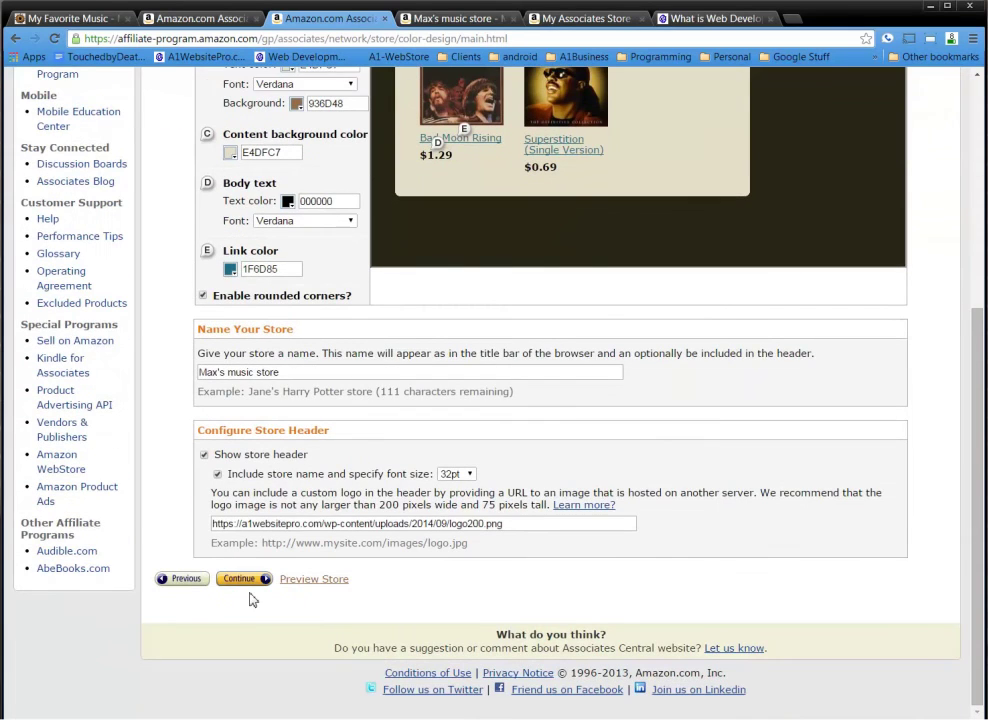
pyautogui.click(253, 580)
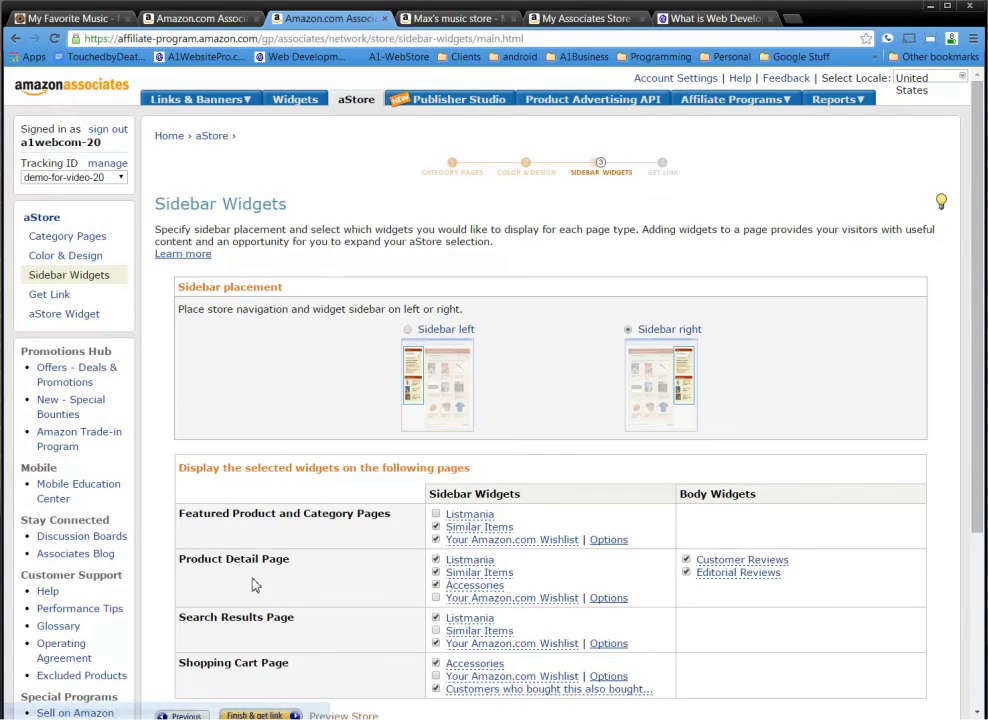
# - Enable Listmania for the Featured Product and Category Pages and the wishlist for the Product Detail Page, and look at the wishlist display options
pyautogui.scroll(-2, 320, 378)
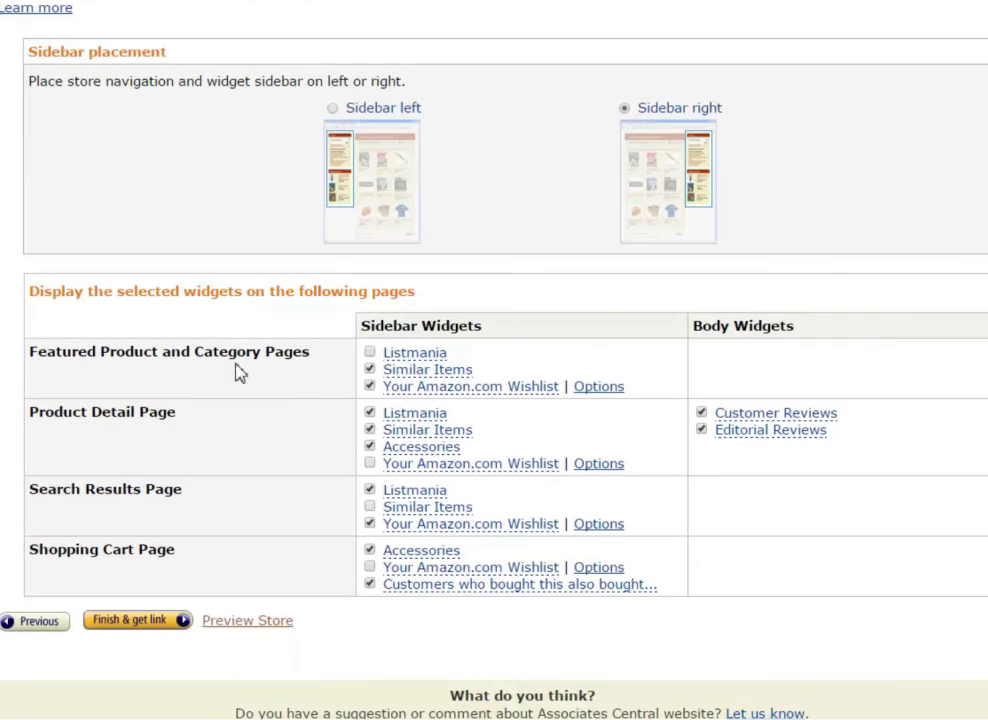
pyautogui.click(370, 353)
pyautogui.click(369, 386)
pyautogui.moveTo(445, 372)
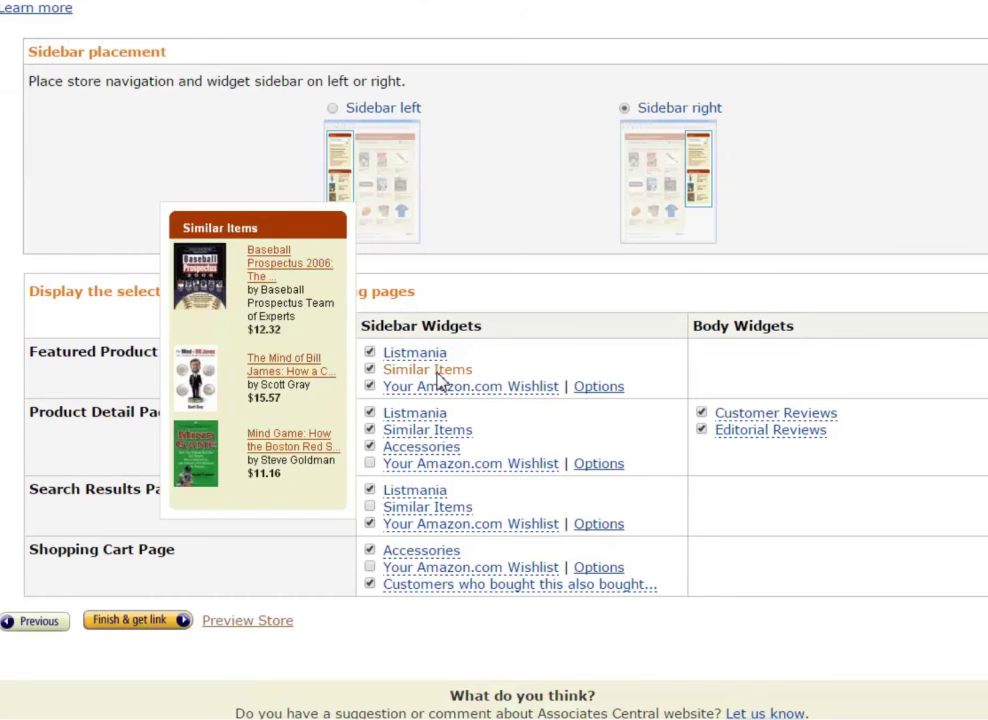
pyautogui.click(591, 390)
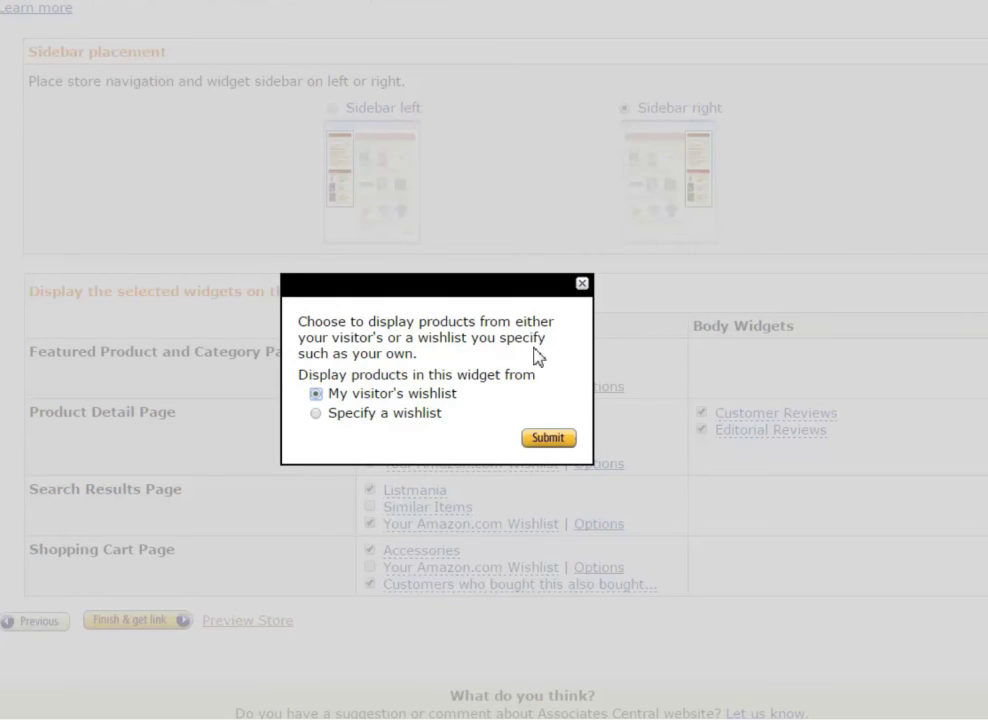
pyautogui.click(581, 287)
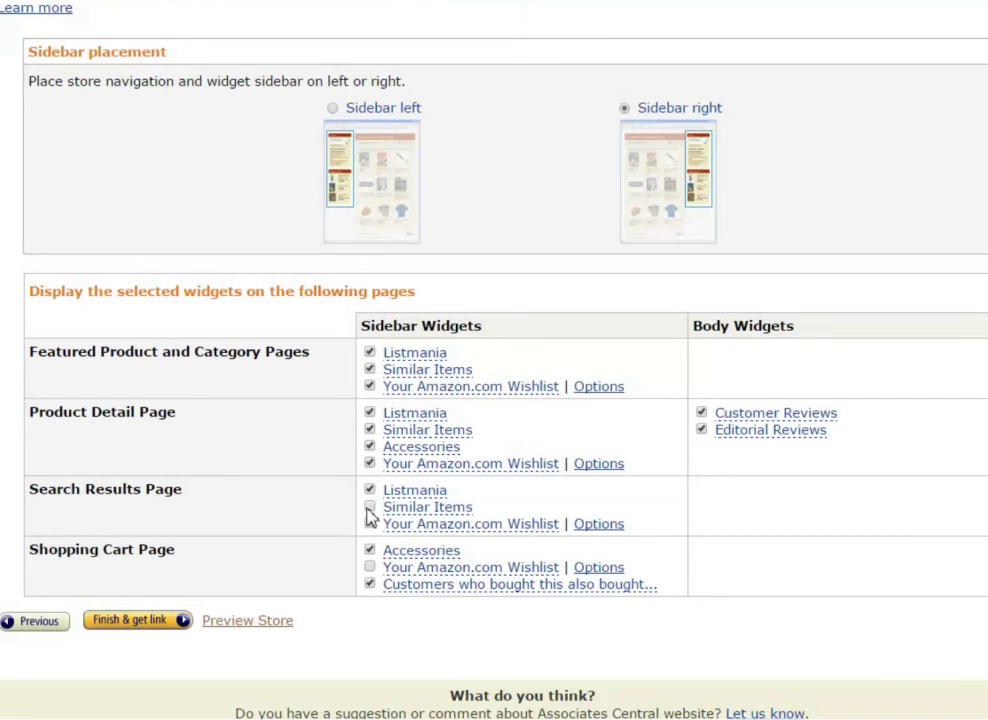
# - Toggle the wishlist widget for the Shopping Cart Page and preview the store with its sidebar widgets
pyautogui.click(369, 567)
pyautogui.click(369, 567)
pyautogui.click(253, 623)
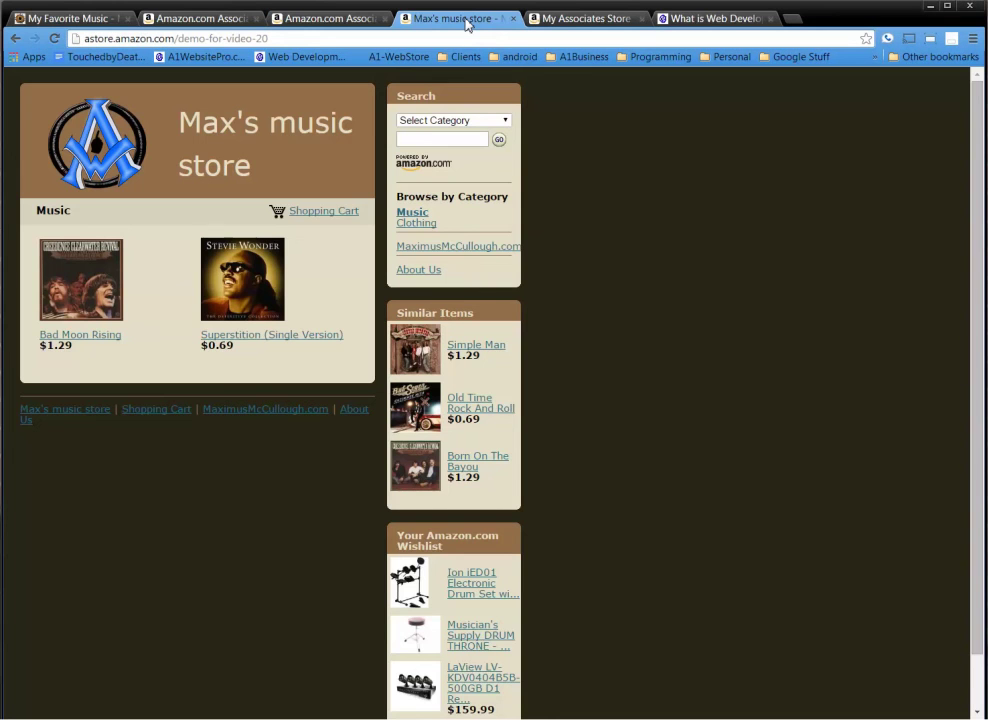
pyautogui.scroll(-1, 600, 370)
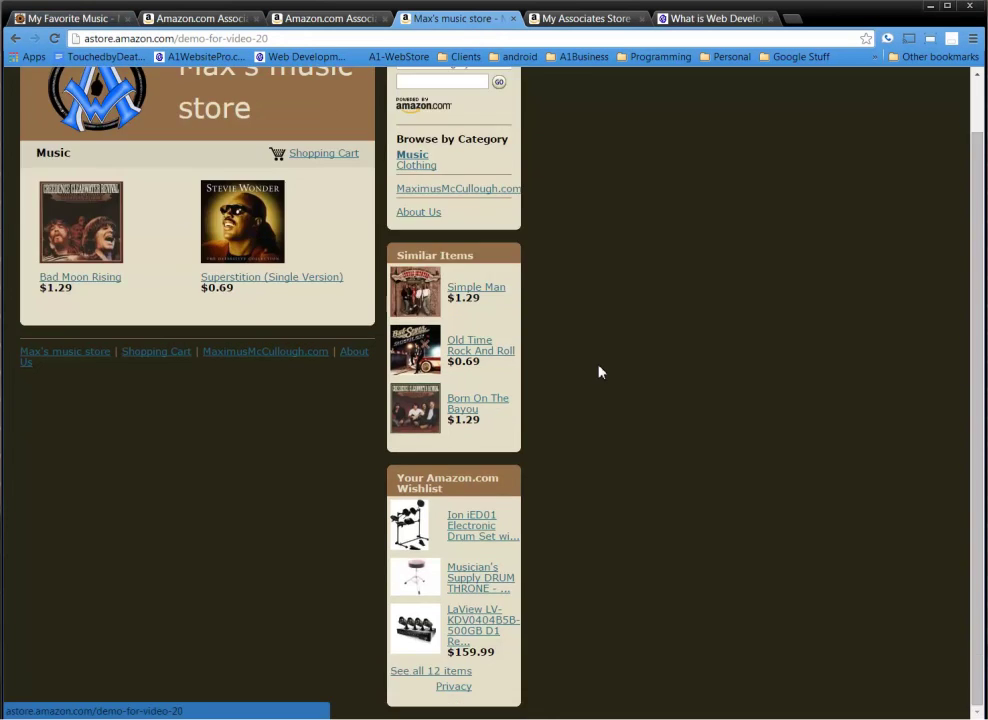
# - Look through the Clothing category in the store preview, and return to the Sidebar Widgets settings
pyautogui.scroll(1, 599, 371)
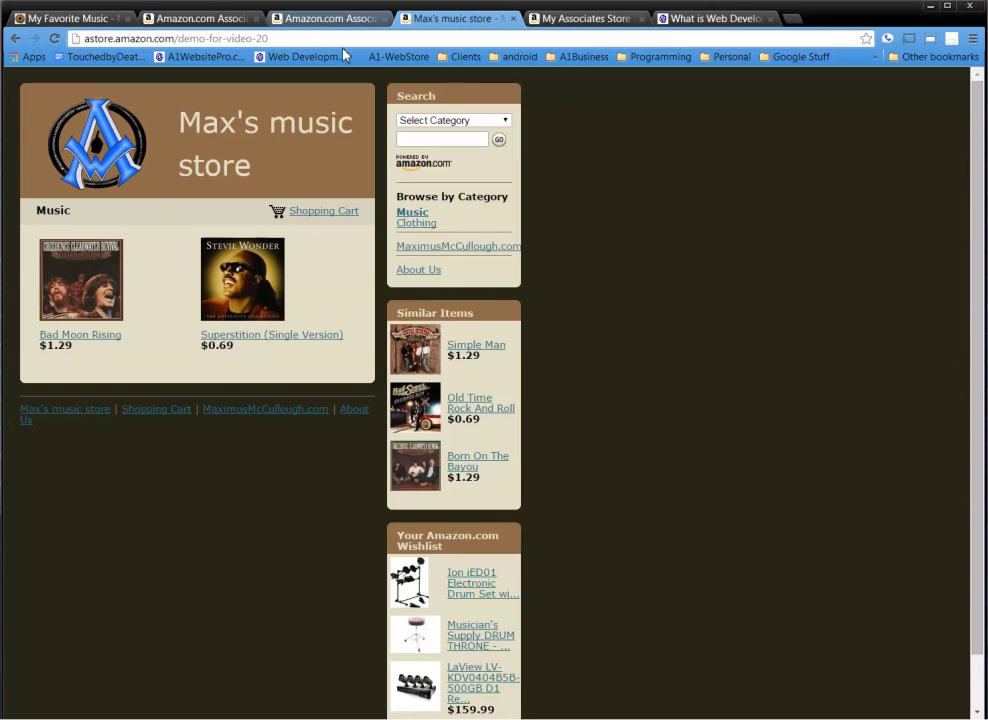
pyautogui.click(416, 224)
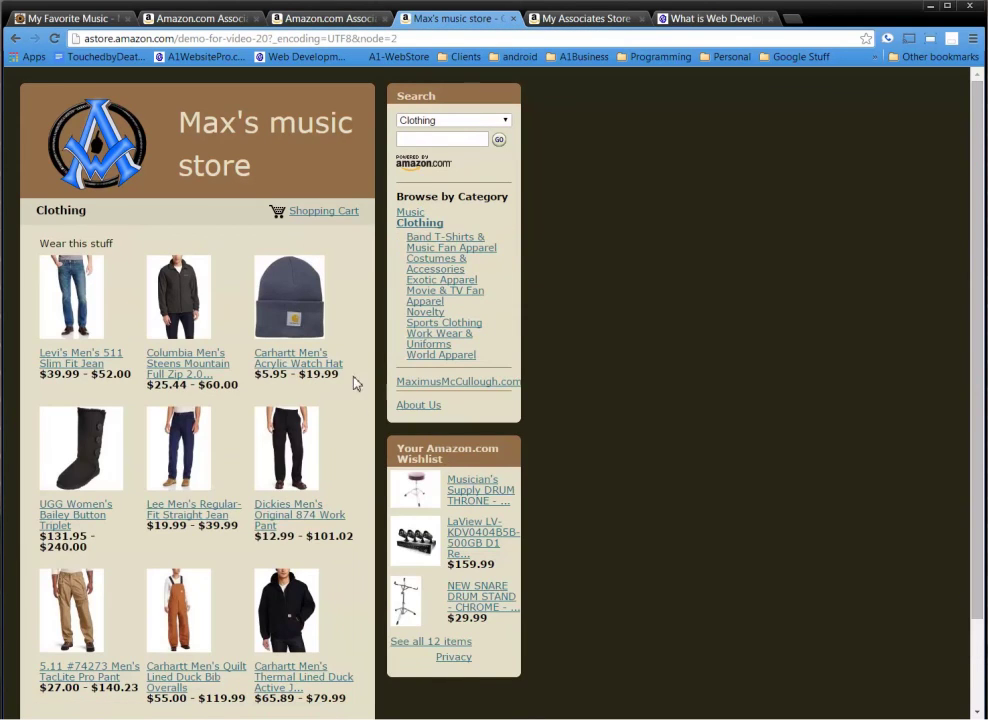
pyautogui.click(350, 19)
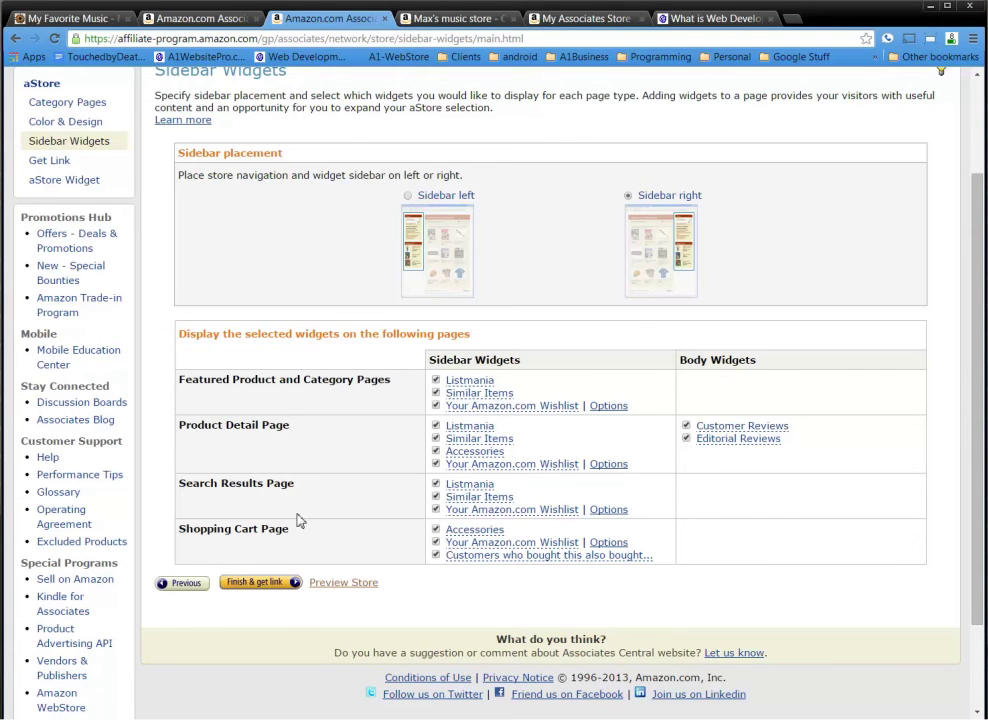
# - Finish the sidebar widget setup to publish the aStore and get its link
pyautogui.scroll(1, 377, 436)
pyautogui.scroll(1, 377, 436)
pyautogui.scroll(-3, 377, 436)
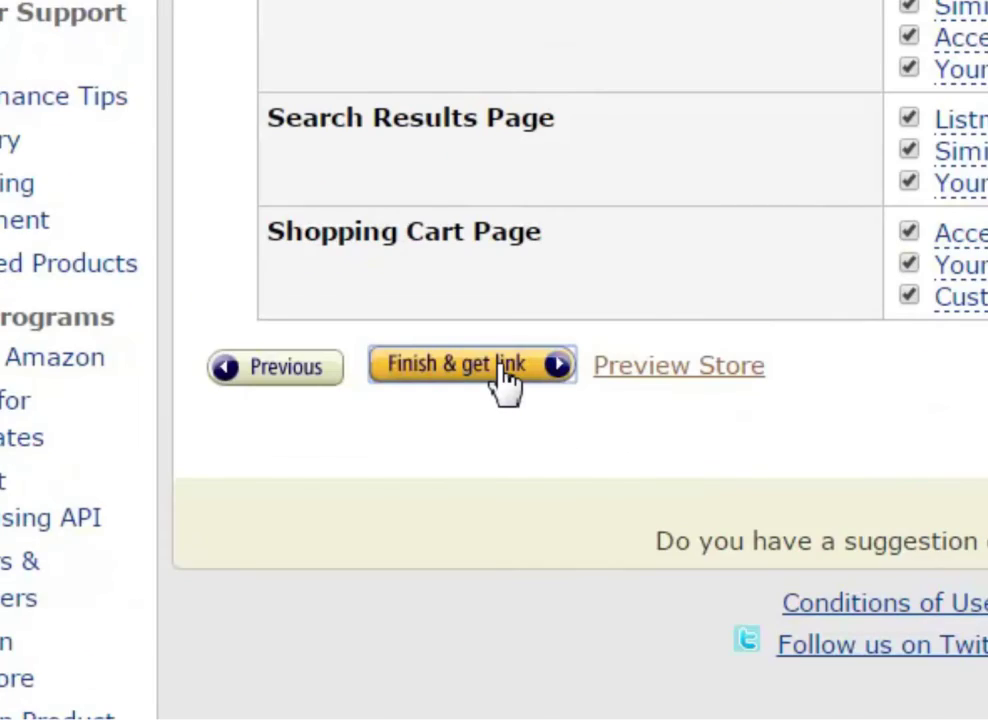
pyautogui.click(505, 380)
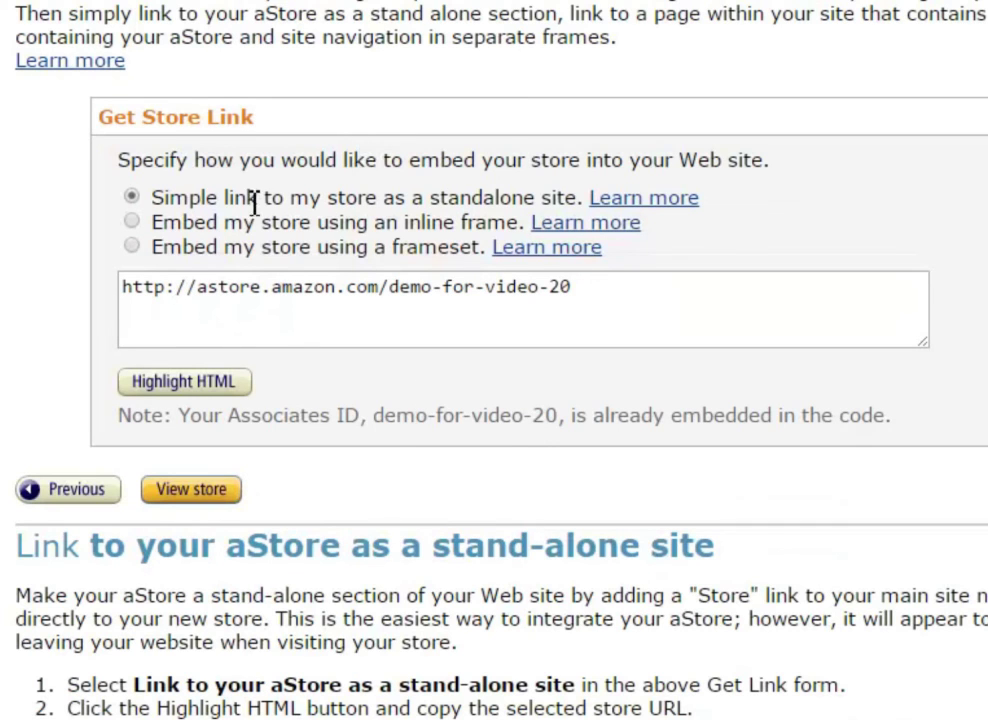
# - Compare the standalone link, inline frame and frameset code for the store, leaving the inline frame embed option selected
pyautogui.moveTo(591, 309); pyautogui.dragTo(7, 282)
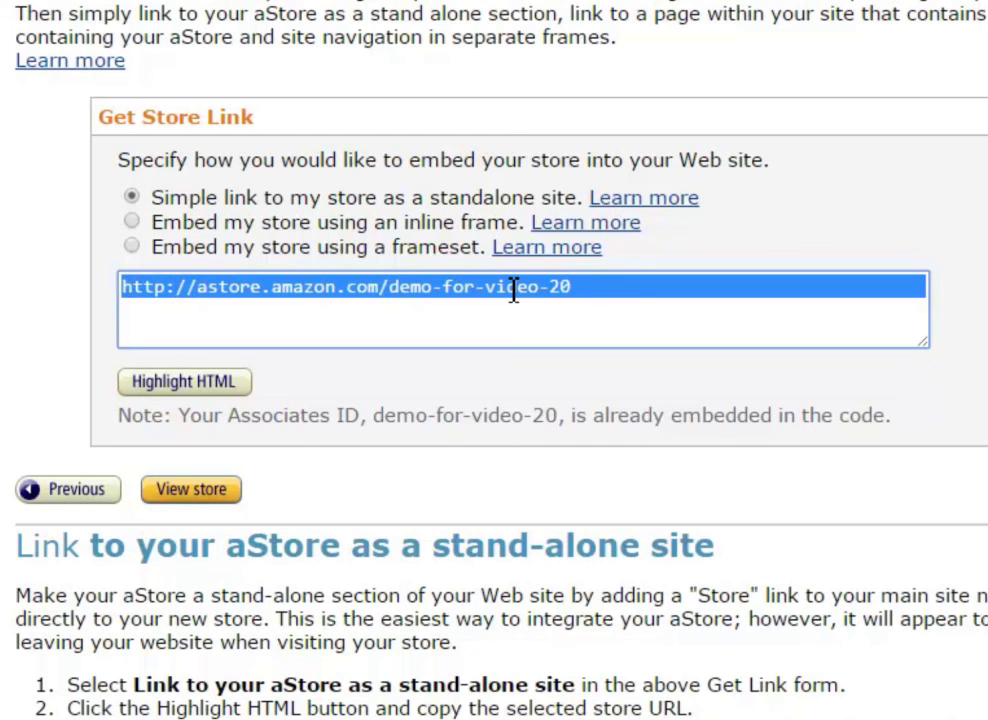
pyautogui.click(131, 221)
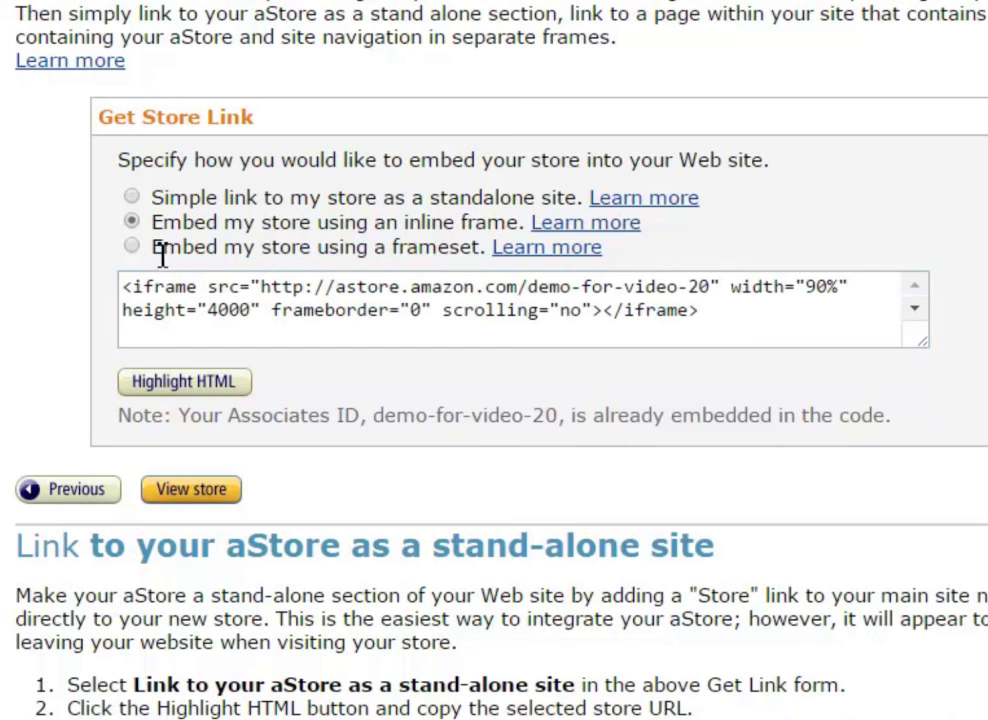
pyautogui.click(133, 246)
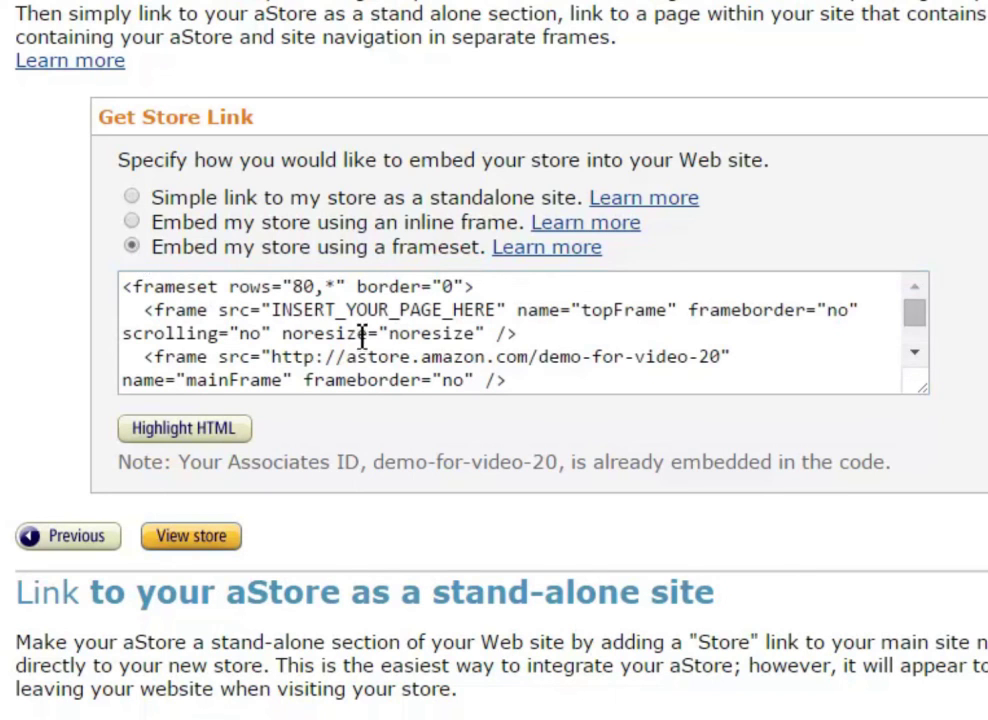
pyautogui.click(132, 222)
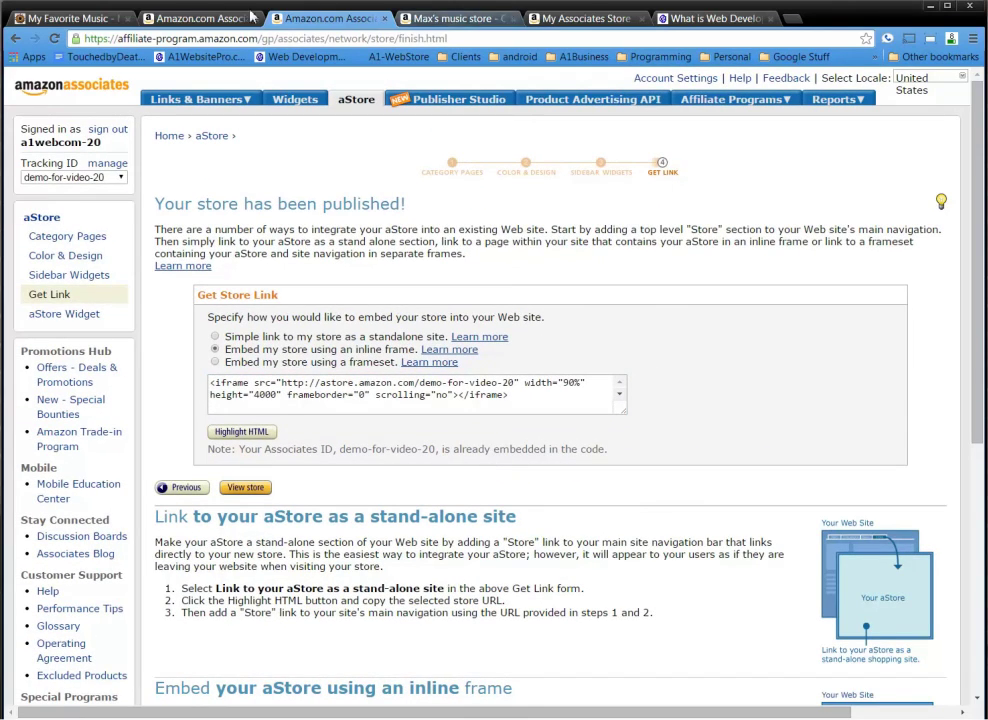
# - Go to the Amazon home page in the browser tab that shows the Associates Links & Banners page
pyautogui.click(207, 28)
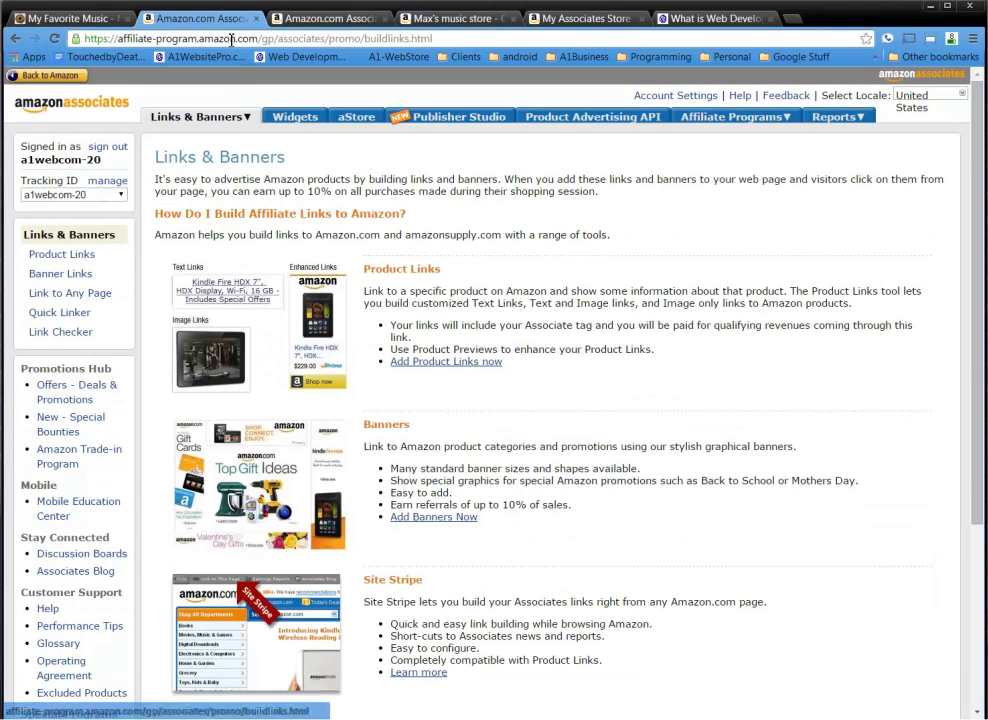
pyautogui.click(237, 40)
pyautogui.write('ma')
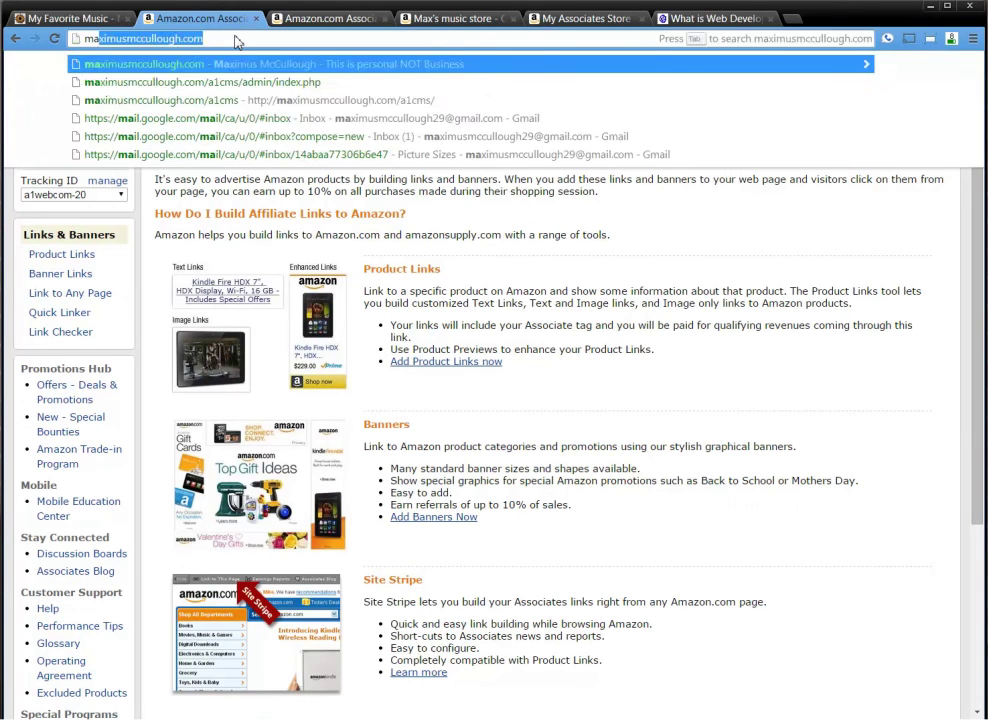
pyautogui.press('BackSpace')
pyautogui.press('BackSpace')
pyautogui.press('BackSpace')
pyautogui.write('ama')
pyautogui.press('Return')
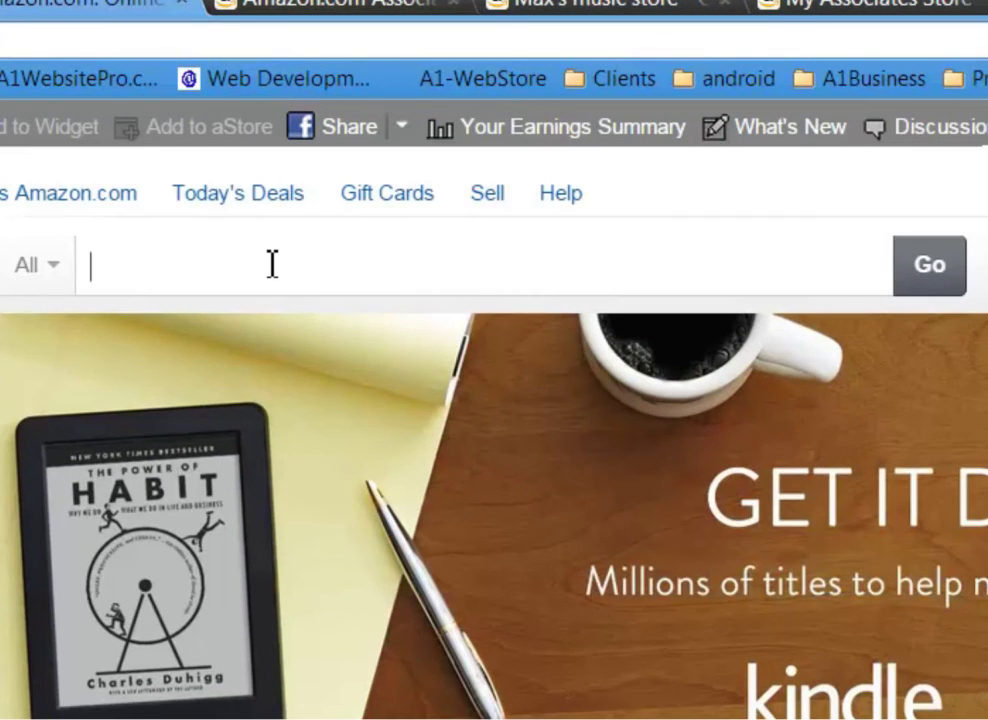
# - Search all of Amazon for "free bird lynyrd" and open the Free Bird MP3 song page
pyautogui.write('free bird')
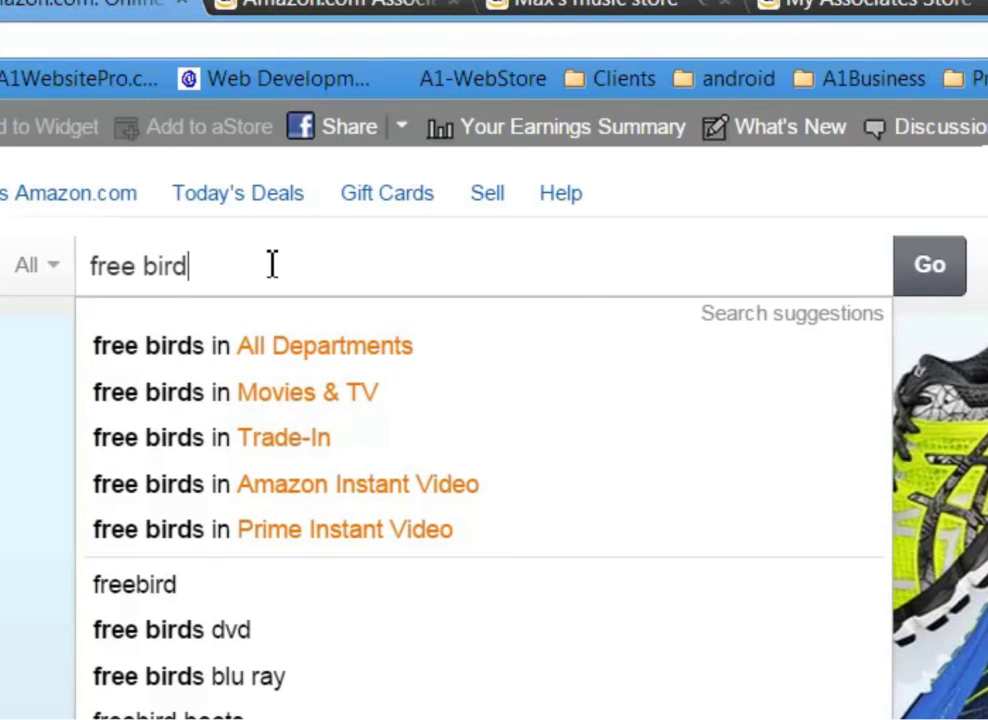
pyautogui.write(' ly')
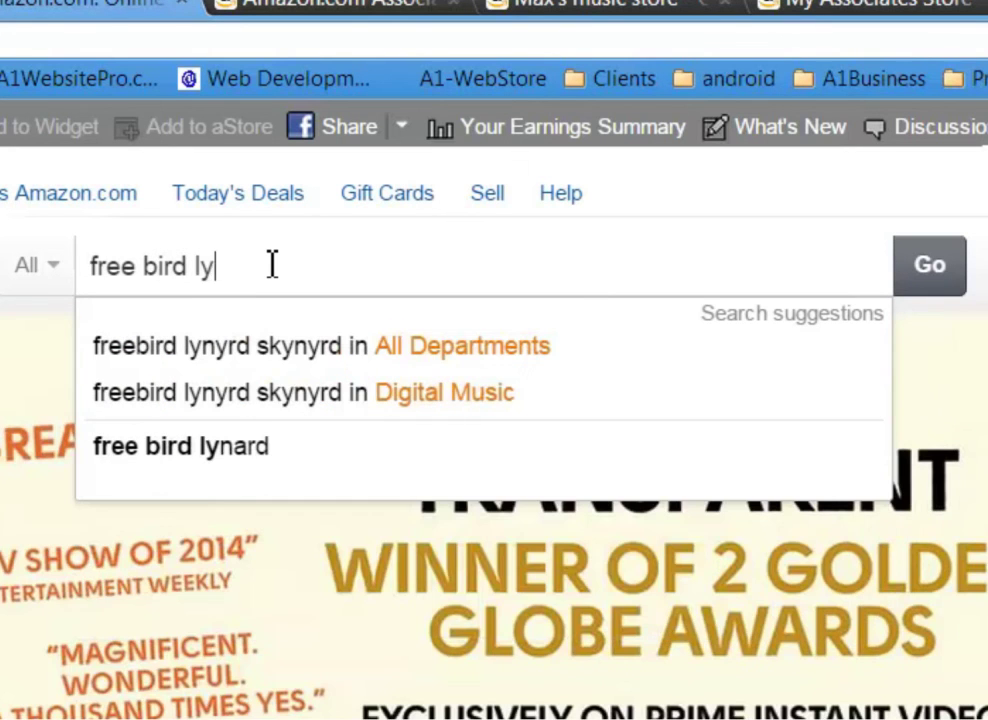
pyautogui.write('nyrd')
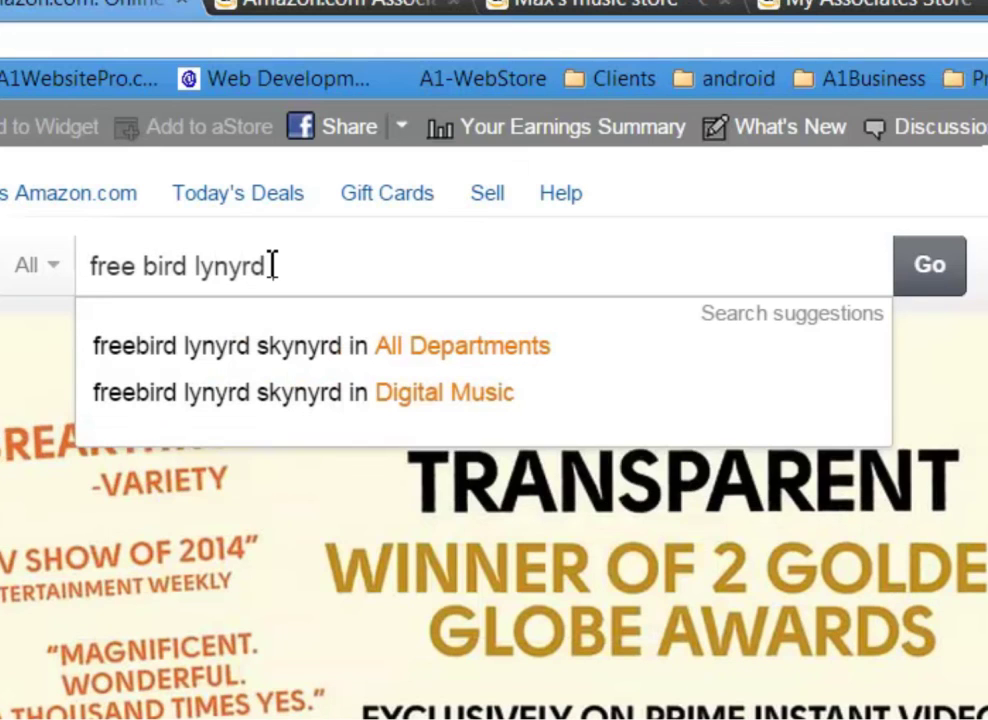
pyautogui.press('Return')
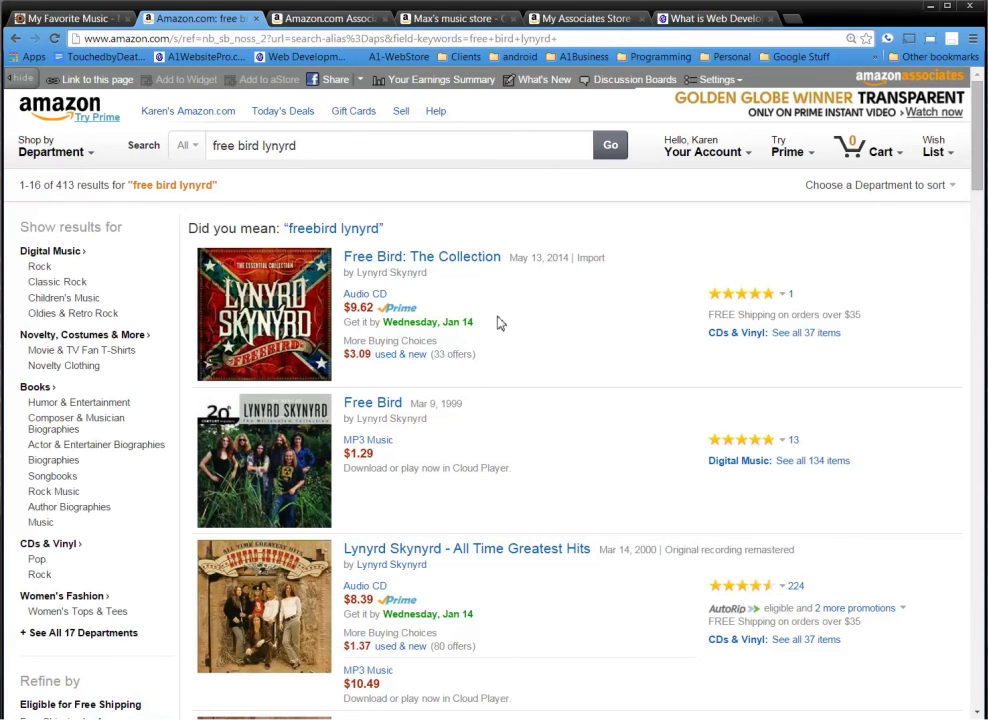
pyautogui.click(376, 406)
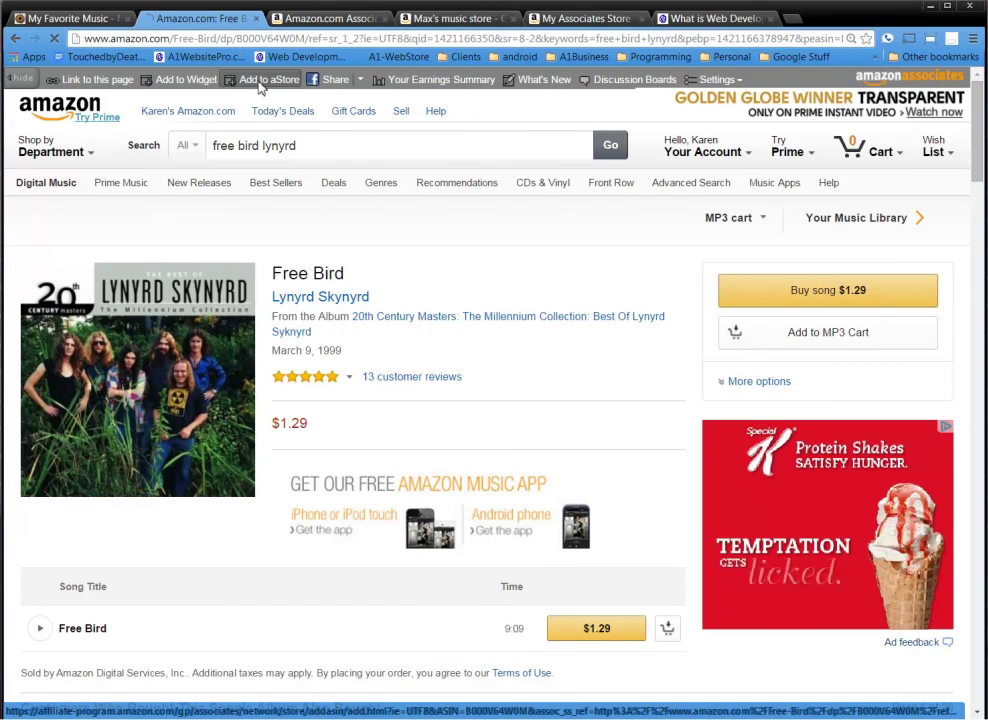
# - Add the Free Bird song to the Music category of the demo-for-video-20 aStore
pyautogui.click(262, 86)
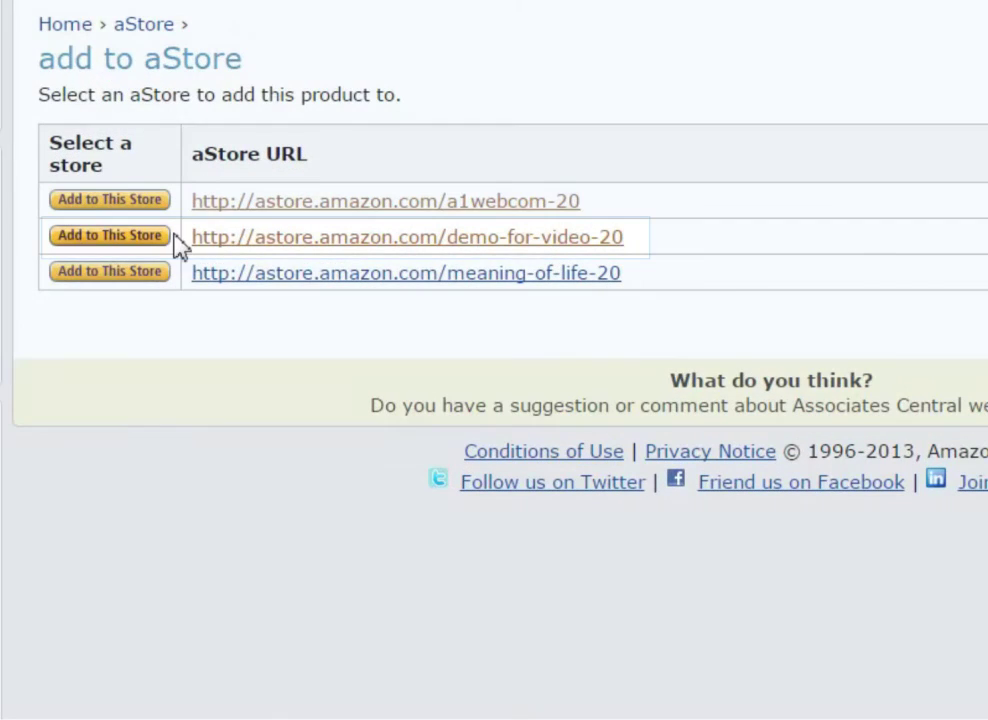
pyautogui.click(189, 267)
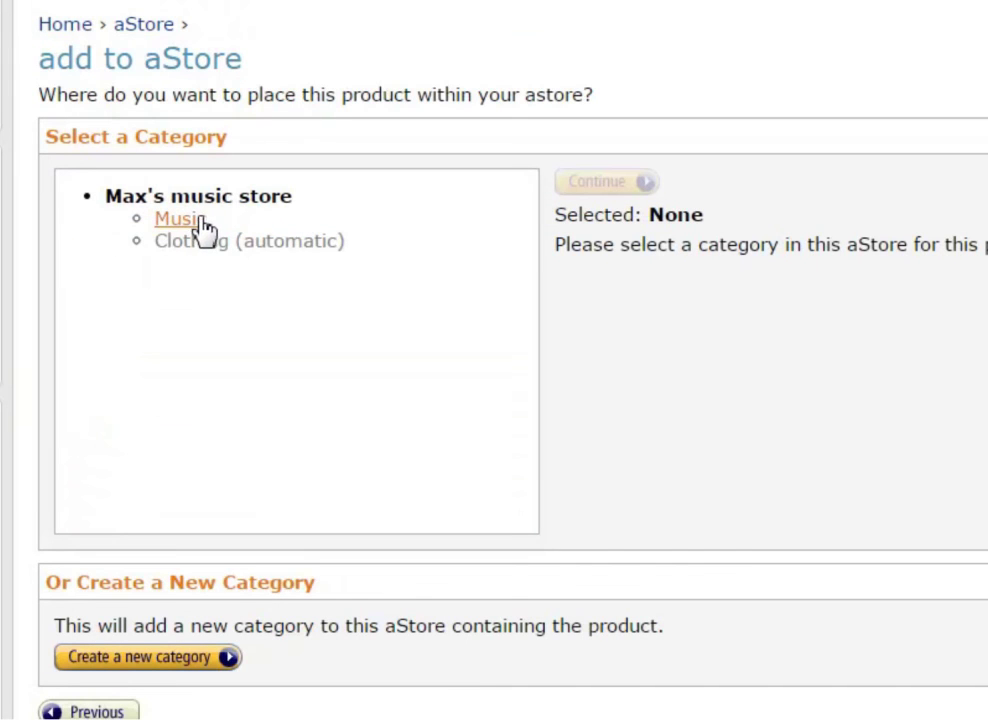
pyautogui.click(200, 220)
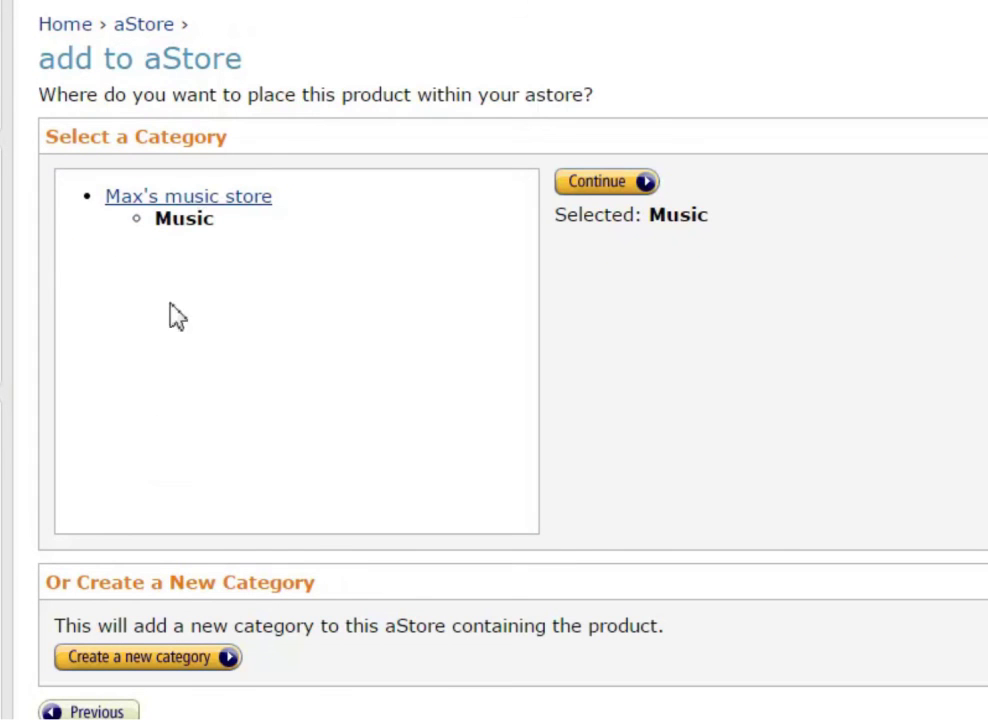
pyautogui.click(618, 184)
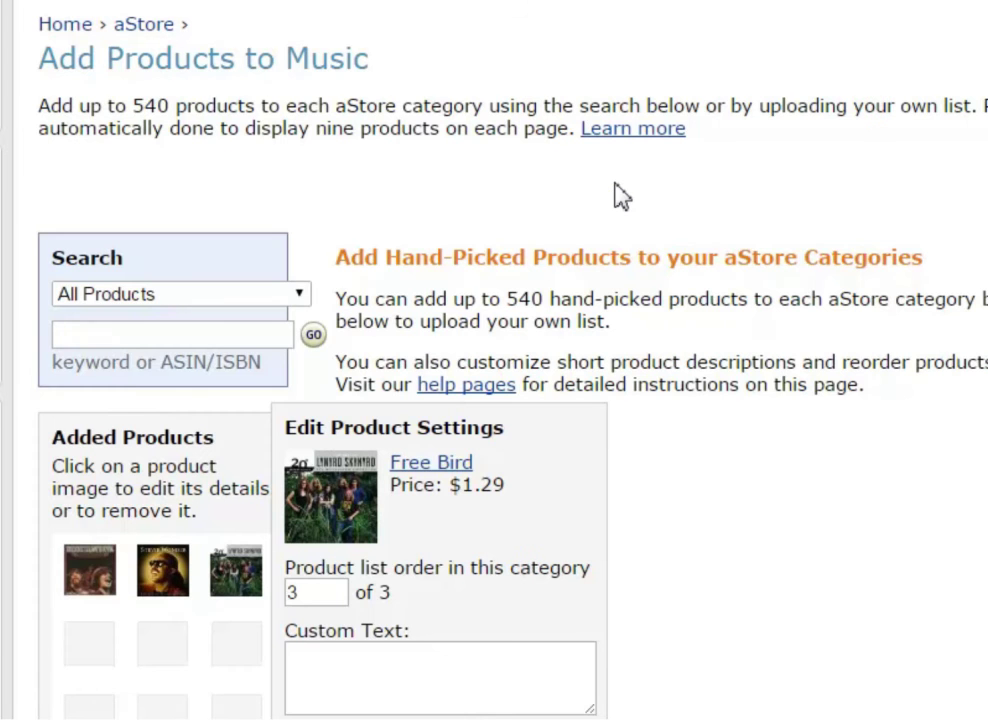